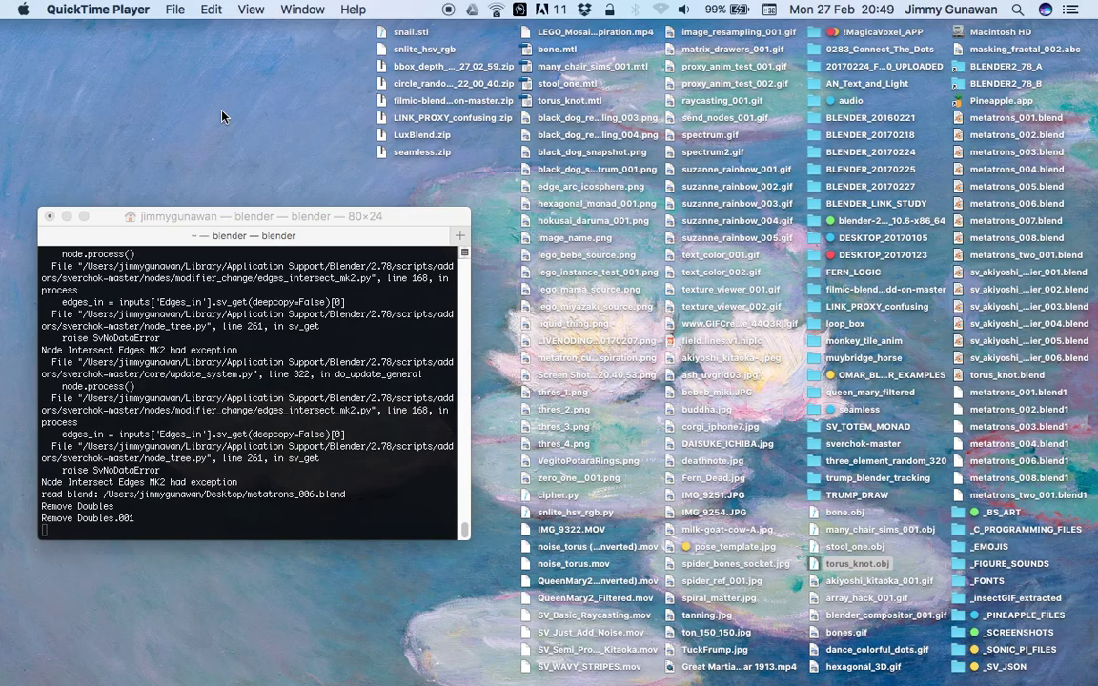
# View the hand-drawn Metatron's cube photo in the browser and switch to Blender.
pyautogui.hotkey('ctrl', 'Right')
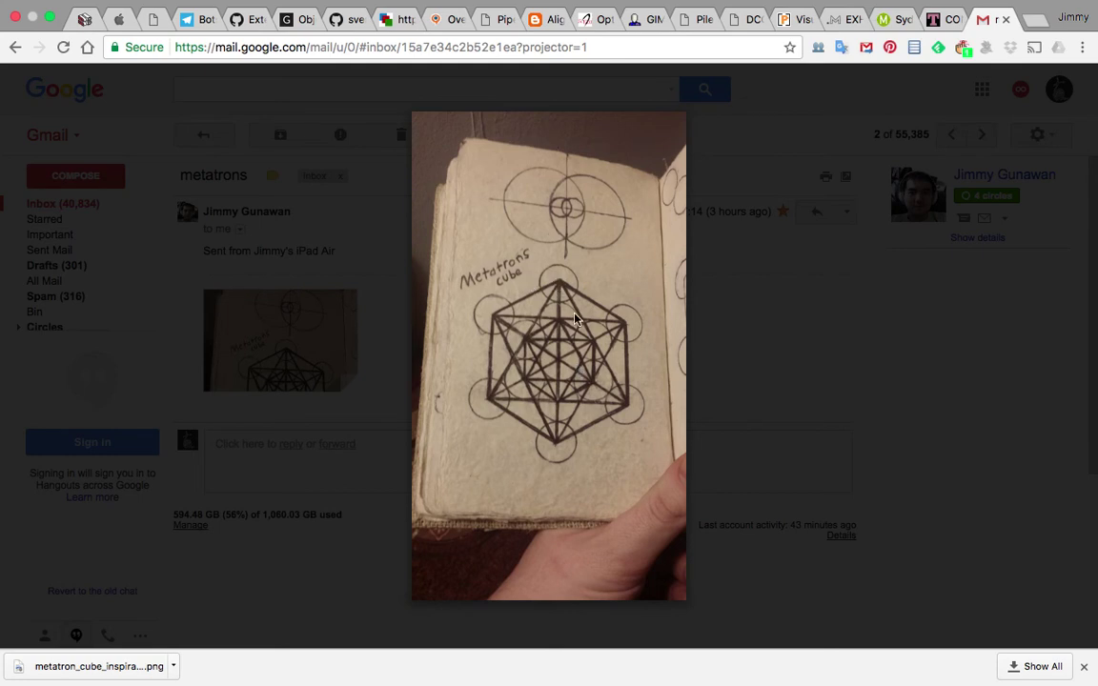
pyautogui.hotkey('ctrl', 'Right')
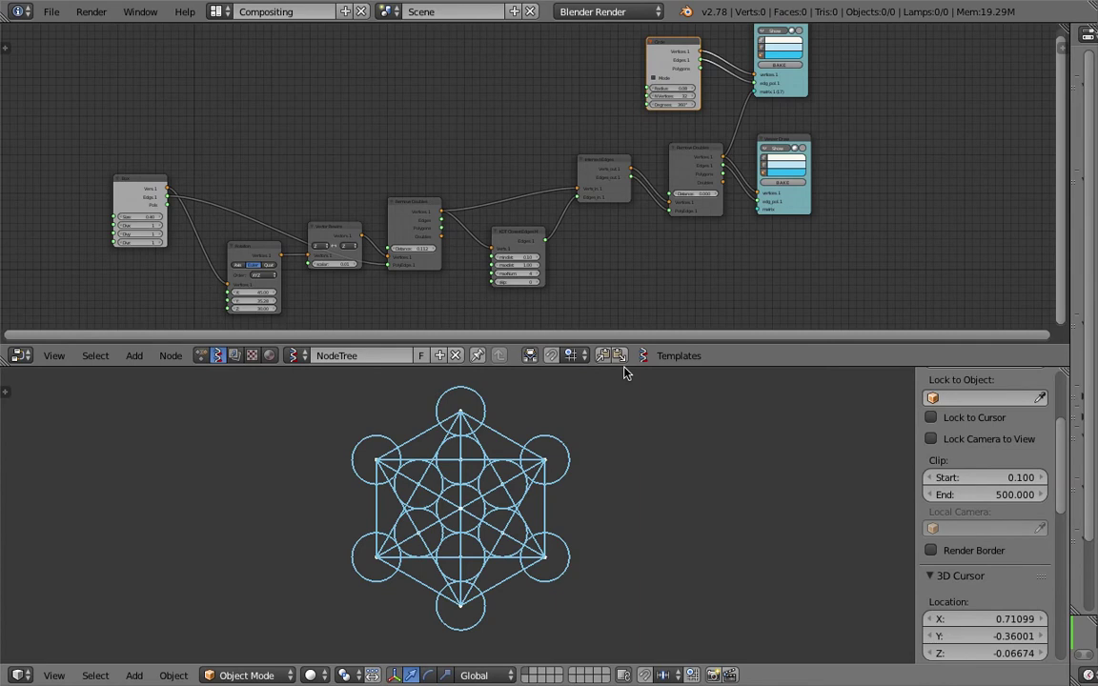
# Enlarge the 3D view and examine the generated Metatron's cube pattern at an angle and from the top.
pyautogui.moveTo(624, 367); pyautogui.dragTo(632, 161)
pyautogui.scroll(3, 588, 329)
pyautogui.scroll(-1, 511, 290)
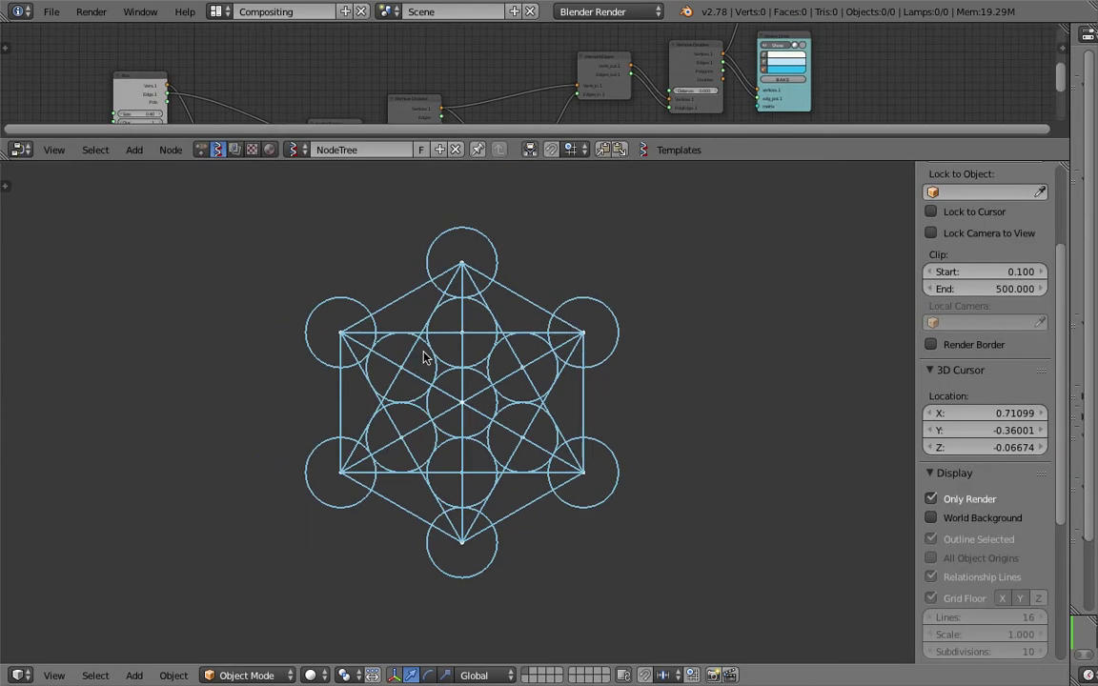
pyautogui.scroll(1, 426, 358)
pyautogui.scroll(-2, 441, 397)
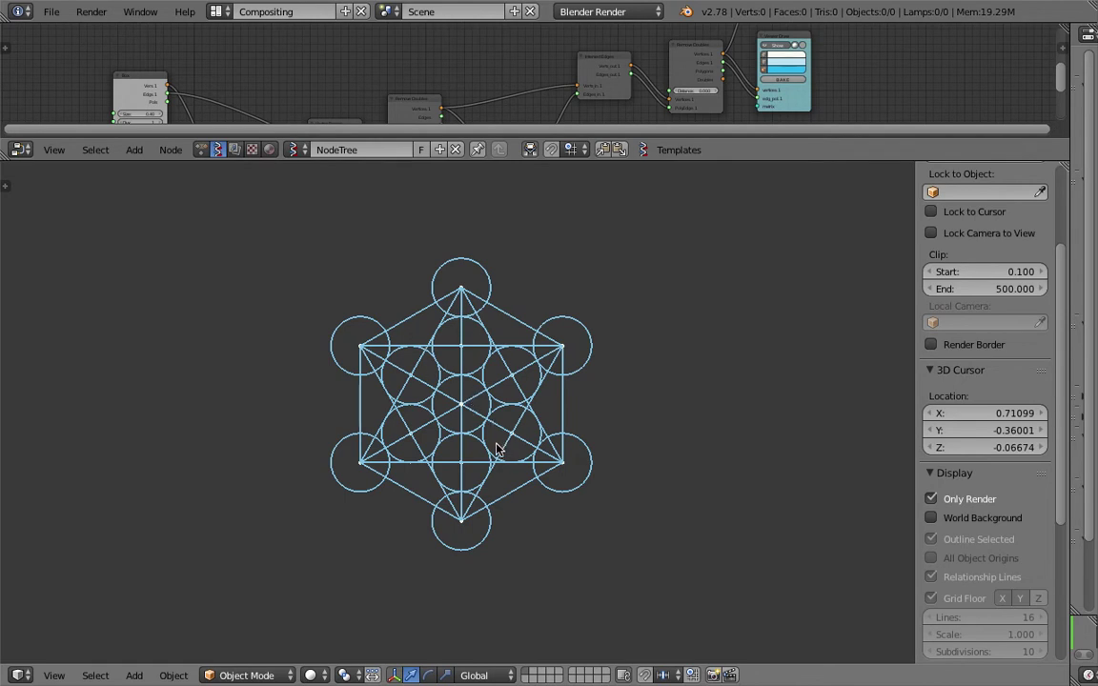
pyautogui.moveTo(498, 444); pyautogui.dragTo(541, 360, button='middle')
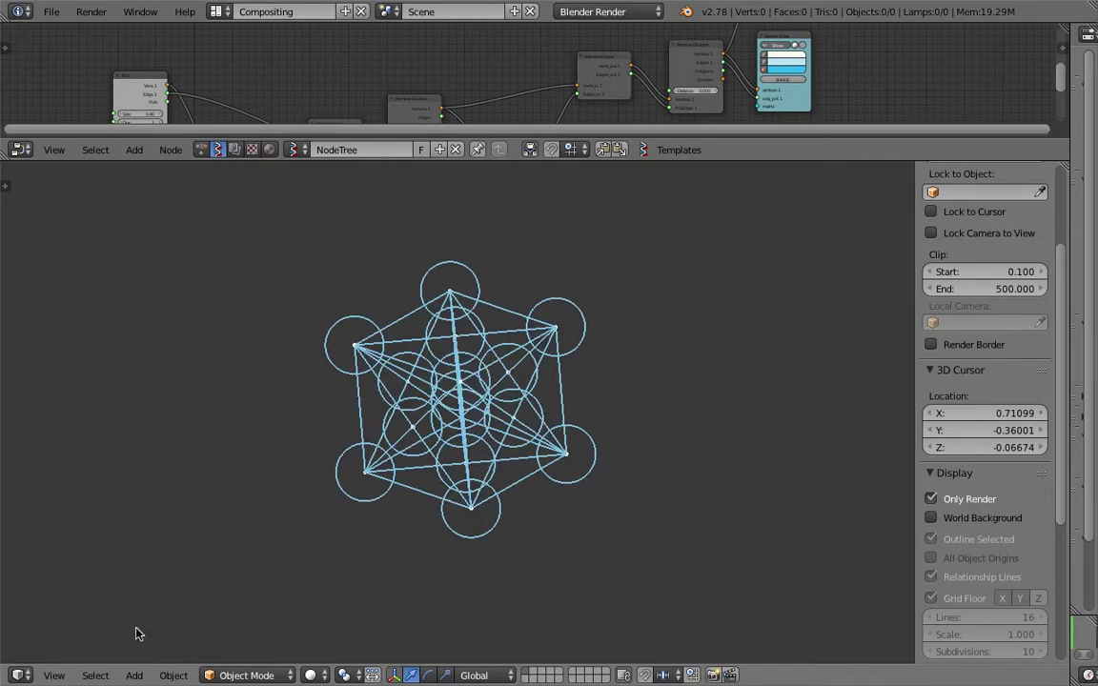
pyautogui.click(52, 676)
pyautogui.click(112, 594)
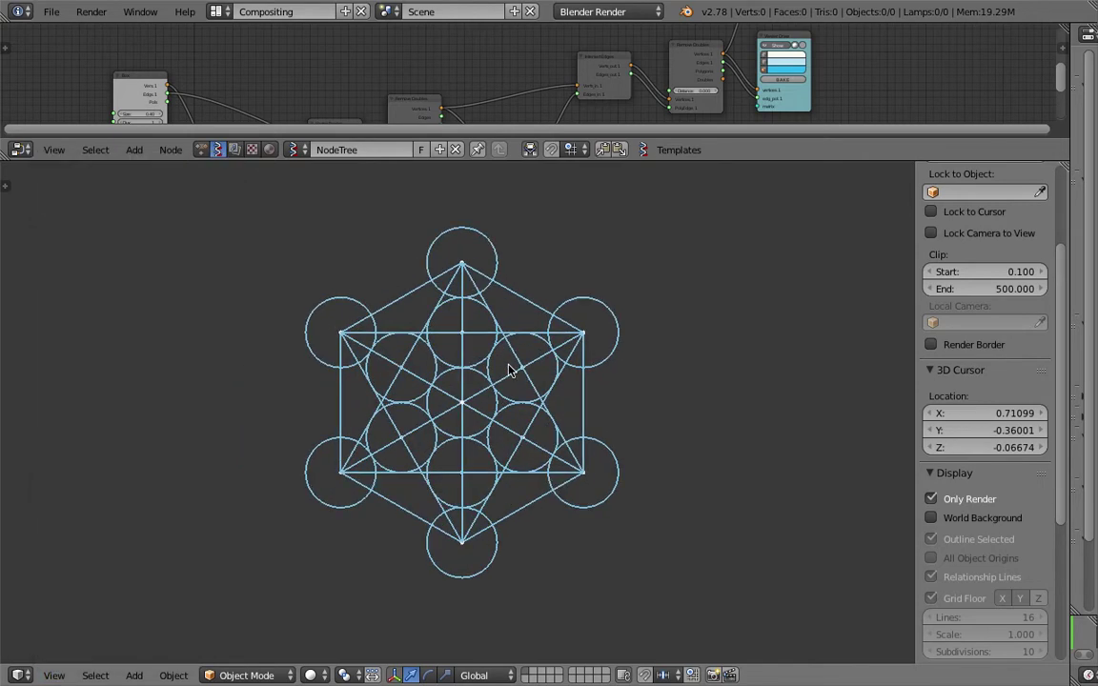
# Give the node editor more room and reposition the Box node at the start of the node tree.
pyautogui.moveTo(529, 137); pyautogui.dragTo(514, 339)
pyautogui.press('Home')
pyautogui.press('Home')
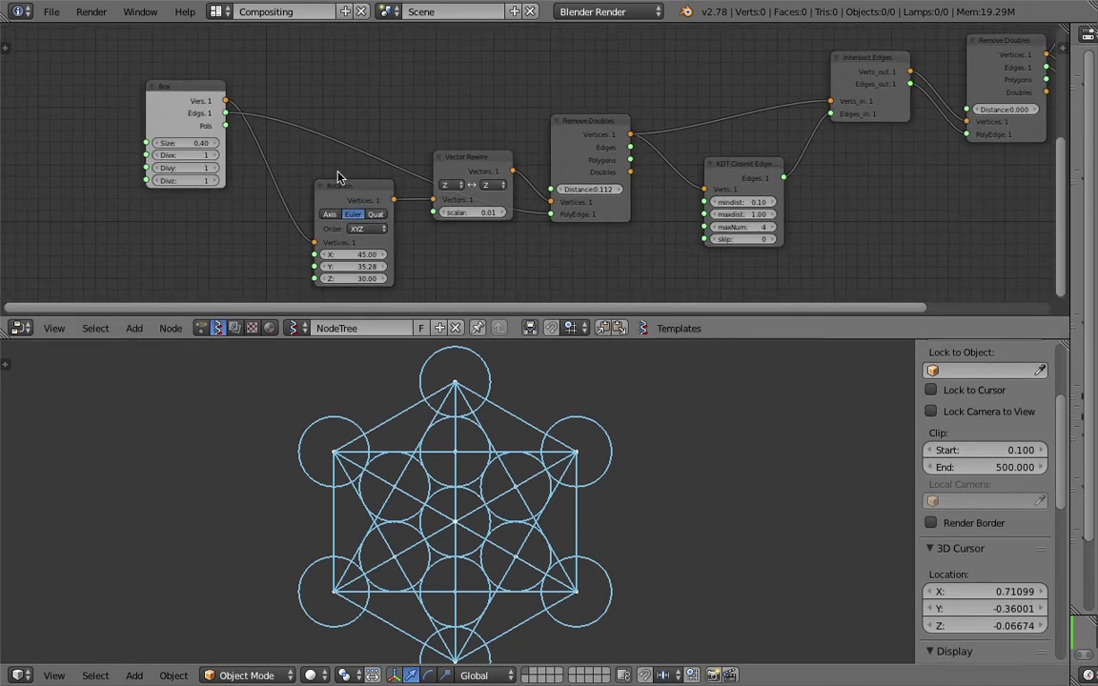
pyautogui.moveTo(143, 138); pyautogui.dragTo(379, 234, button='middle')
pyautogui.scroll(5, 379, 235)
pyautogui.moveTo(328, 165); pyautogui.dragTo(289, 94, button='middle')
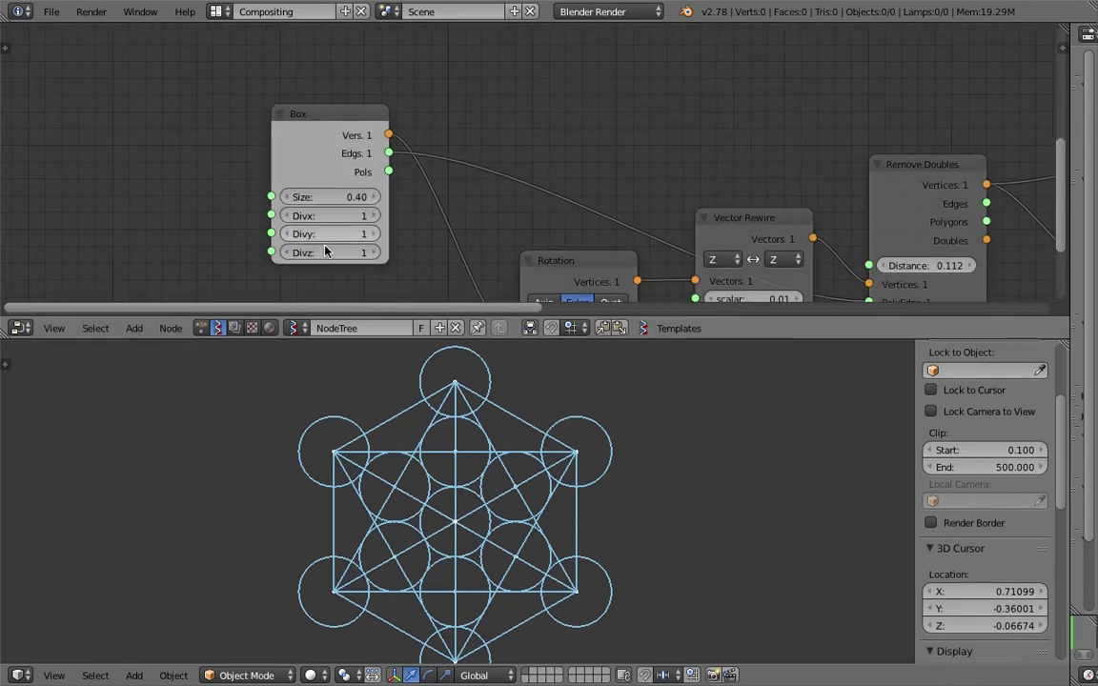
pyautogui.moveTo(313, 130); pyautogui.dragTo(252, 107)
pyautogui.moveTo(311, 129); pyautogui.dragTo(226, 94, button='middle')
pyautogui.scroll(-2, 226, 142)
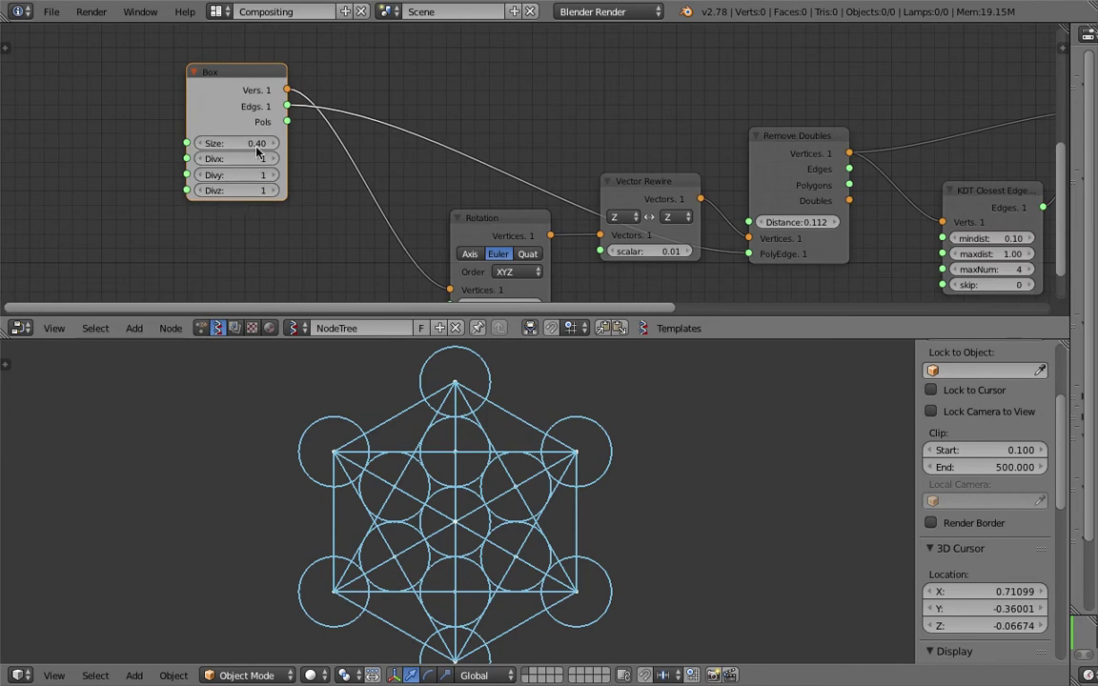
pyautogui.moveTo(259, 79); pyautogui.dragTo(224, 98)
# Move the Rotation node closer to the Box node.
pyautogui.moveTo(573, 285); pyautogui.dragTo(485, 197, button='middle')
pyautogui.moveTo(410, 131); pyautogui.dragTo(304, 117)
pyautogui.moveTo(291, 133); pyautogui.dragTo(331, 176, button='middle')
pyautogui.scroll(-1, 466, 262)
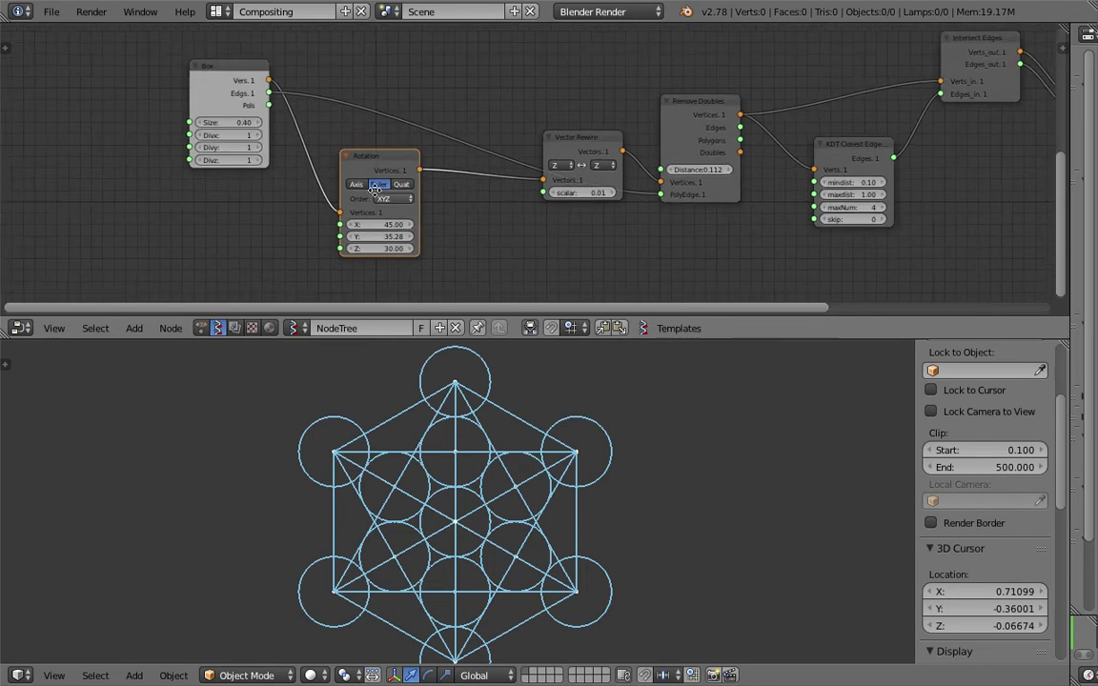
pyautogui.moveTo(467, 262); pyautogui.dragTo(451, 258, button='middle')
# Sketch an isometric cube with the grease pencil in the empty area beside the Metatron's cube pattern.
pyautogui.scroll(-2, 397, 485)
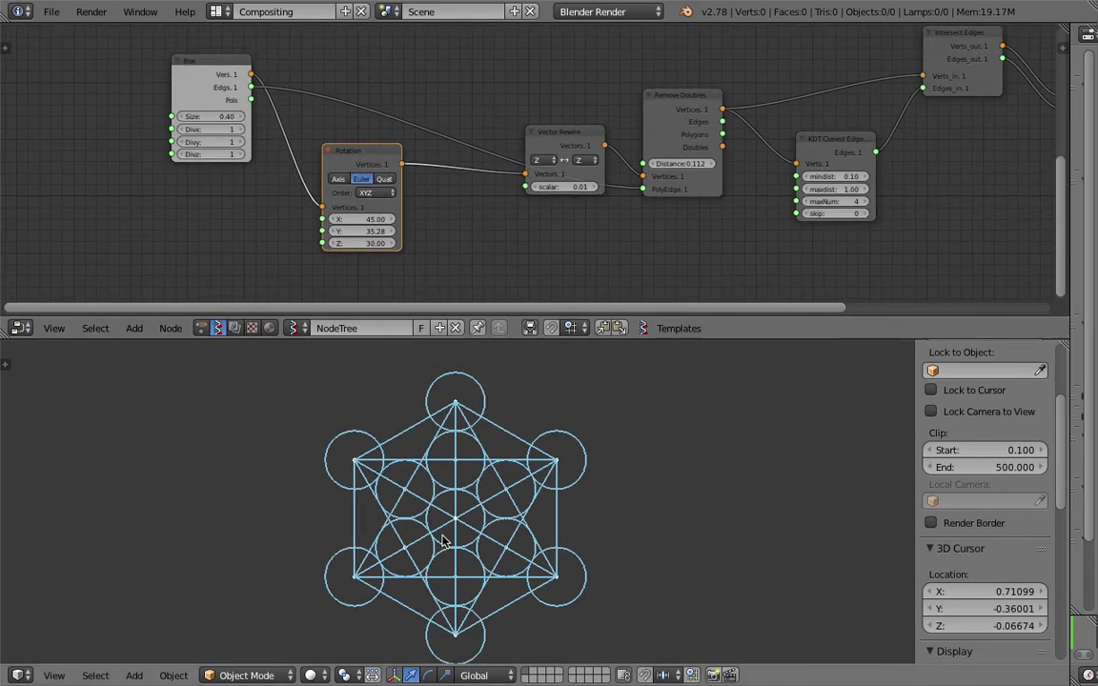
pyautogui.scroll(1, 395, 410)
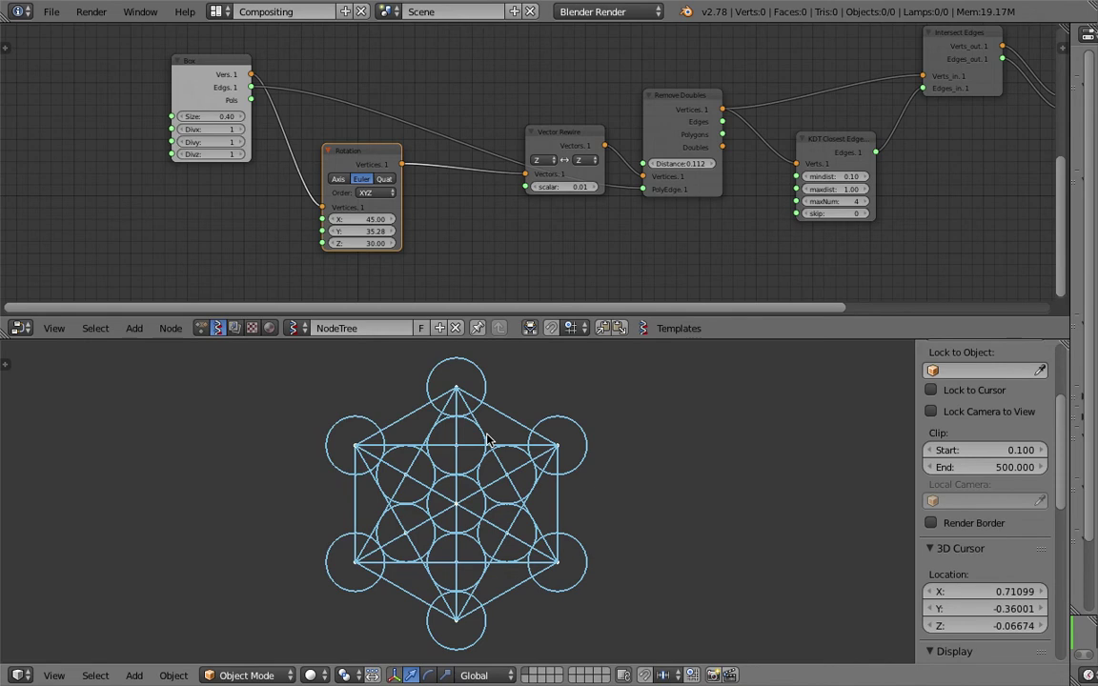
pyautogui.click(449, 414)
pyautogui.scroll(-1, 496, 452)
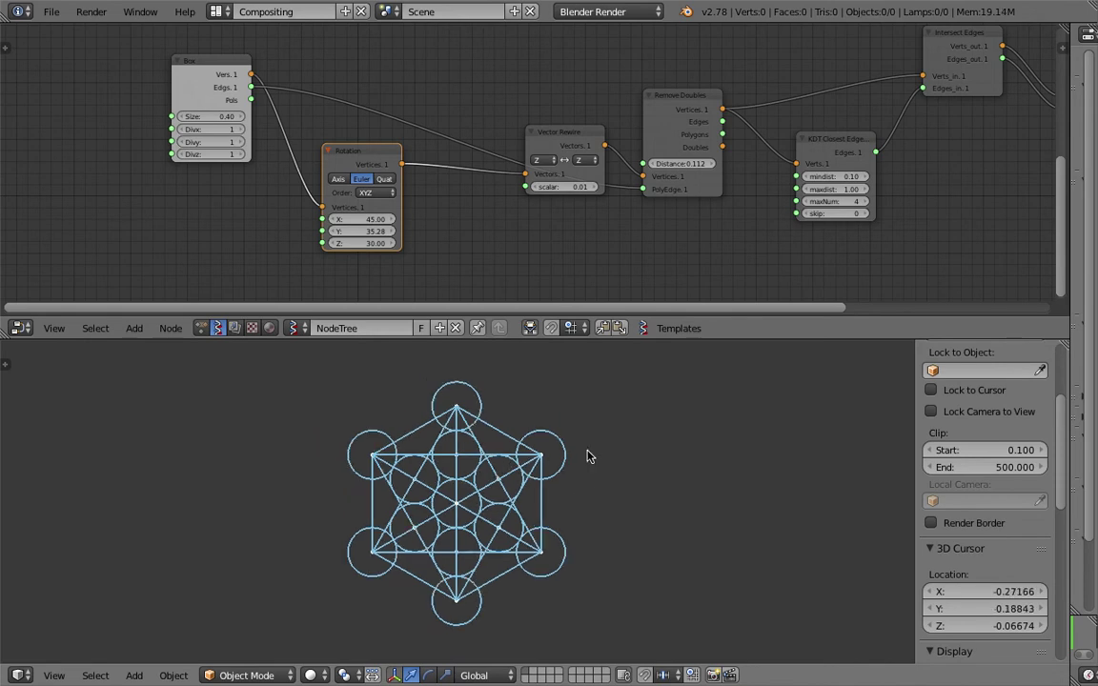
pyautogui.keyDown('shift'); pyautogui.moveTo(588, 451); pyautogui.dragTo(530, 445, button='middle'); pyautogui.keyUp('shift')
pyautogui.press('d')
pyautogui.moveTo(635, 425)
pyautogui.mouseDown()
pyautogui.moveTo(707, 385)
pyautogui.moveTo(751, 428)
pyautogui.moveTo(684, 460)
pyautogui.moveTo(633, 437)
pyautogui.moveTo(635, 492)
pyautogui.moveTo(683, 537)
pyautogui.moveTo(688, 467)
pyautogui.mouseUp()
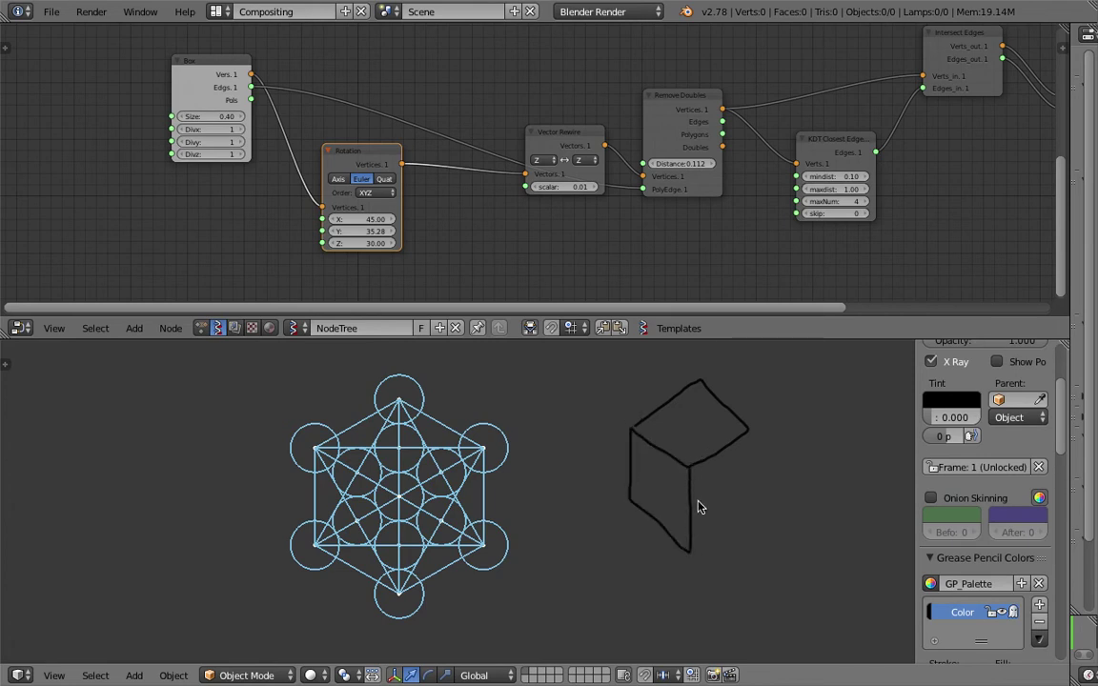
pyautogui.moveTo(695, 548)
pyautogui.mouseDown()
pyautogui.moveTo(753, 496)
pyautogui.moveTo(753, 434)
pyautogui.mouseUp()
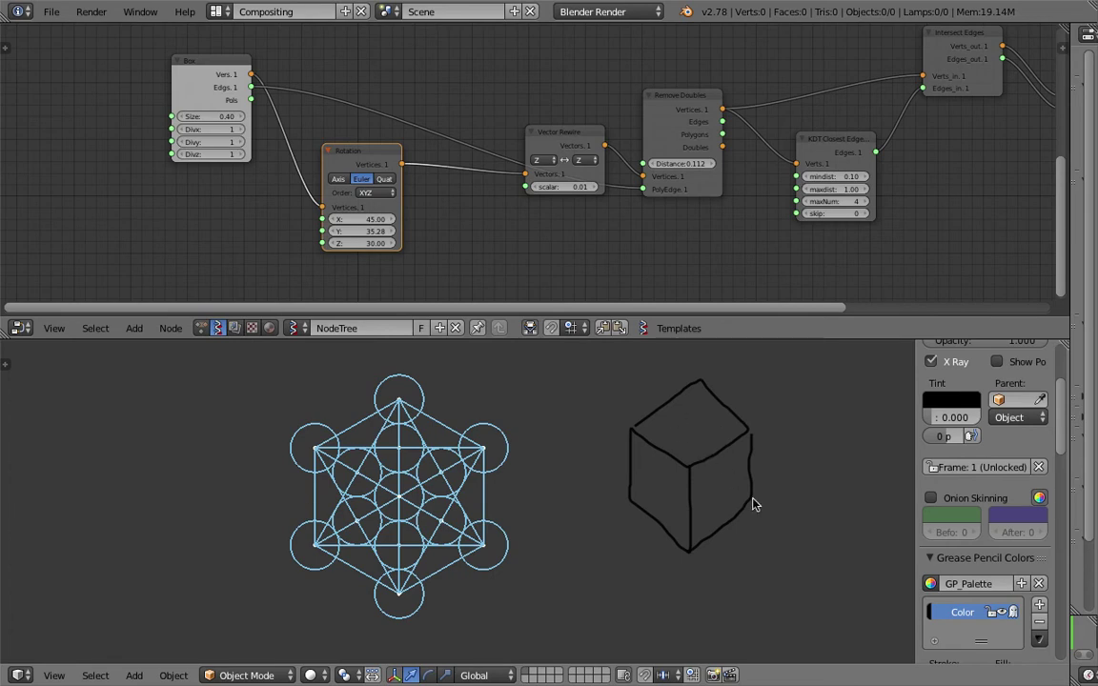
# Reposition the Vector Rewire node above the Rotation node, switch its source component to Scalar and set the scalar to 0.
pyautogui.moveTo(489, 190); pyautogui.dragTo(466, 196, button='middle')
pyautogui.moveTo(549, 142); pyautogui.dragTo(490, 75)
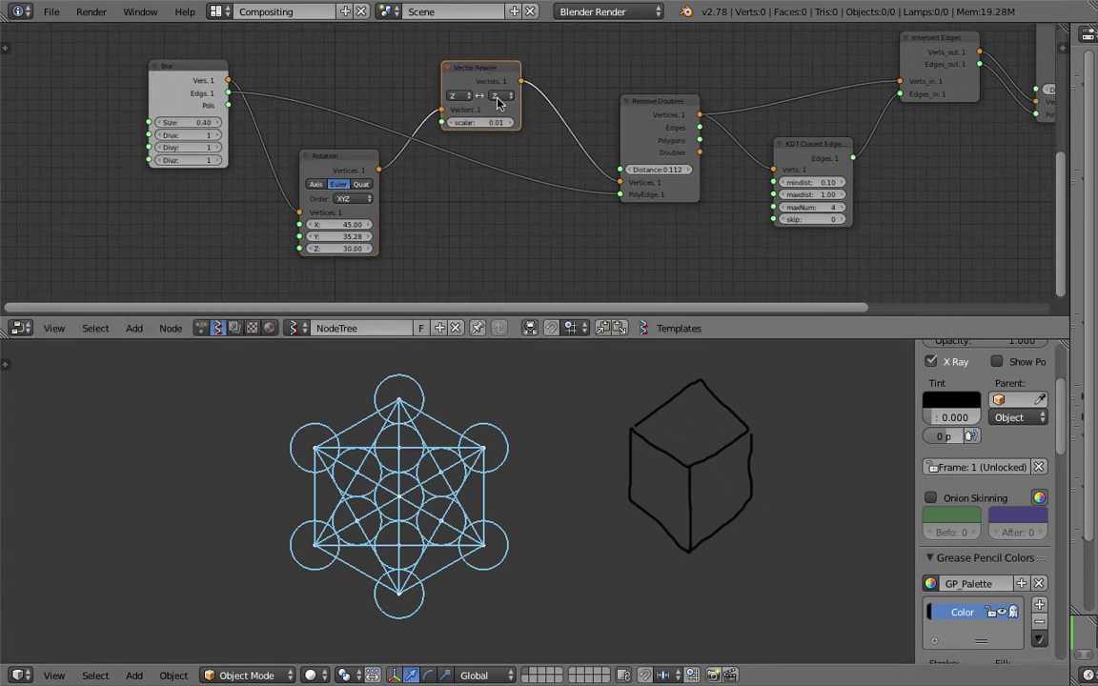
pyautogui.moveTo(506, 96); pyautogui.dragTo(497, 151, button='middle')
pyautogui.scroll(1, 497, 151)
pyautogui.click(493, 149)
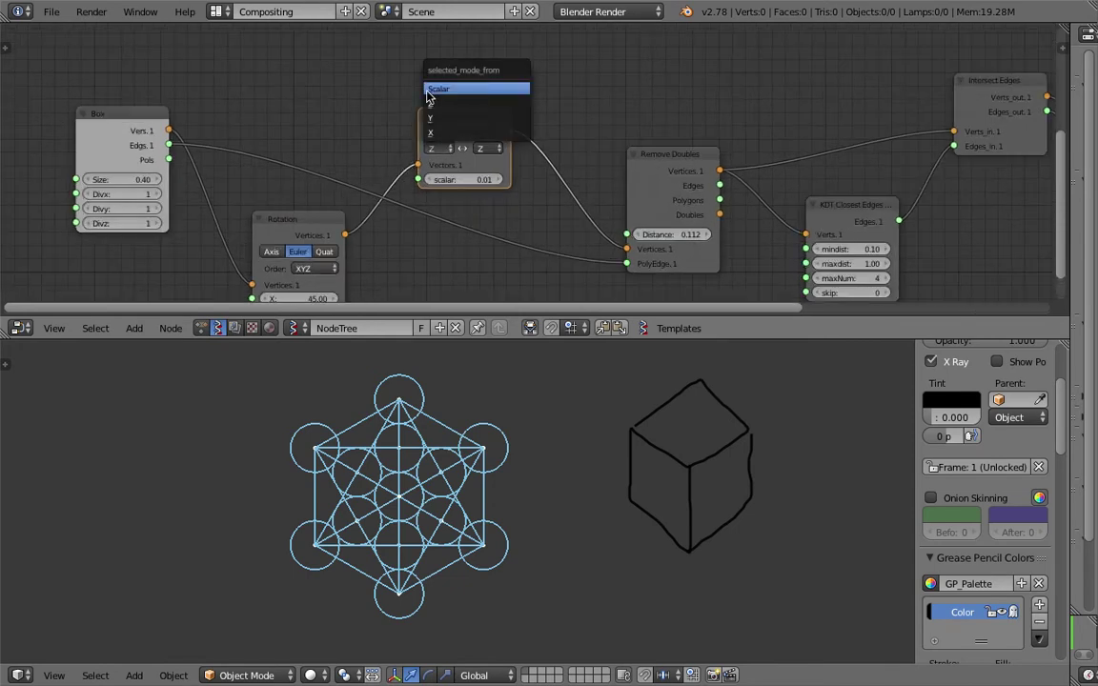
pyautogui.click(446, 90)
pyautogui.click(470, 178)
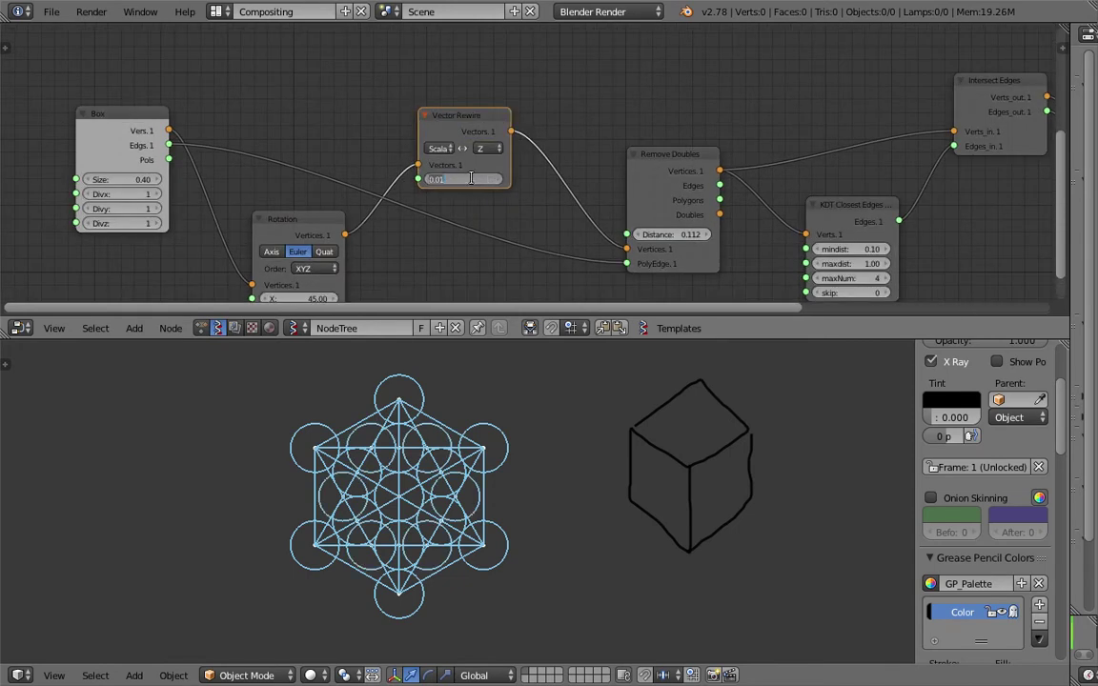
pyautogui.write('0')
pyautogui.press('Return')
pyautogui.moveTo(465, 120); pyautogui.dragTo(489, 110)
# Move the first Remove Doubles node towards Vector Rewire and reposition the KDT Closest Edges node.
pyautogui.moveTo(520, 196); pyautogui.dragTo(398, 162, button='middle')
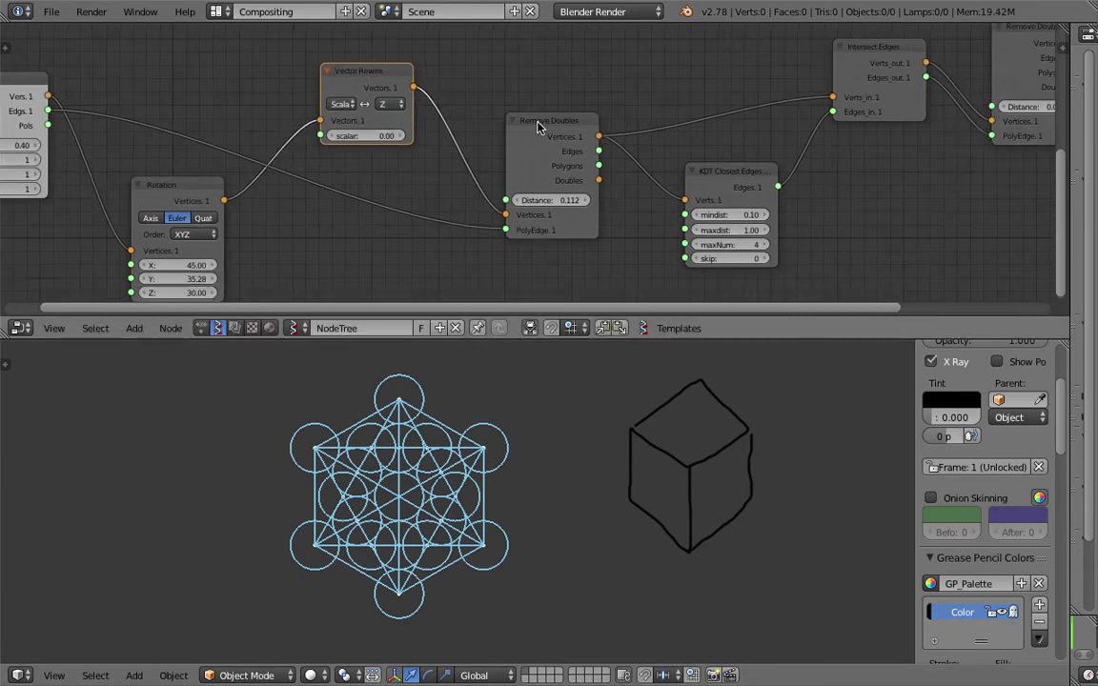
pyautogui.moveTo(537, 143); pyautogui.dragTo(503, 124)
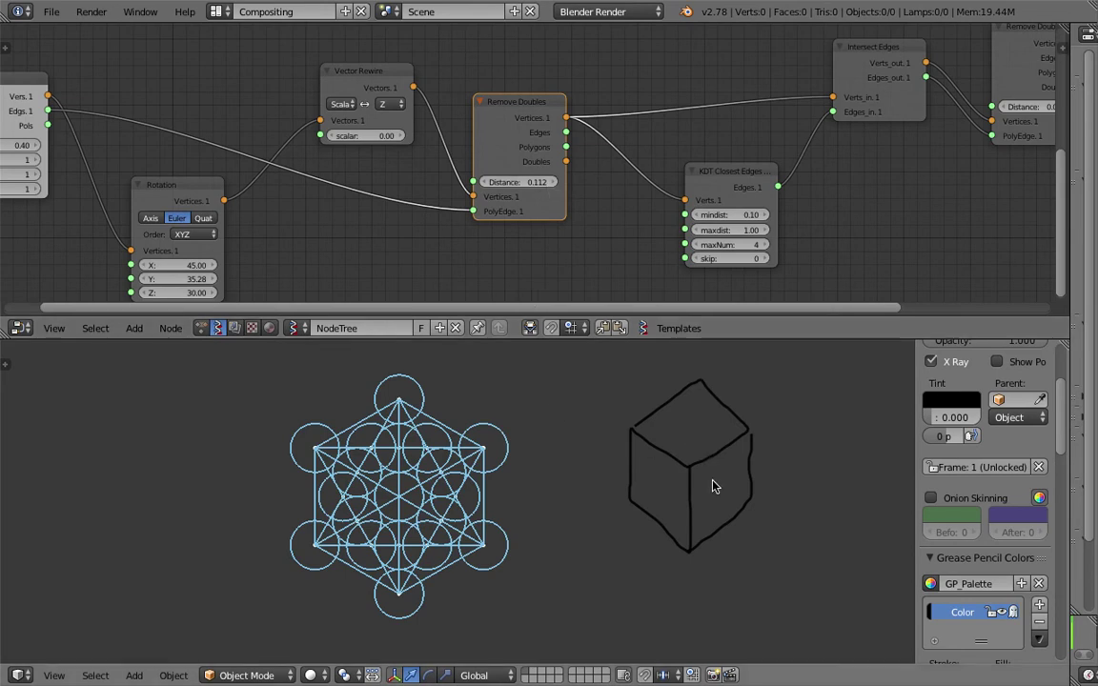
pyautogui.moveTo(684, 493)
pyautogui.mouseDown(button='middle')
pyautogui.moveTo(664, 485)
pyautogui.moveTo(694, 443)
pyautogui.moveTo(561, 434)
pyautogui.mouseUp(button='middle')
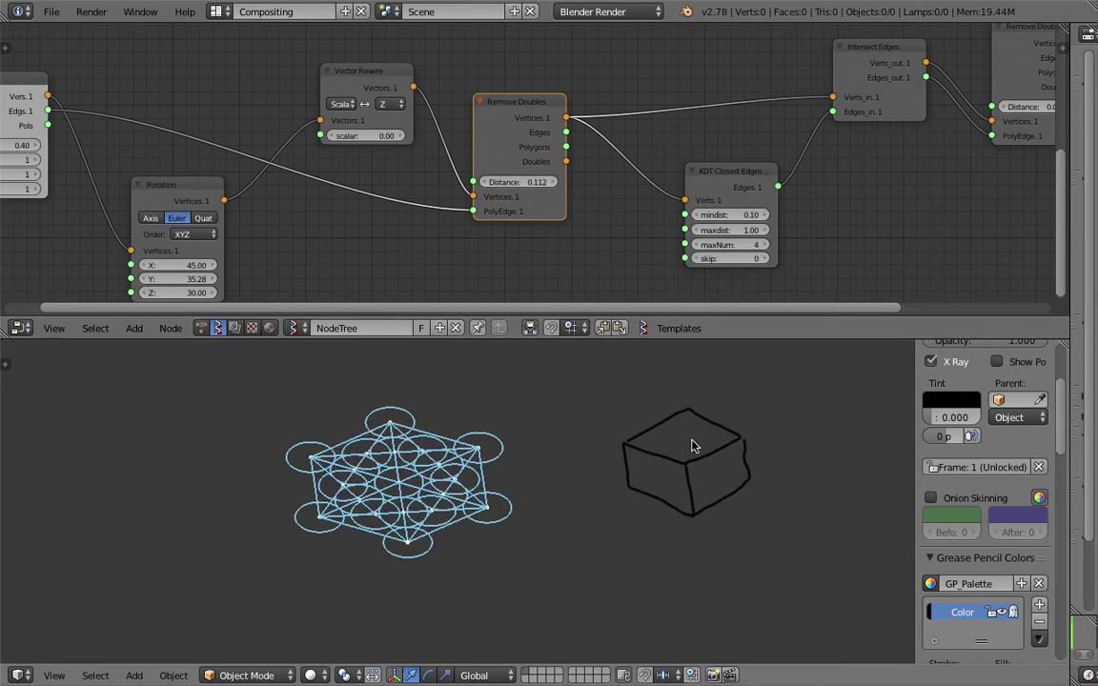
pyautogui.moveTo(626, 200); pyautogui.dragTo(502, 203, button='middle')
pyautogui.moveTo(667, 395); pyautogui.dragTo(642, 415, button='middle')
pyautogui.moveTo(613, 179); pyautogui.dragTo(601, 156)
# Draw the cube's hidden back edges inside the grease pencil sketch.
pyautogui.moveTo(667, 448); pyautogui.dragTo(691, 385, button='middle')
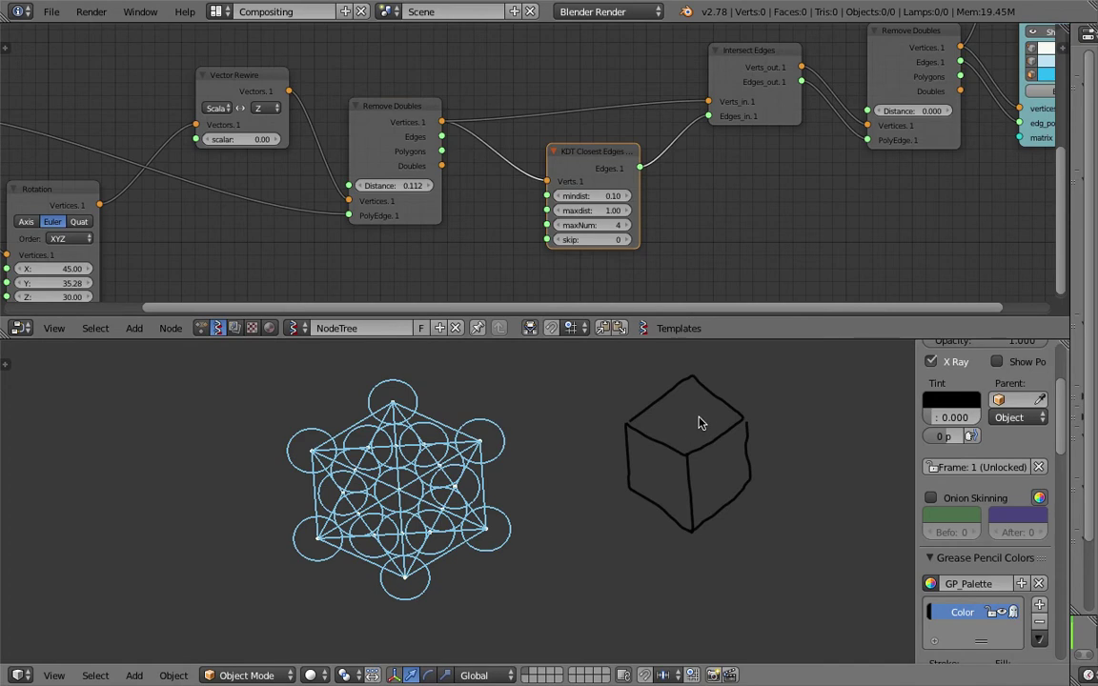
pyautogui.moveTo(692, 379)
pyautogui.mouseDown()
pyautogui.moveTo(699, 449)
pyautogui.moveTo(632, 495)
pyautogui.mouseUp()
pyautogui.moveTo(696, 456); pyautogui.dragTo(750, 472)
pyautogui.moveTo(718, 467)
pyautogui.mouseDown(button='middle')
pyautogui.moveTo(693, 491)
pyautogui.moveTo(615, 448)
pyautogui.mouseUp(button='middle')
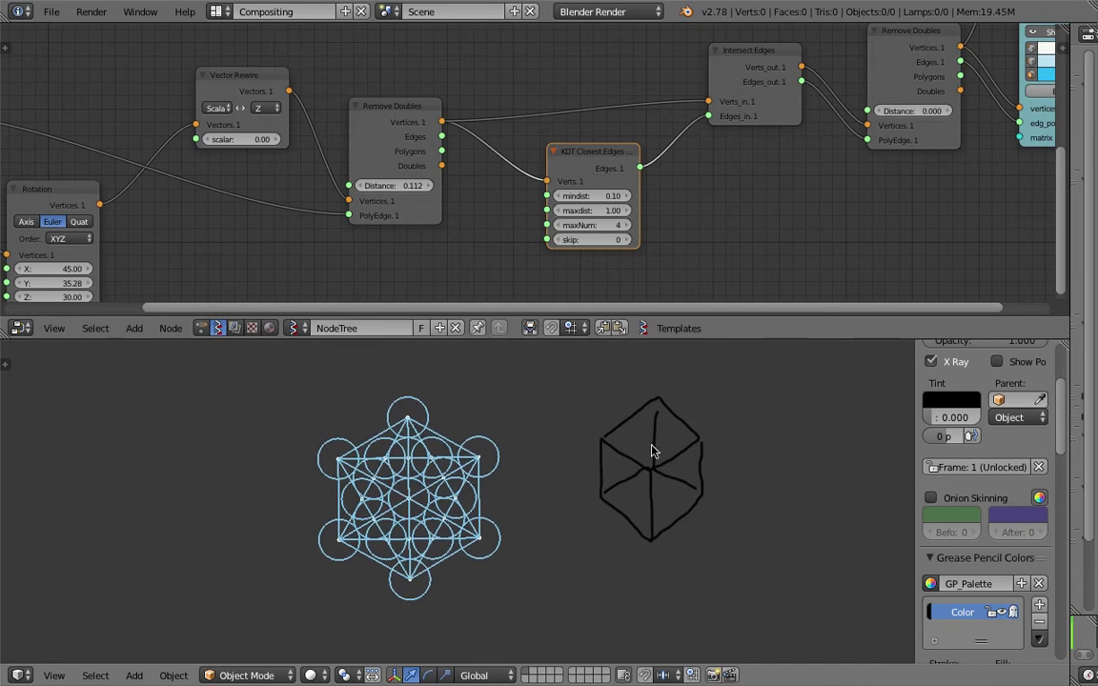
# Select the Intersect Edges node and move the second Remove Doubles node closer to it.
pyautogui.moveTo(728, 120); pyautogui.dragTo(560, 138, button='middle')
pyautogui.click(577, 87)
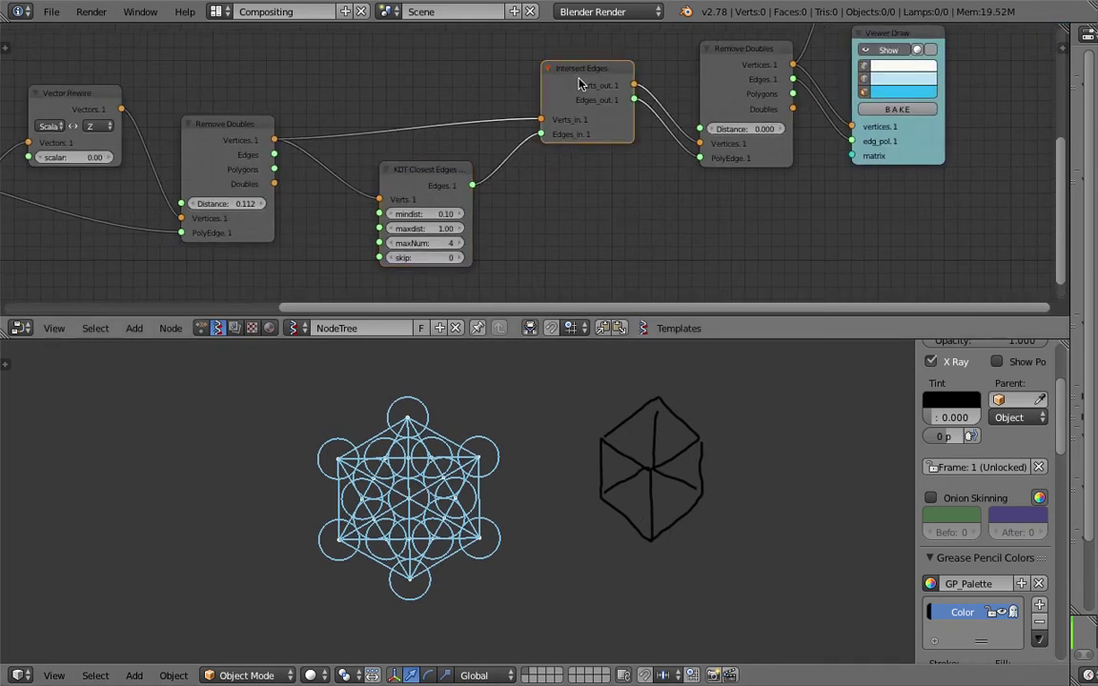
pyautogui.scroll(3, 605, 387)
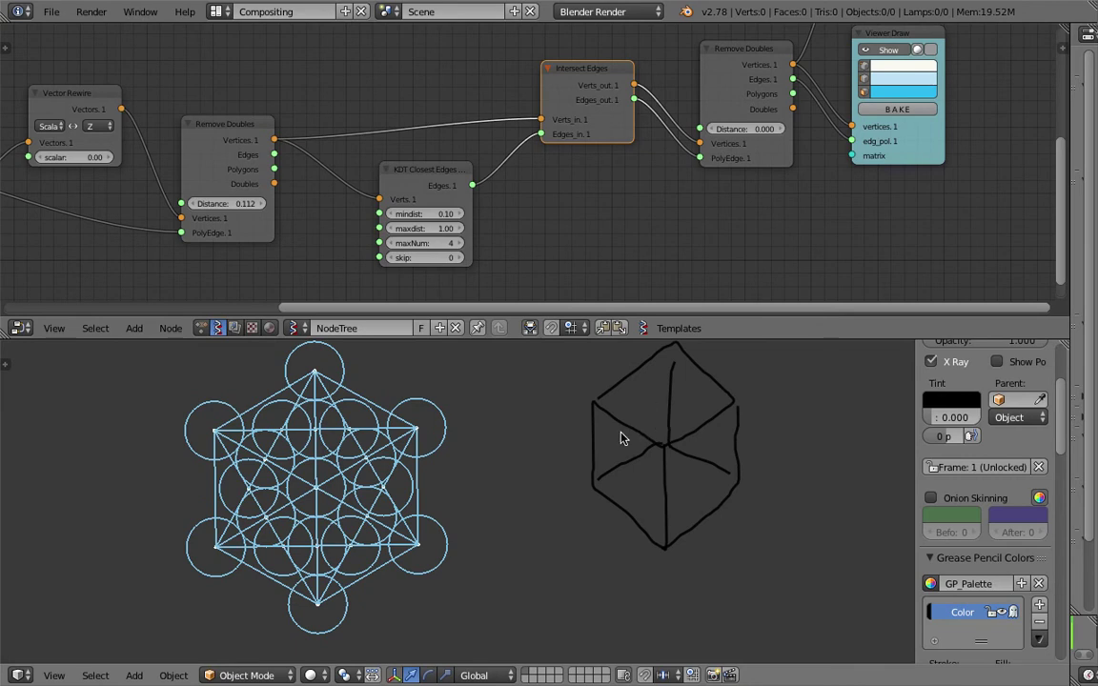
pyautogui.scroll(-1, 666, 391)
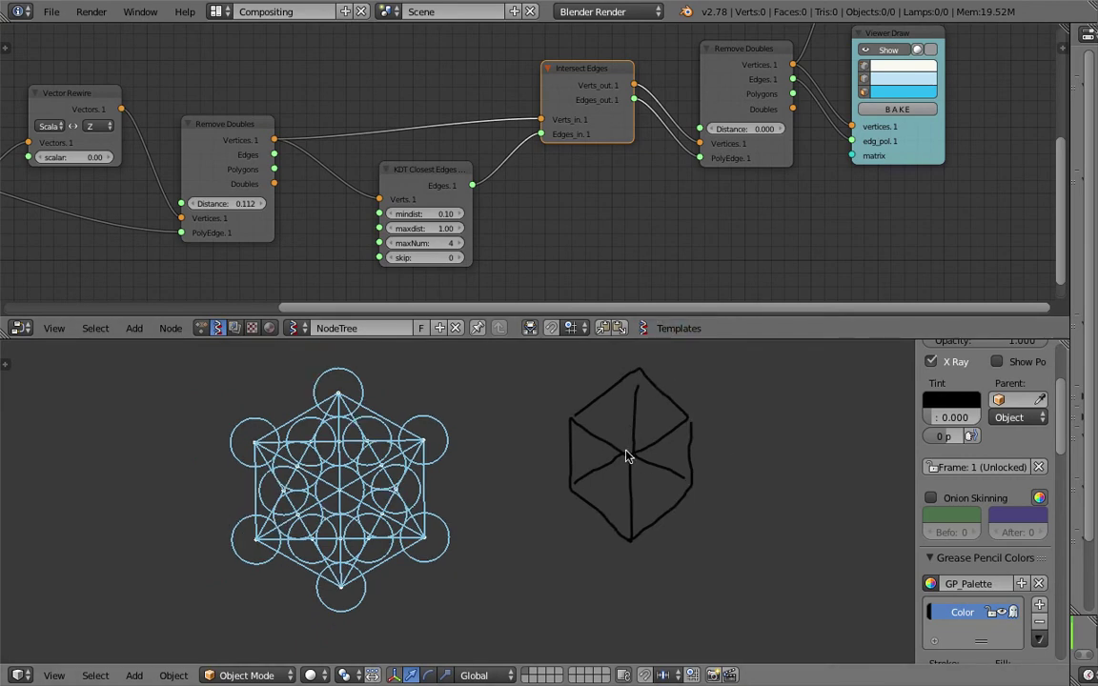
pyautogui.keyDown('shift'); pyautogui.moveTo(769, 443); pyautogui.dragTo(650, 432, button='middle'); pyautogui.keyUp('shift')
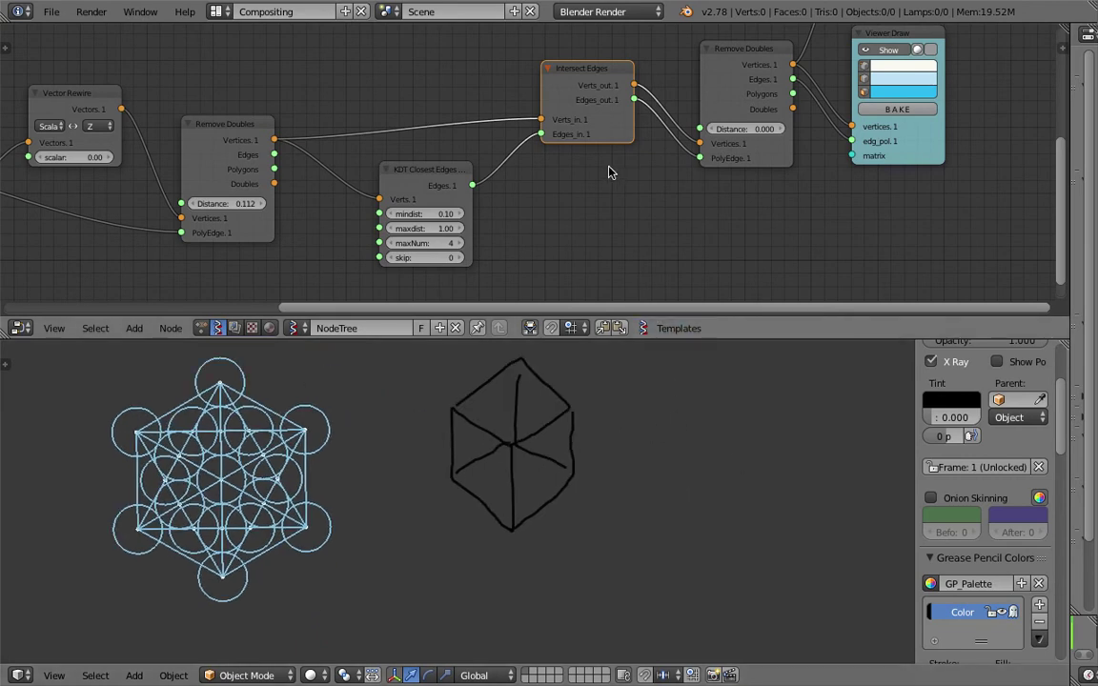
pyautogui.moveTo(610, 169); pyautogui.dragTo(528, 183, button='middle')
pyautogui.moveTo(646, 66); pyautogui.dragTo(610, 60)
# Hide the circles by turning off Show on the Viewer Draw node connected to the Circle node.
pyautogui.scroll(-3, 667, 111)
pyautogui.moveTo(704, 108); pyautogui.dragTo(630, 185, button='middle')
pyautogui.moveTo(654, 111); pyautogui.dragTo(641, 167, button='middle')
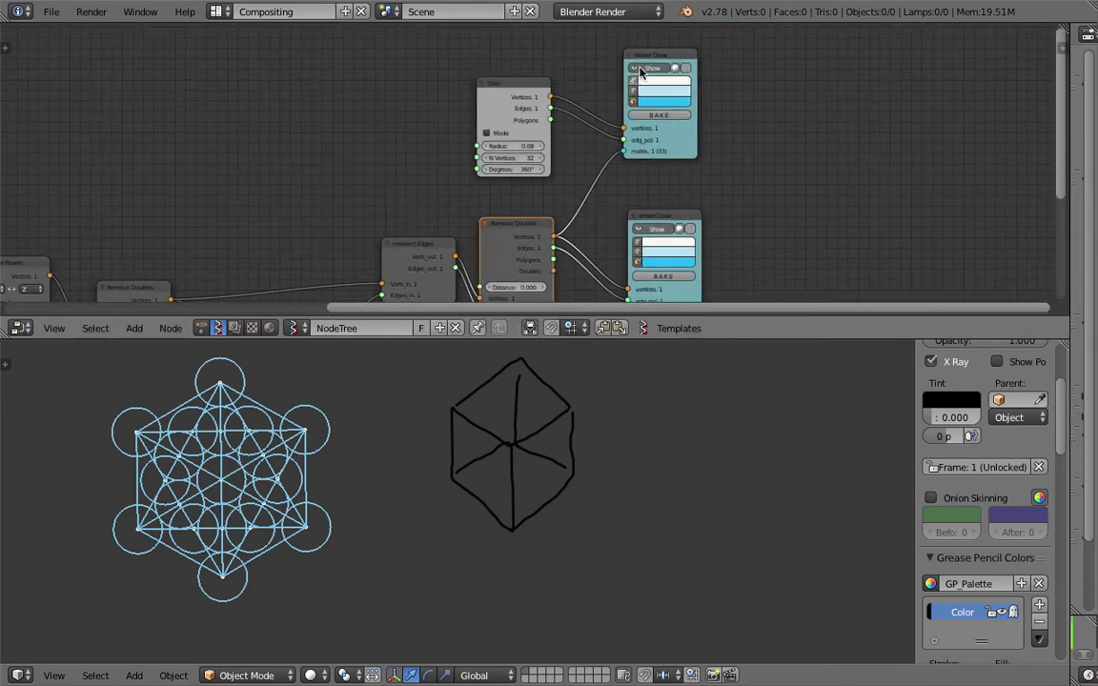
pyautogui.click(645, 67)
pyautogui.keyDown('shift'); pyautogui.moveTo(244, 431); pyautogui.dragTo(268, 431, button='middle'); pyautogui.keyUp('shift')
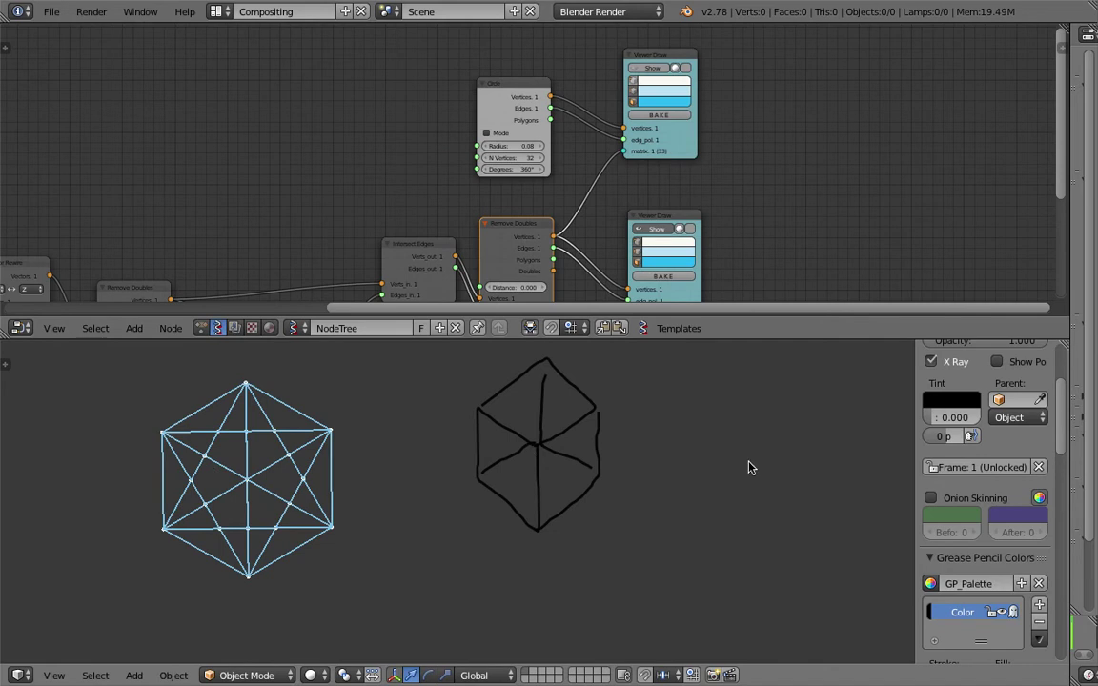
pyautogui.scroll(2, 545, 370)
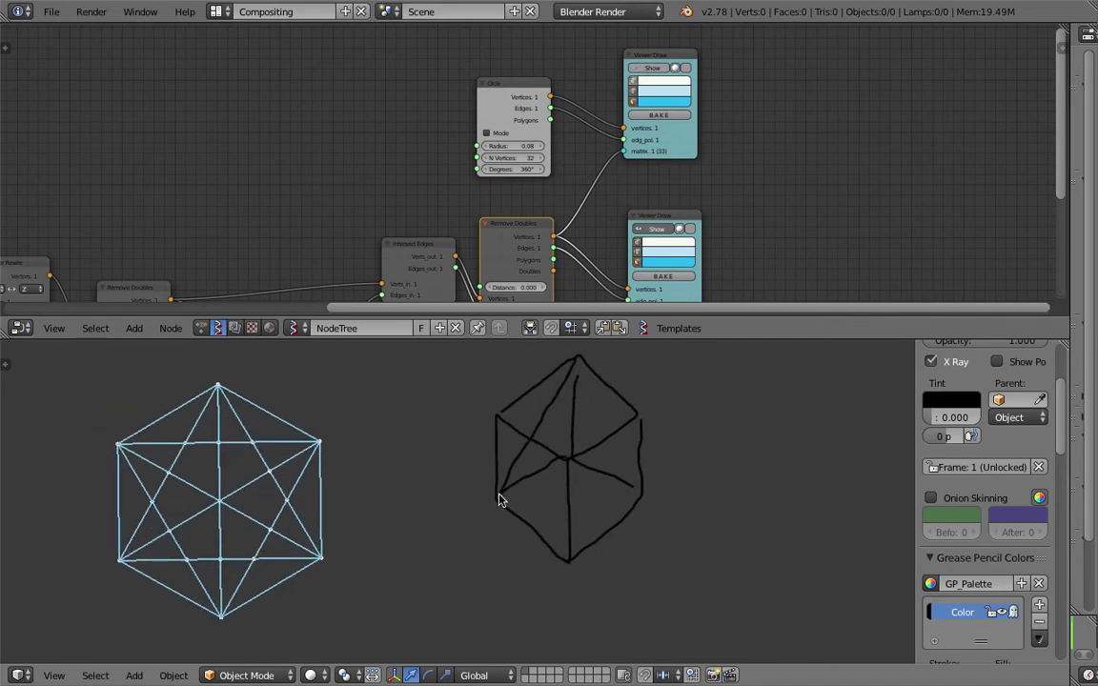
# Add a second grease pencil colour with a blue stroke and trace a large triangle over the sketched cube.
pyautogui.scroll(-3, 977, 559)
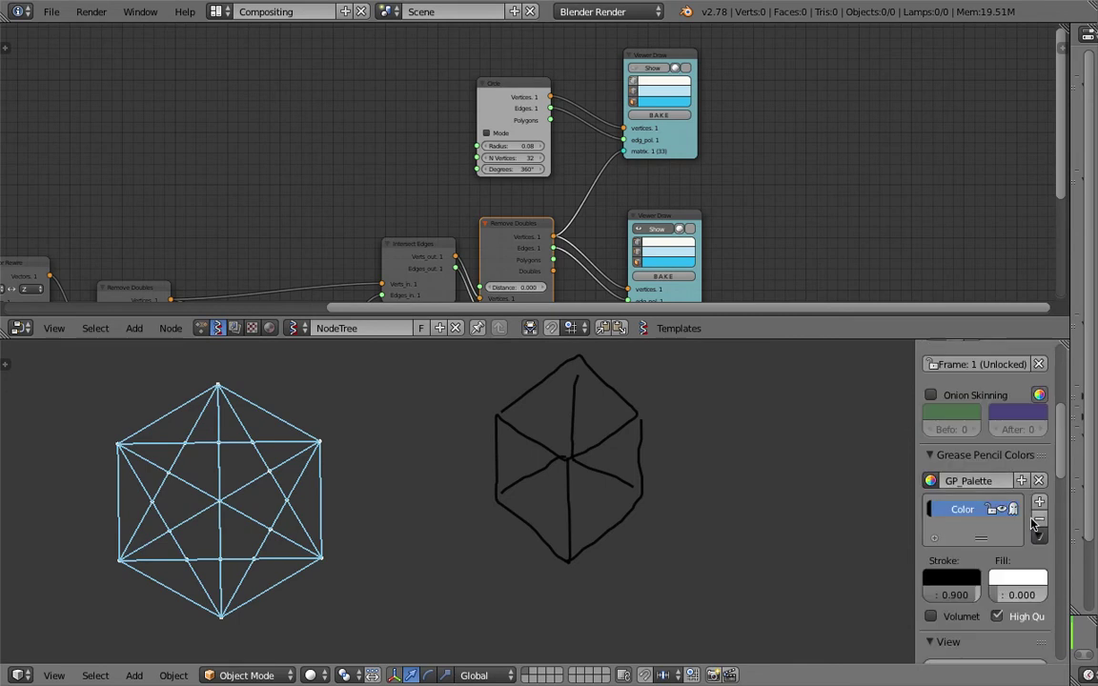
pyautogui.click(1040, 500)
pyautogui.scroll(-2, 965, 582)
pyautogui.click(961, 587)
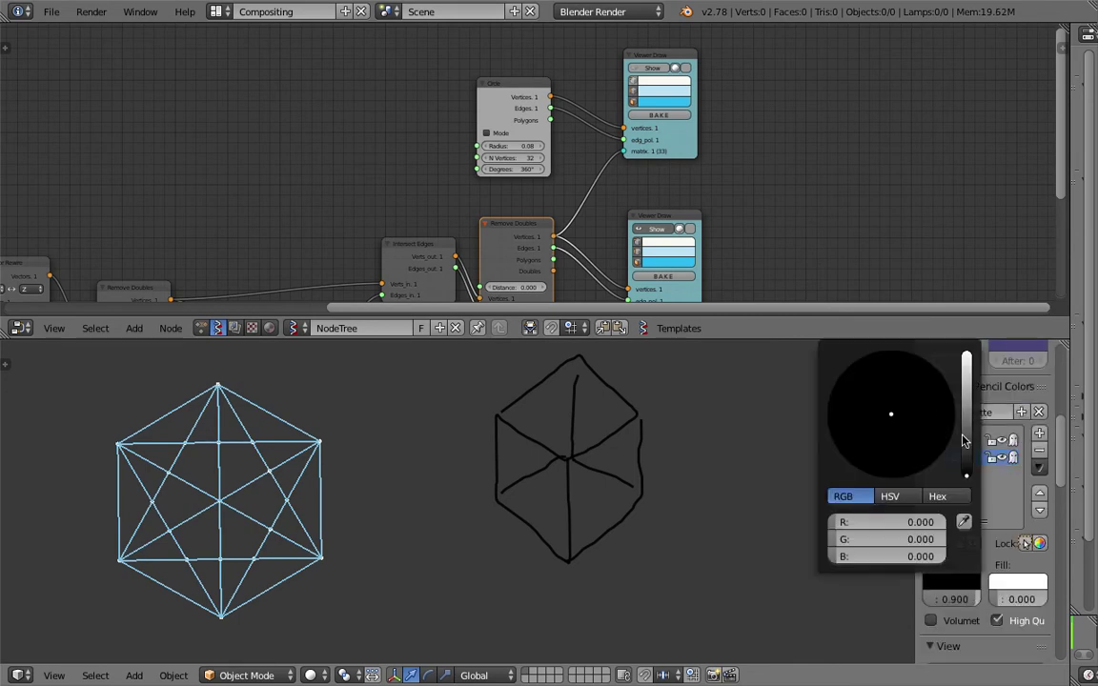
pyautogui.moveTo(967, 395); pyautogui.dragTo(967, 364)
pyautogui.click(915, 385)
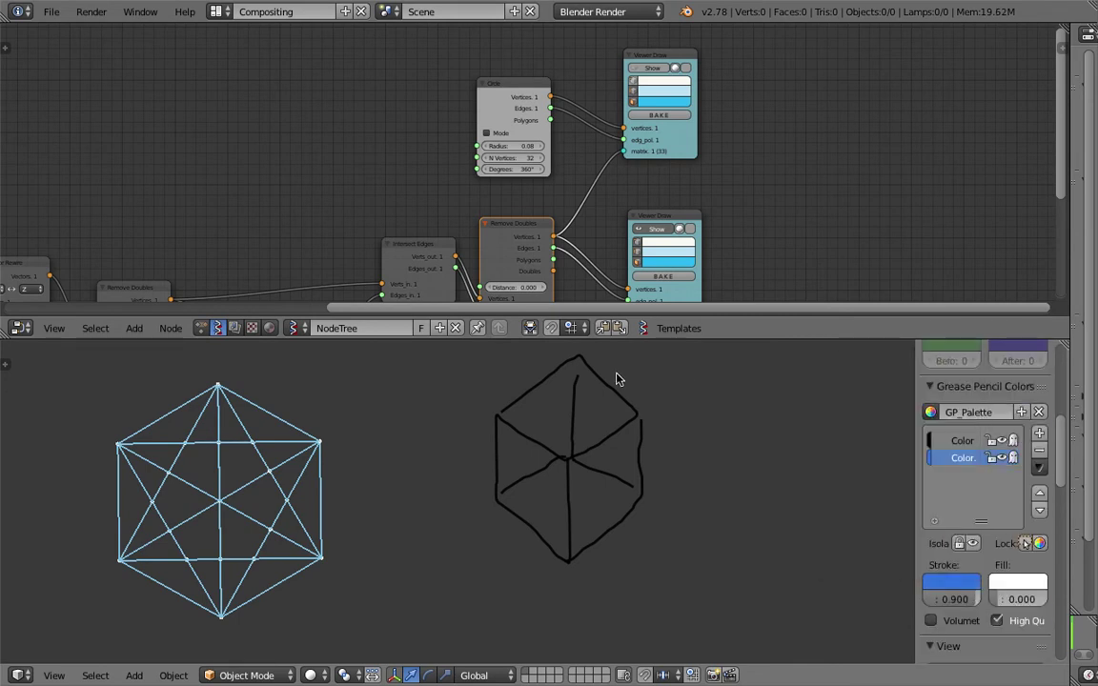
pyautogui.moveTo(579, 360)
pyautogui.mouseDown()
pyautogui.moveTo(495, 484)
pyautogui.moveTo(647, 498)
pyautogui.moveTo(579, 360)
pyautogui.mouseUp()
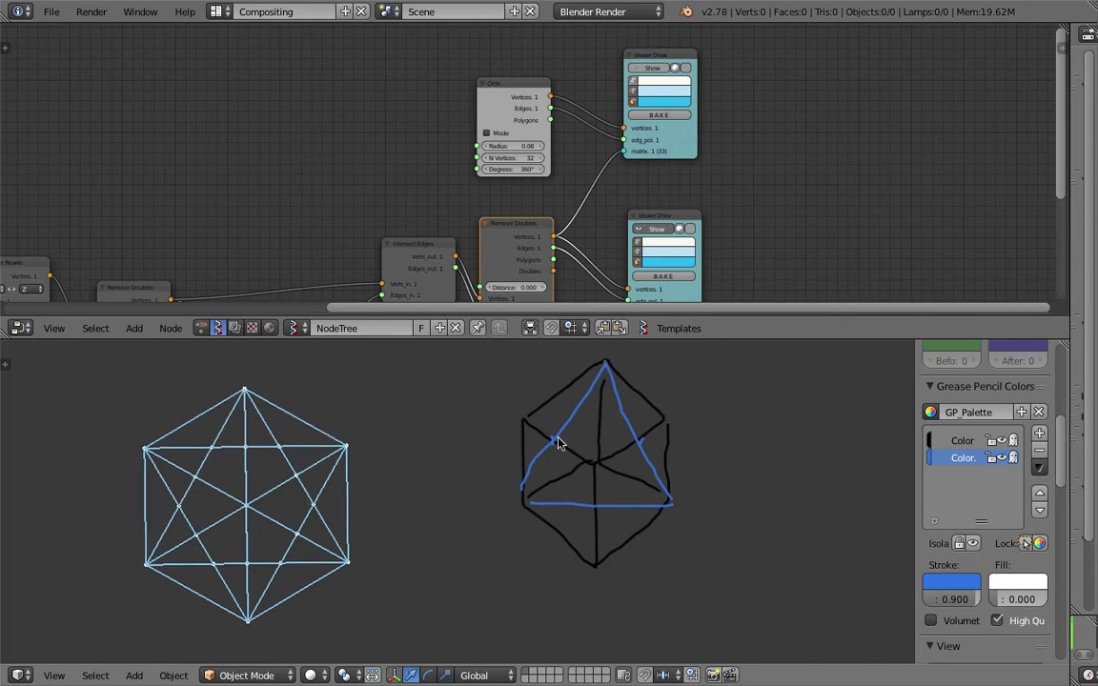
# Turn Show back on in the Viewer Draw node connected to the Circle node to display the circles over the pattern.
pyautogui.scroll(-1, 529, 166)
pyautogui.moveTo(529, 167); pyautogui.dragTo(500, 238, button='middle')
pyautogui.scroll(2, 519, 211)
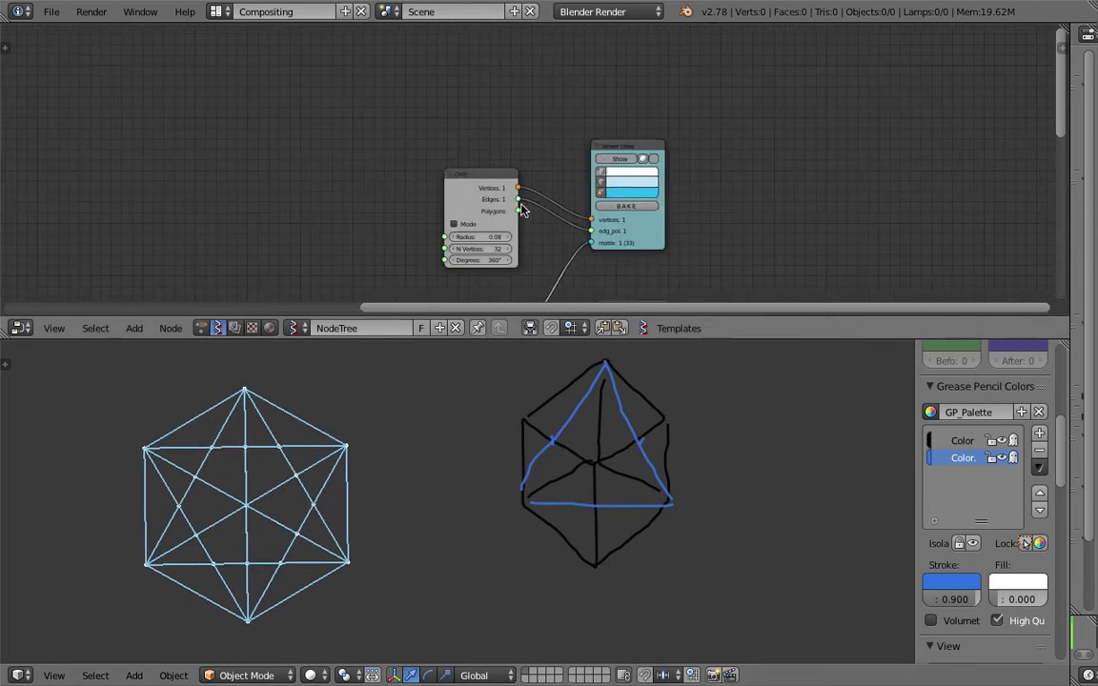
pyautogui.click(631, 160)
pyautogui.scroll(-1, 406, 225)
pyautogui.moveTo(389, 217); pyautogui.dragTo(442, 110, button='middle')
pyautogui.scroll(2, 444, 175)
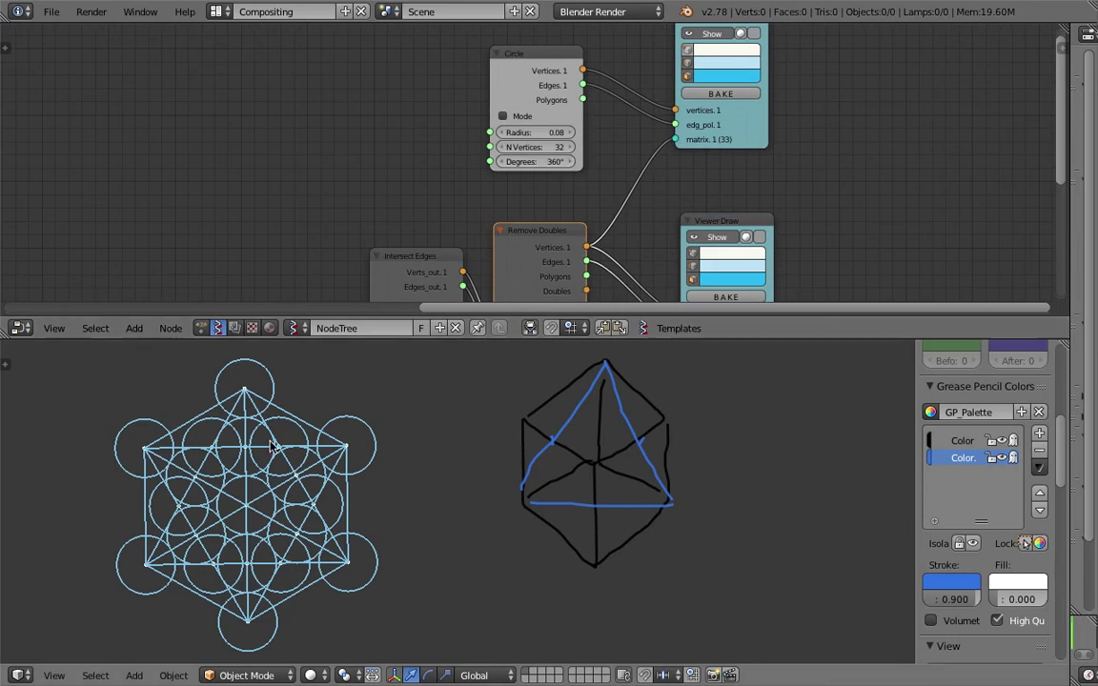
pyautogui.scroll(-2, 227, 483)
pyautogui.keyDown('shift'); pyautogui.moveTo(227, 484); pyautogui.dragTo(325, 478, button='middle'); pyautogui.keyUp('shift')
pyautogui.scroll(1, 326, 477)
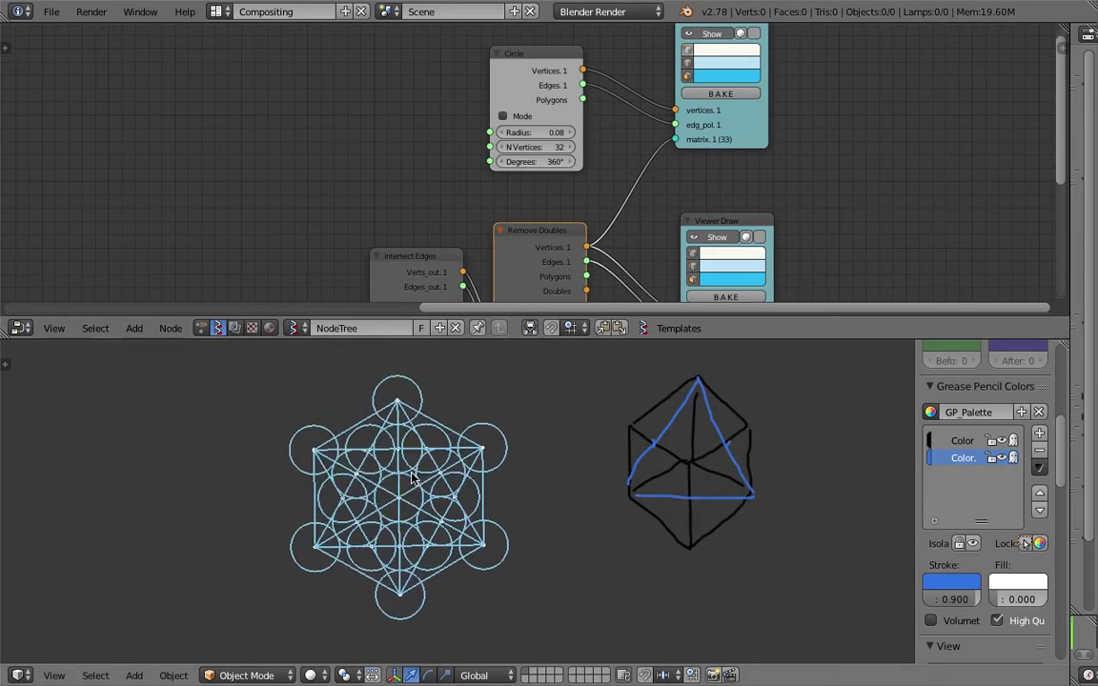
# Try a scalar of 4.65 in the Vector Rewire node, and reset the scalar to 0.
pyautogui.scroll(-1, 266, 188)
pyautogui.moveTo(267, 193); pyautogui.dragTo(408, 181, button='middle')
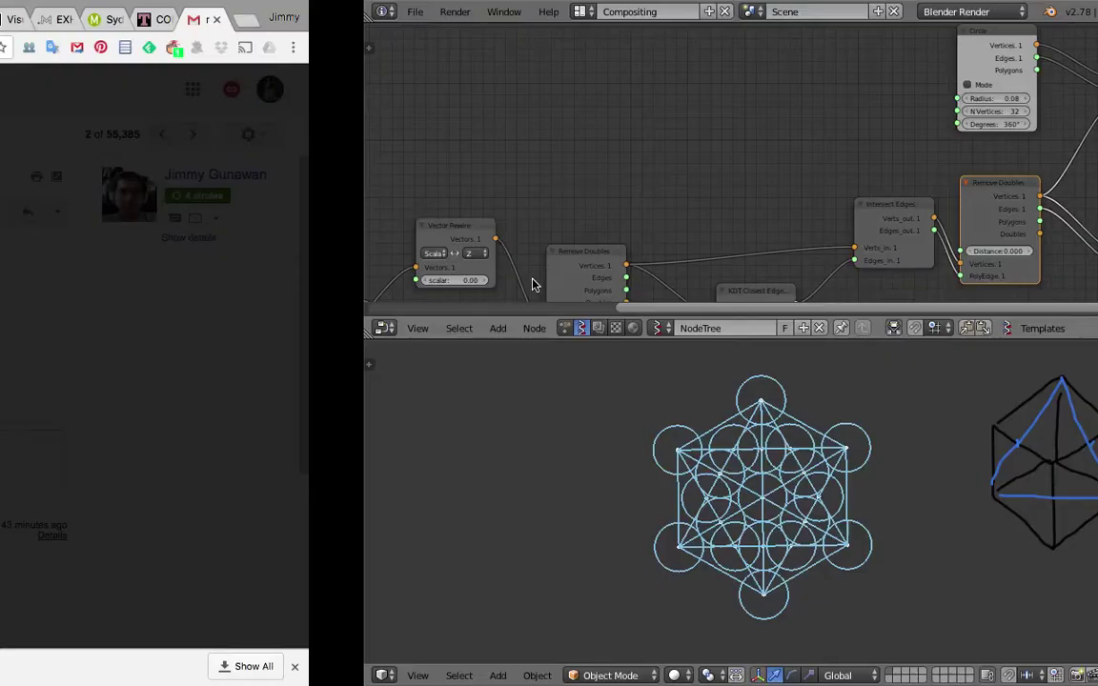
pyautogui.moveTo(321, 269); pyautogui.dragTo(456, 186, button='middle')
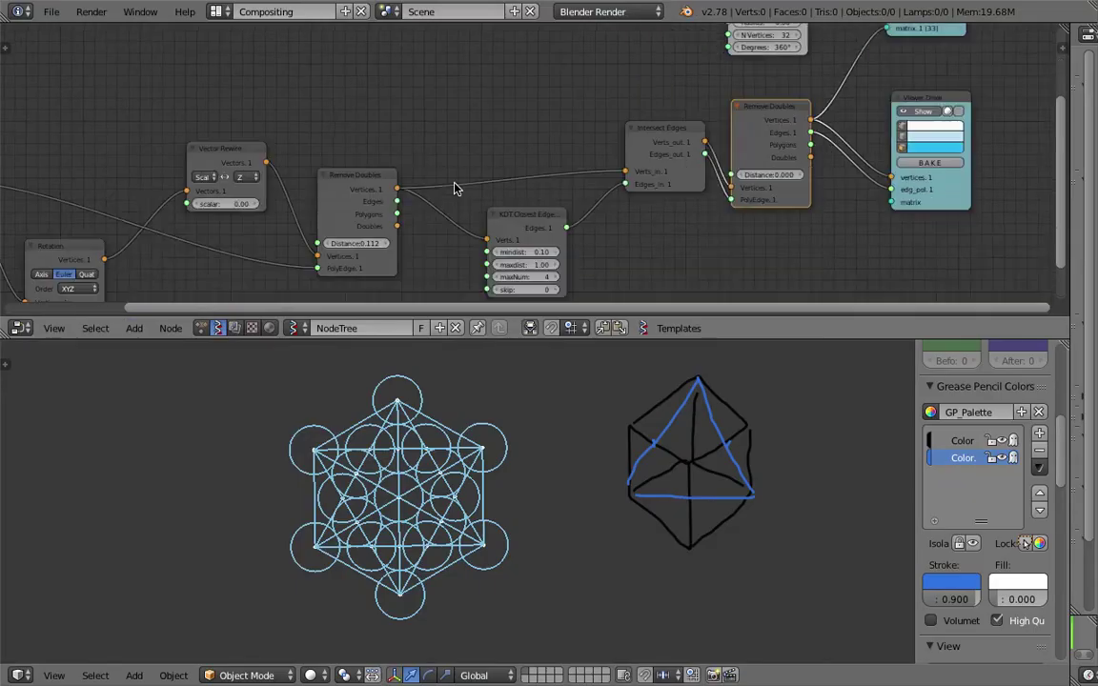
pyautogui.moveTo(174, 249); pyautogui.dragTo(404, 169, button='middle')
pyautogui.scroll(2, 320, 191)
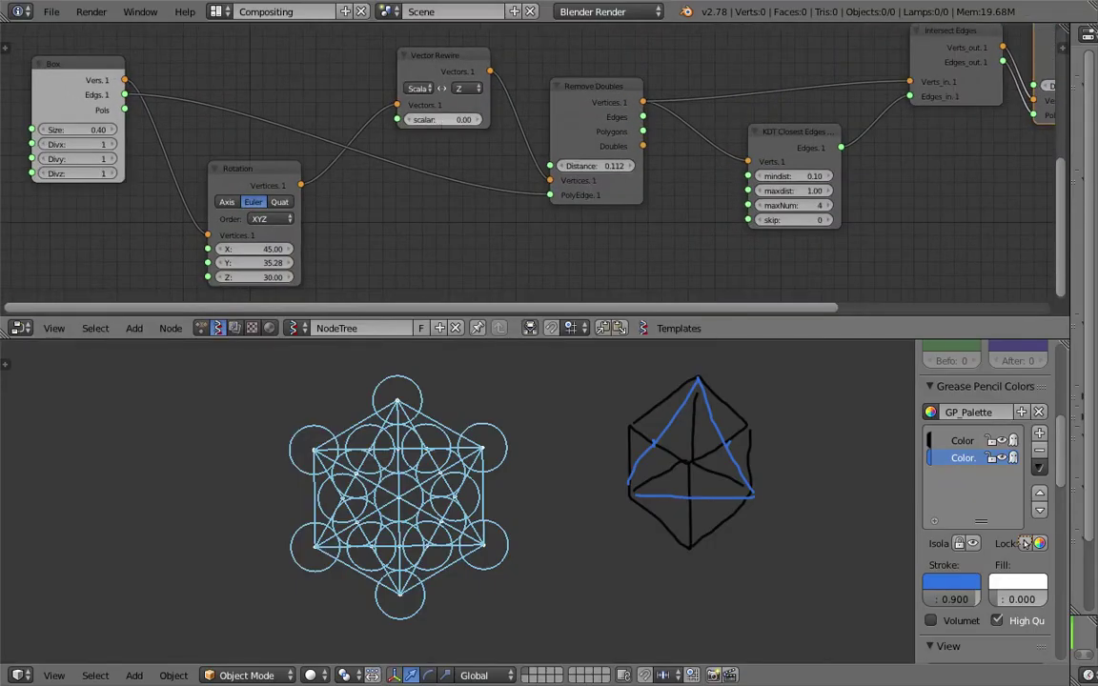
pyautogui.moveTo(429, 119); pyautogui.dragTo(496, 119)
pyautogui.click(444, 120)
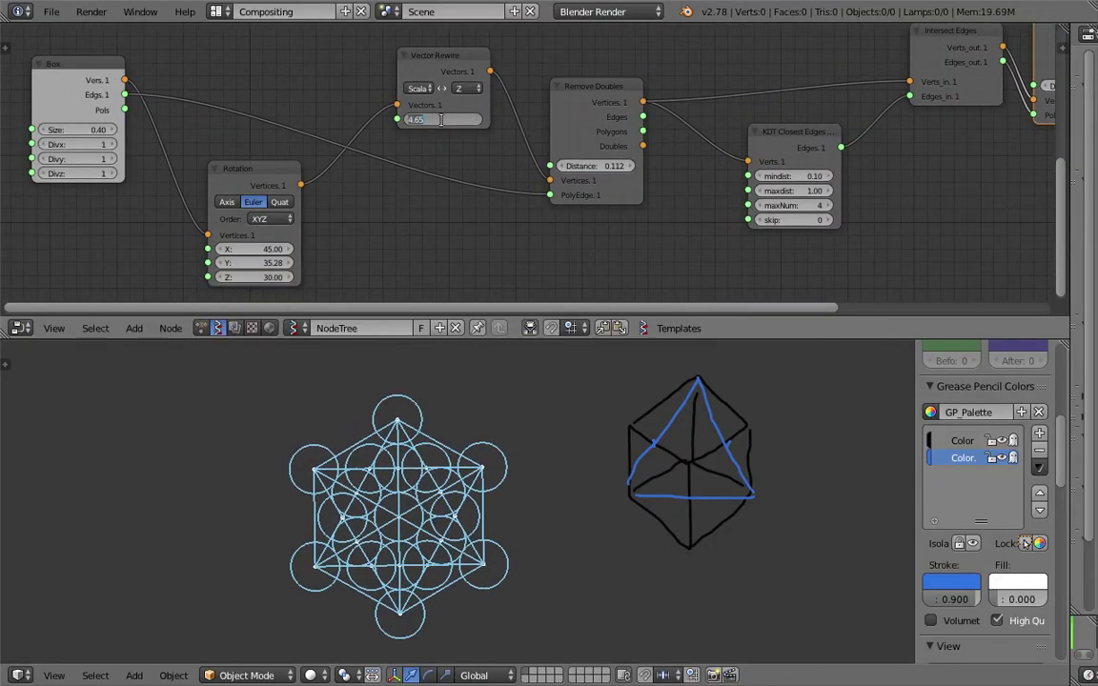
pyautogui.write('0')
pyautogui.press('Return')
# Change the Vector Rewire node's source component from Scalar to Z and look at the pattern from the top view.
pyautogui.click(430, 90)
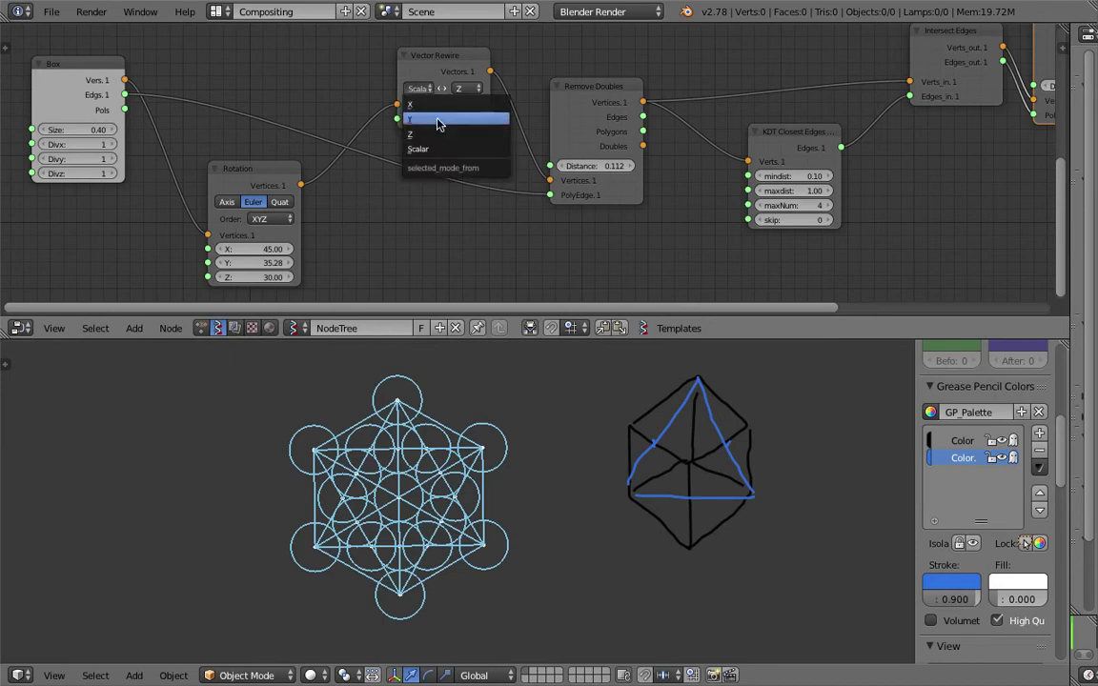
pyautogui.click(429, 134)
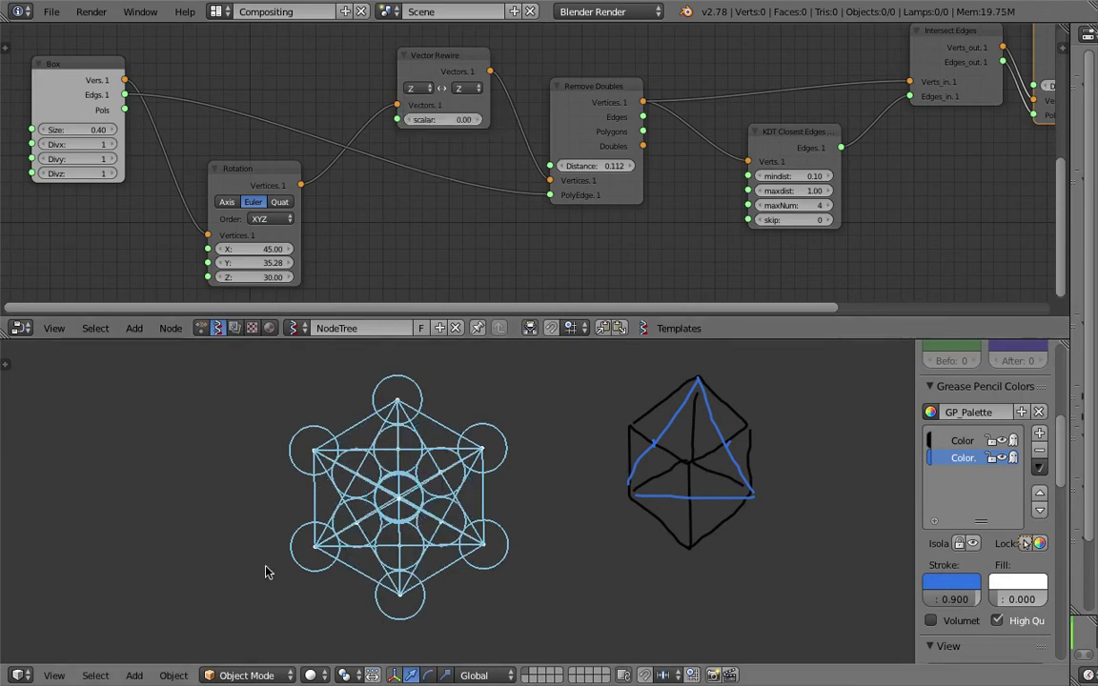
pyautogui.click(54, 675)
pyautogui.click(96, 593)
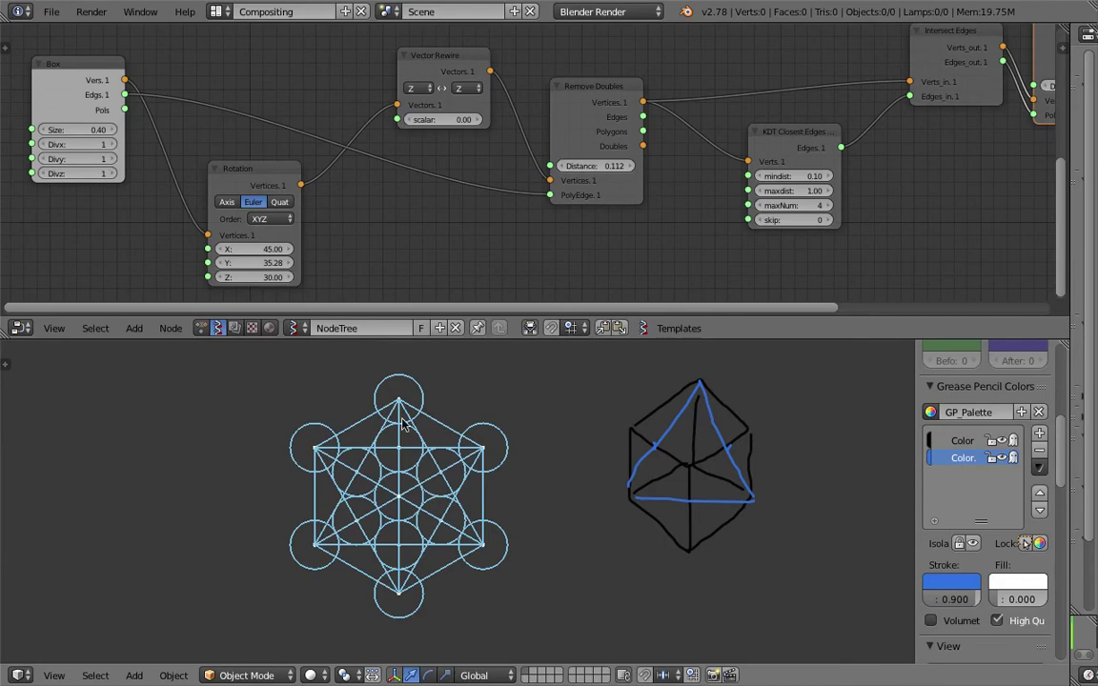
# Set the Box node's Divx, Divy and Divz all to 2.
pyautogui.moveTo(418, 192); pyautogui.dragTo(426, 198, button='middle')
pyautogui.moveTo(219, 151); pyautogui.dragTo(417, 178, button='middle')
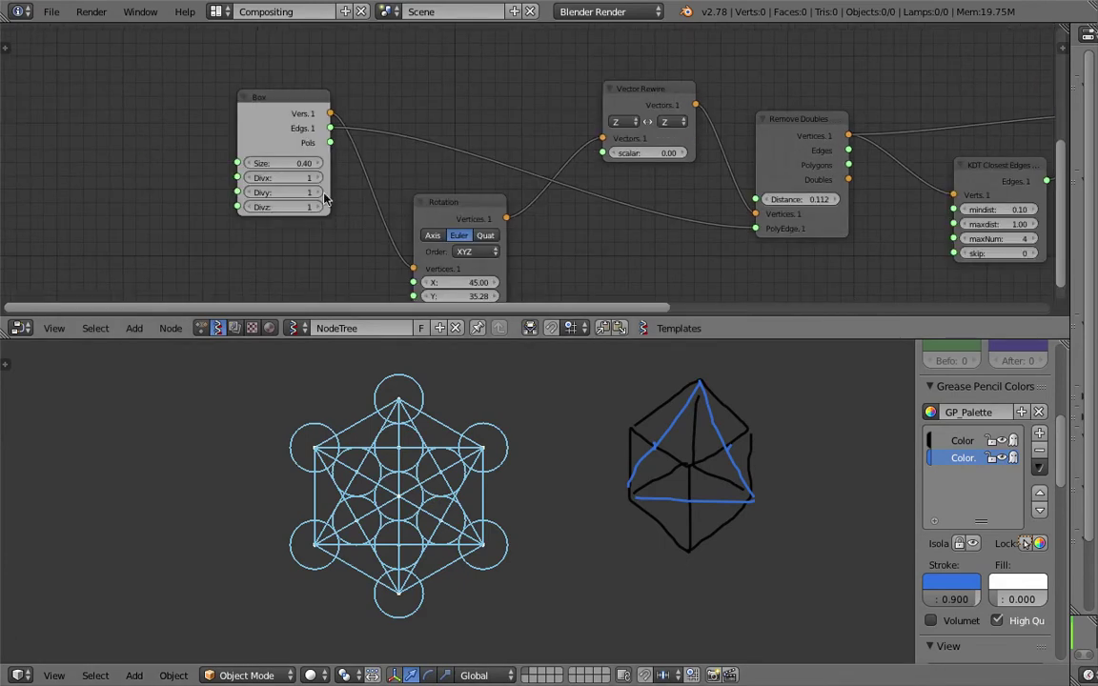
pyautogui.moveTo(301, 179); pyautogui.dragTo(314, 208)
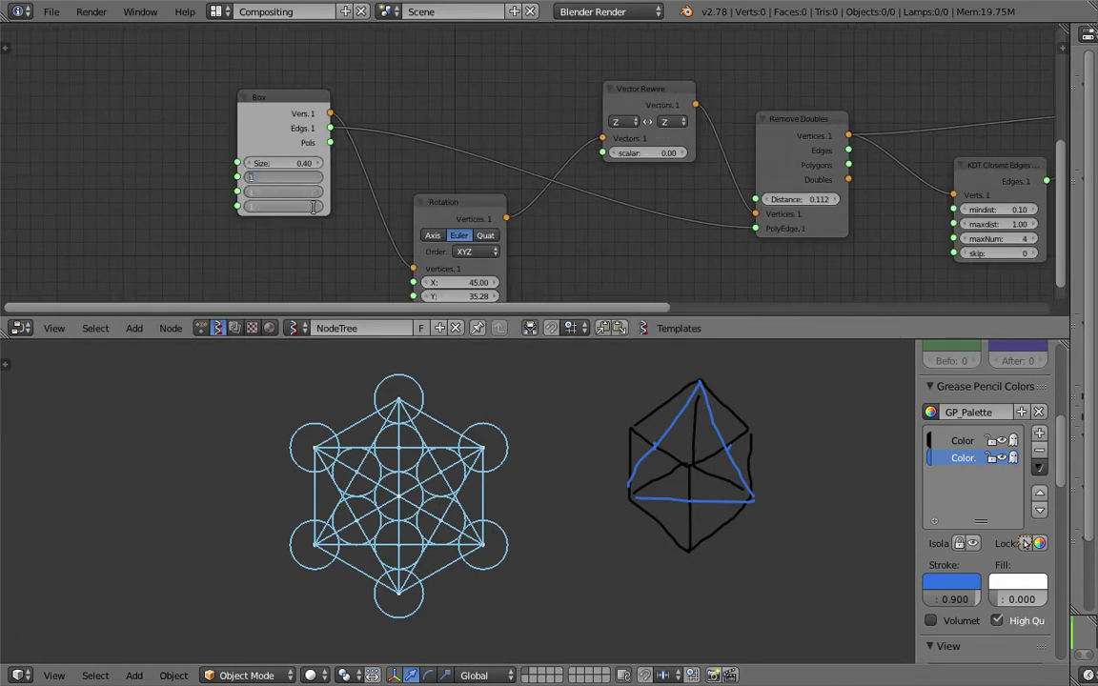
pyautogui.write('2')
pyautogui.press('Return')
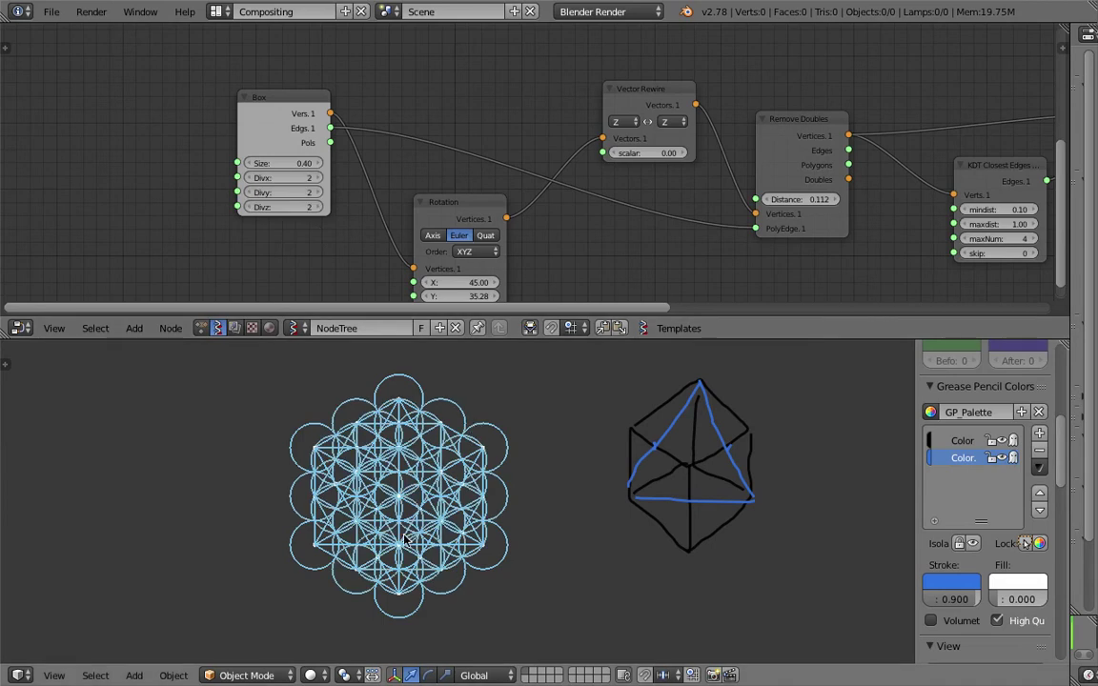
pyautogui.scroll(4, 404, 539)
pyautogui.scroll(-2, 404, 543)
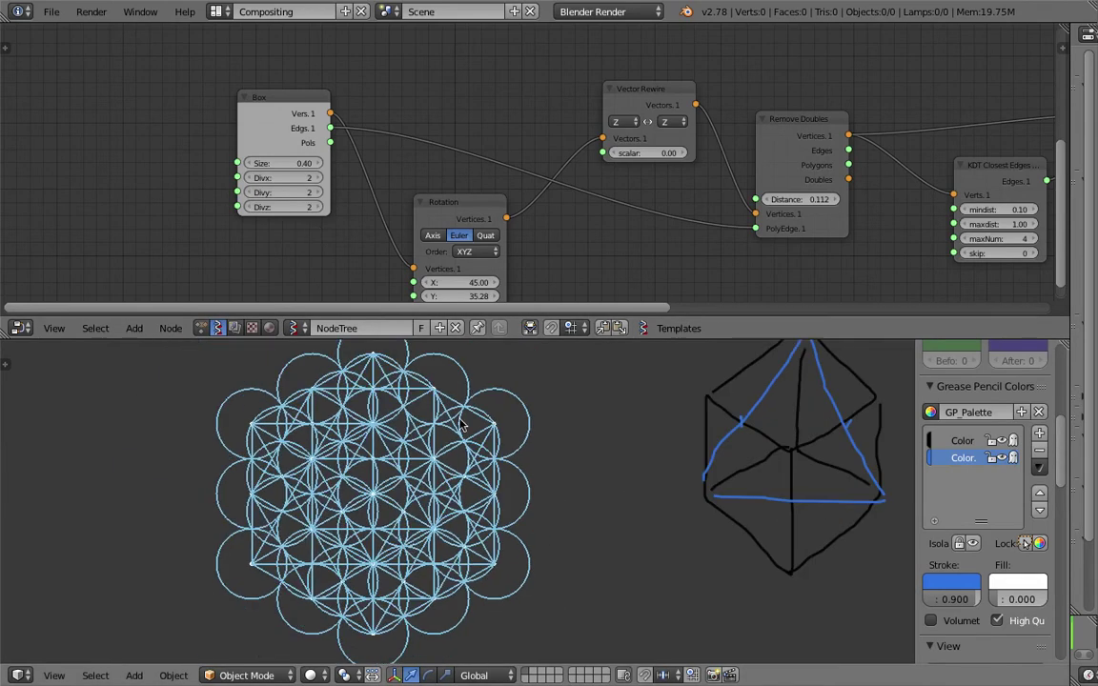
# Try a distance of 0.2 in the first Remove Doubles node, and lower the distance to 0.
pyautogui.scroll(-2, 561, 230)
pyautogui.click(749, 185)
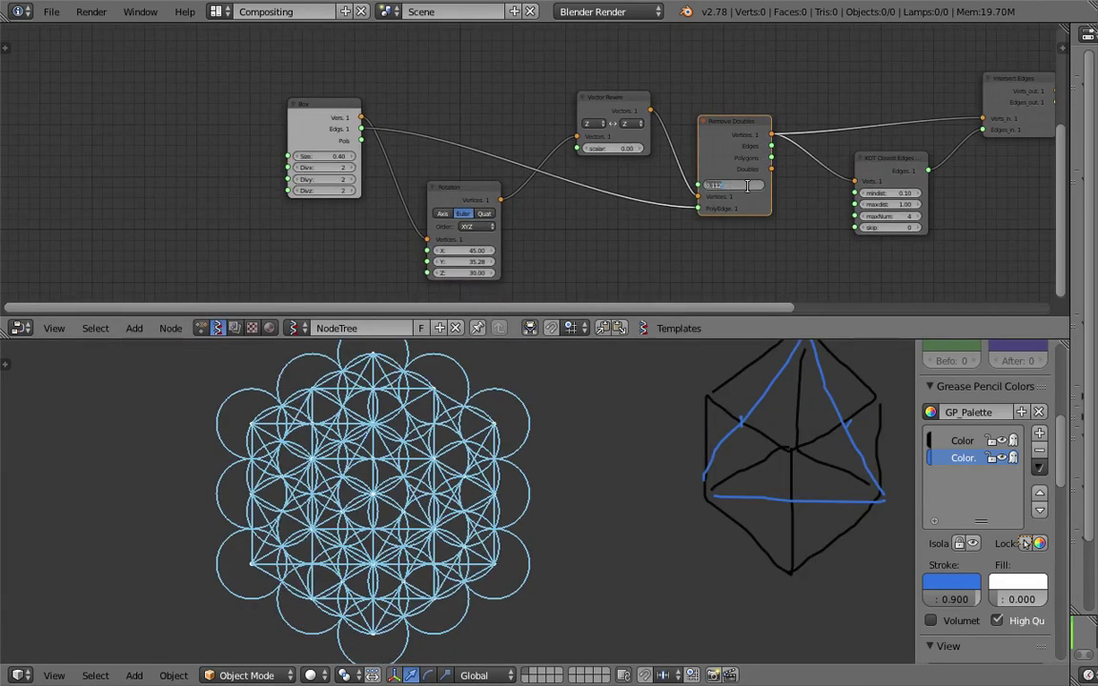
pyautogui.write('0.23')
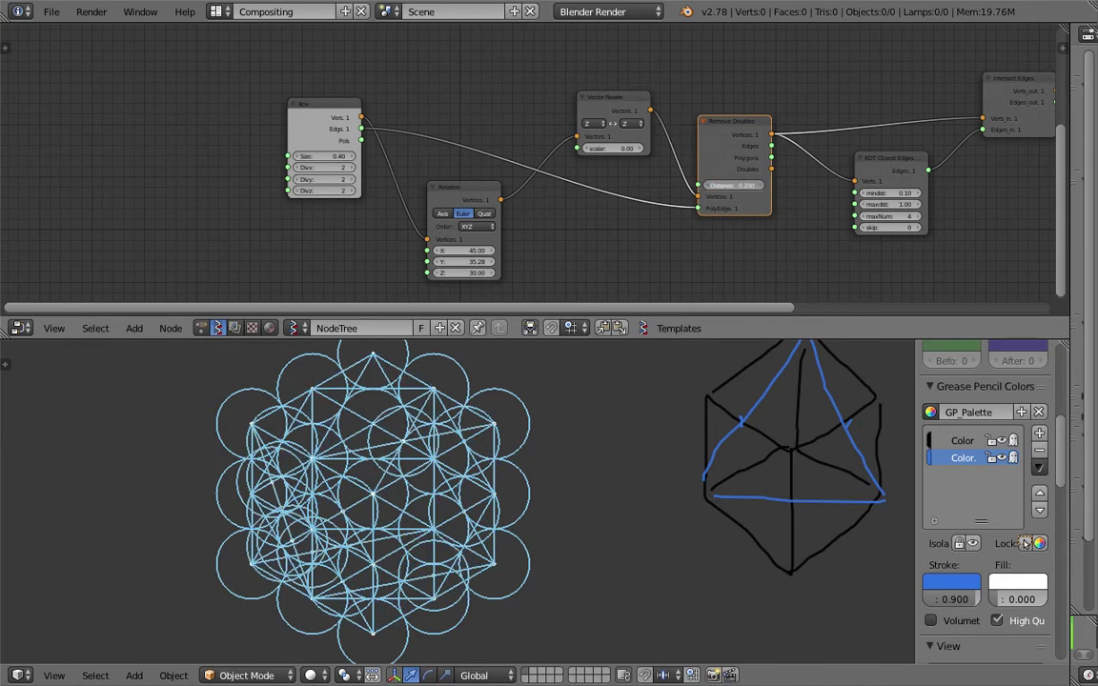
pyautogui.press('Return')
pyautogui.moveTo(734, 185); pyautogui.dragTo(694, 185)
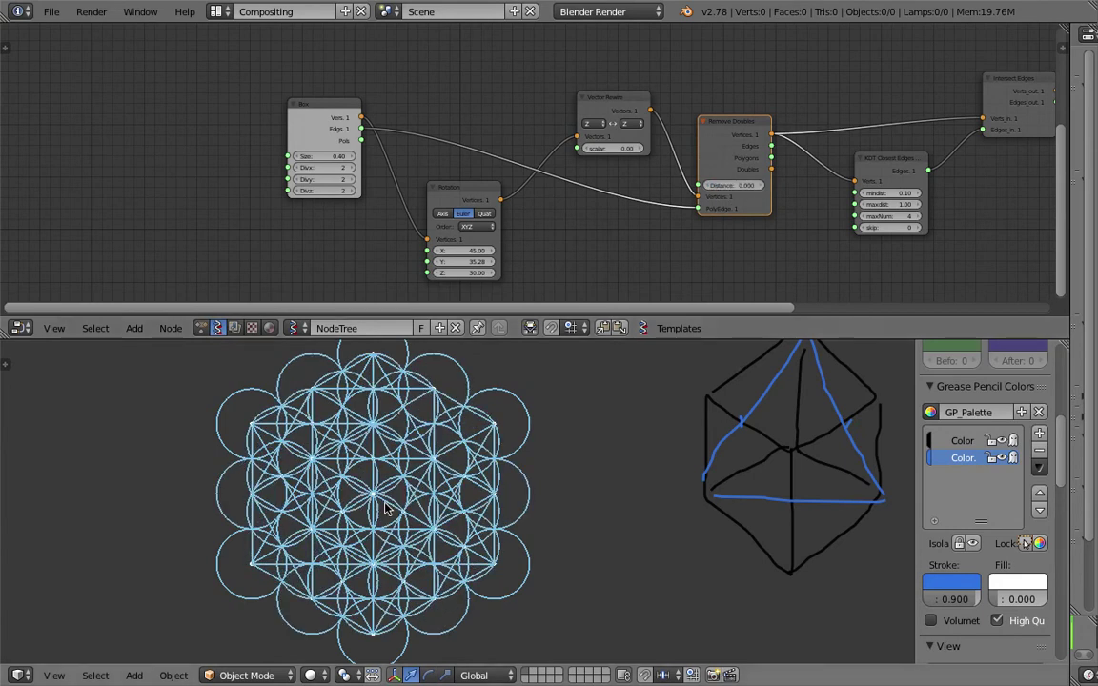
pyautogui.scroll(3, 381, 487)
pyautogui.scroll(-3, 382, 486)
# Set the Box node's Divx, Divy and Divz all to 3.
pyautogui.moveTo(948, 188); pyautogui.dragTo(727, 175, button='middle')
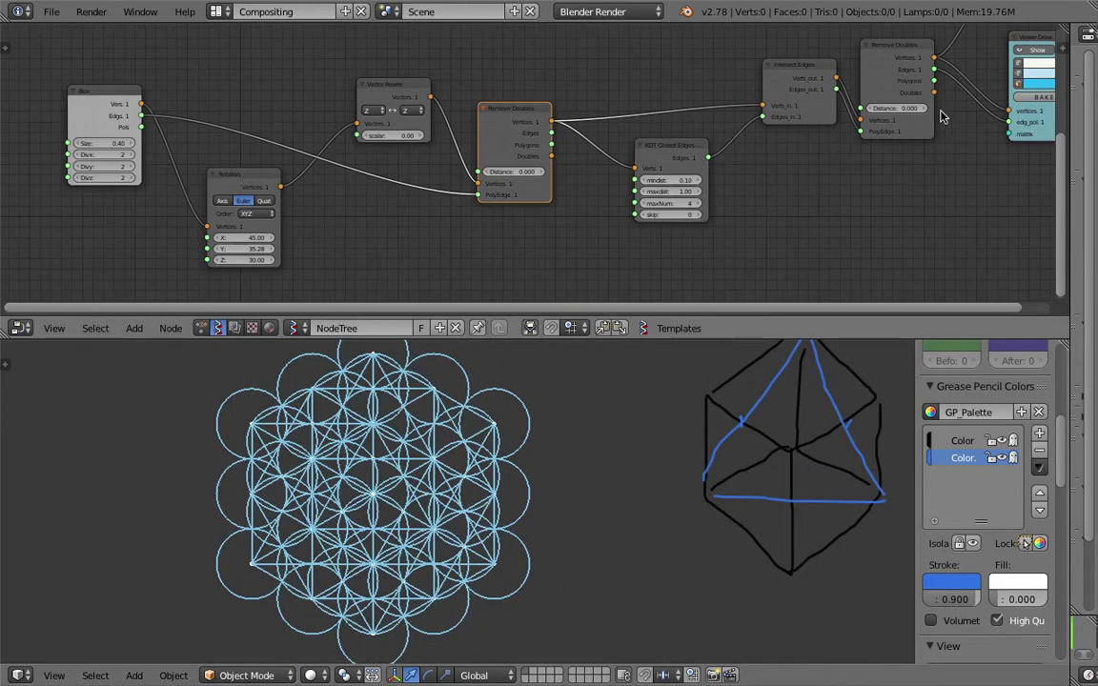
pyautogui.moveTo(779, 224); pyautogui.dragTo(913, 202, button='middle')
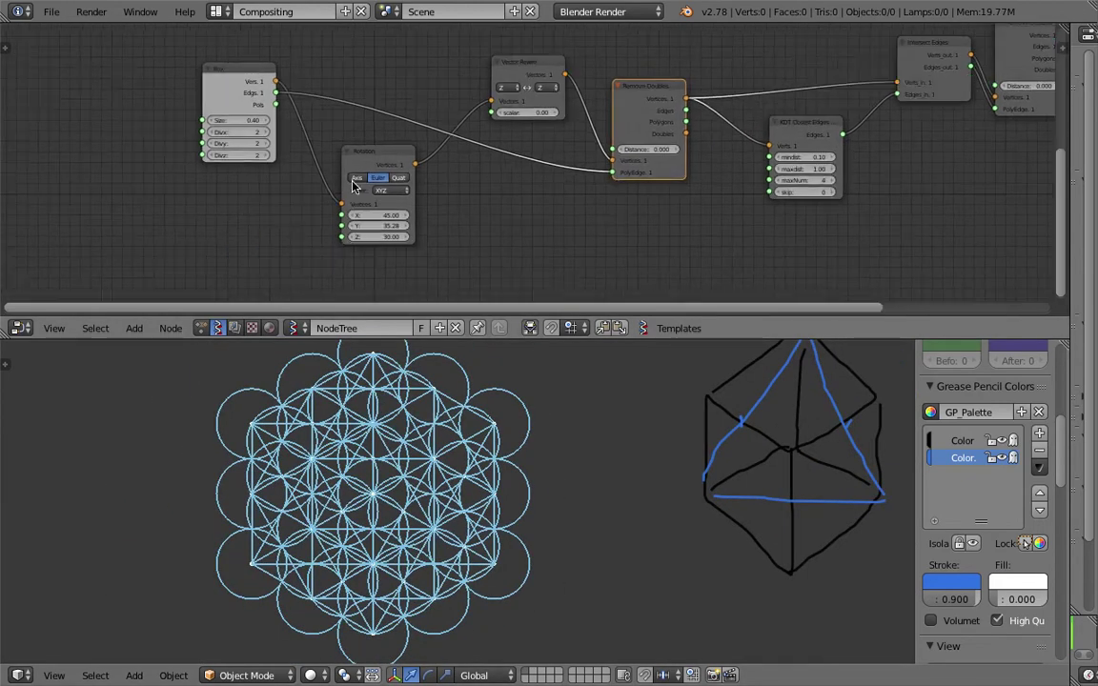
pyautogui.scroll(1, 353, 186)
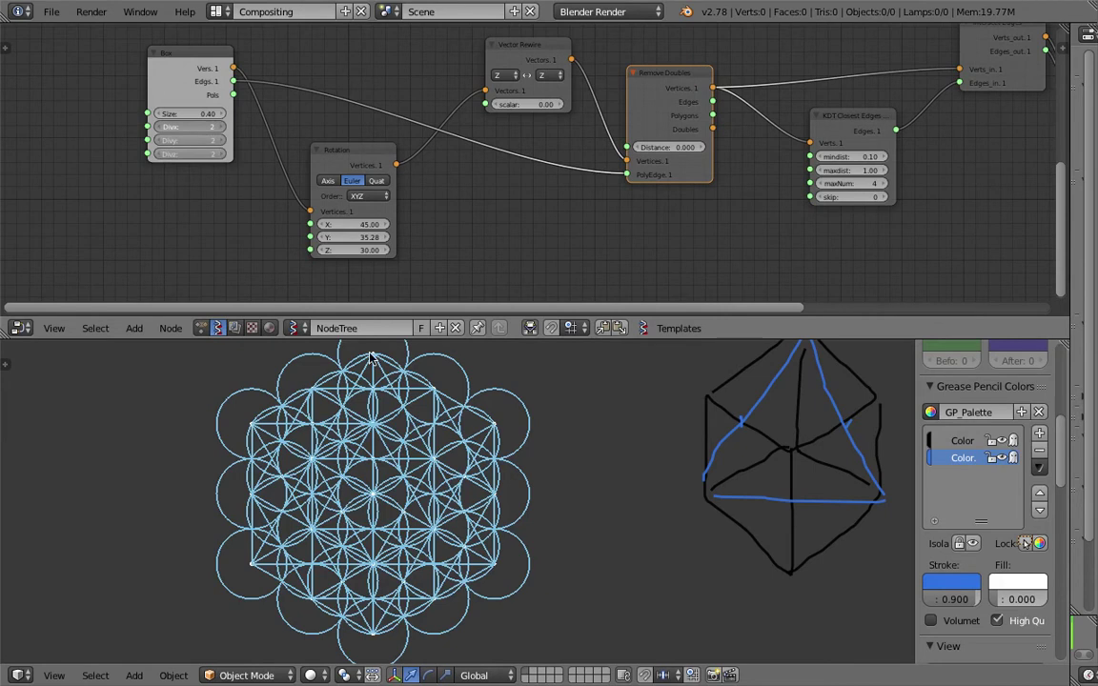
pyautogui.hotkey('ctrl', 'z')
pyautogui.moveTo(208, 128); pyautogui.dragTo(231, 150)
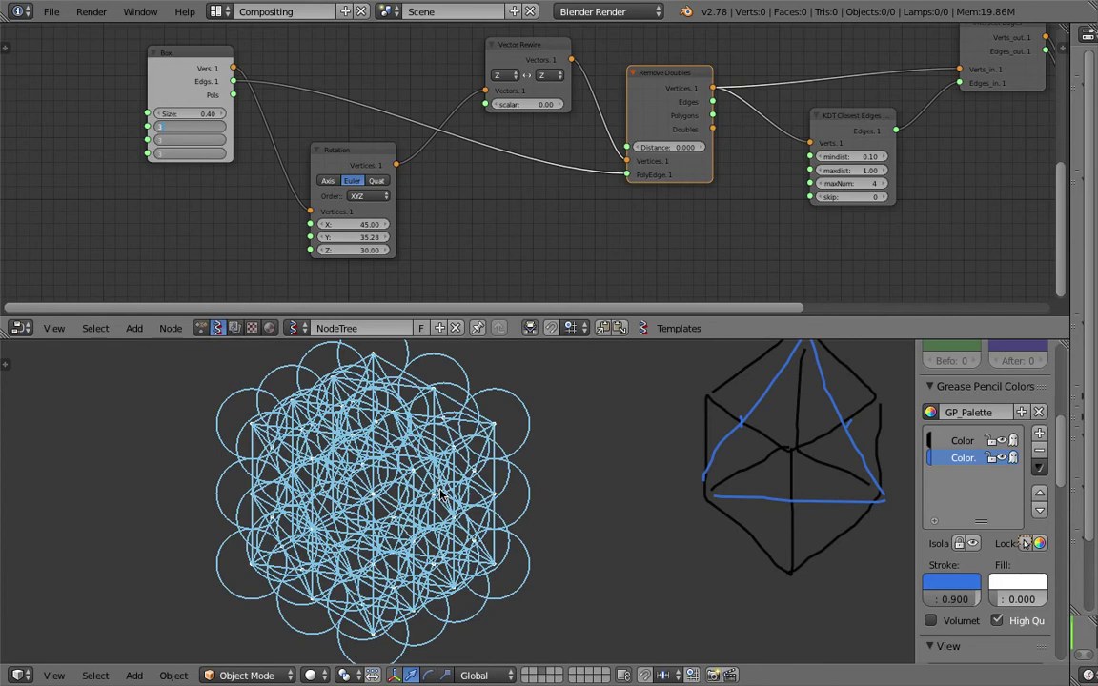
pyautogui.scroll(-1, 440, 495)
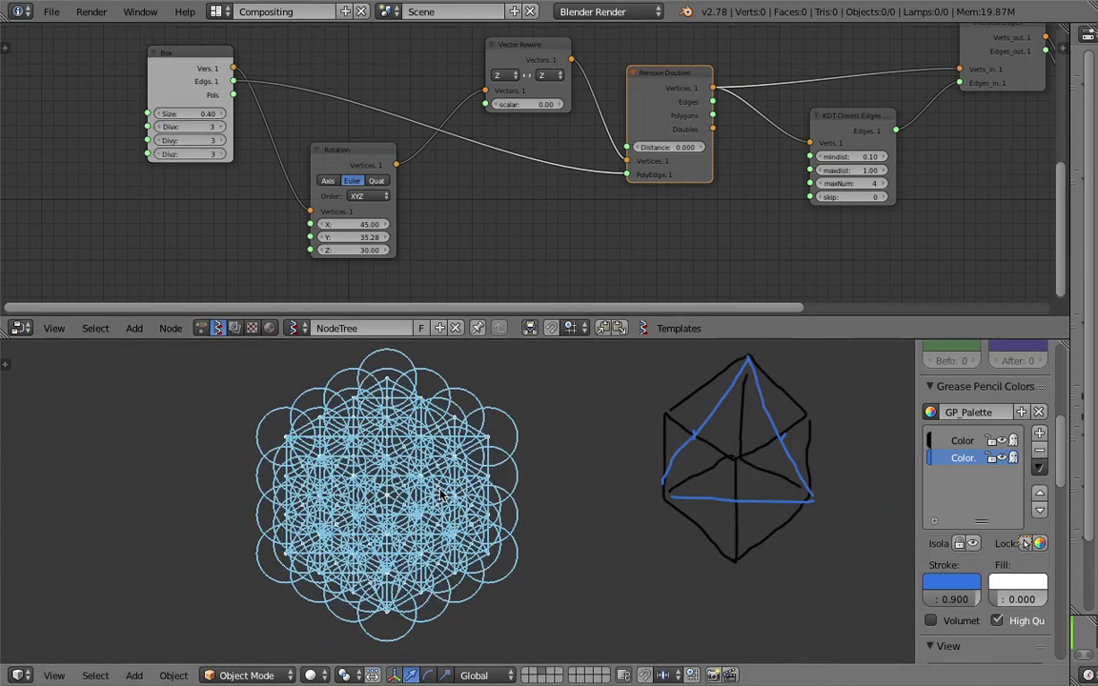
# Examine the dense circle pattern up close in a maximized 3D view, tilt it, and restore the split layout.
pyautogui.hotkey('ctrl', 'Up')
pyautogui.scroll(6, 417, 485)
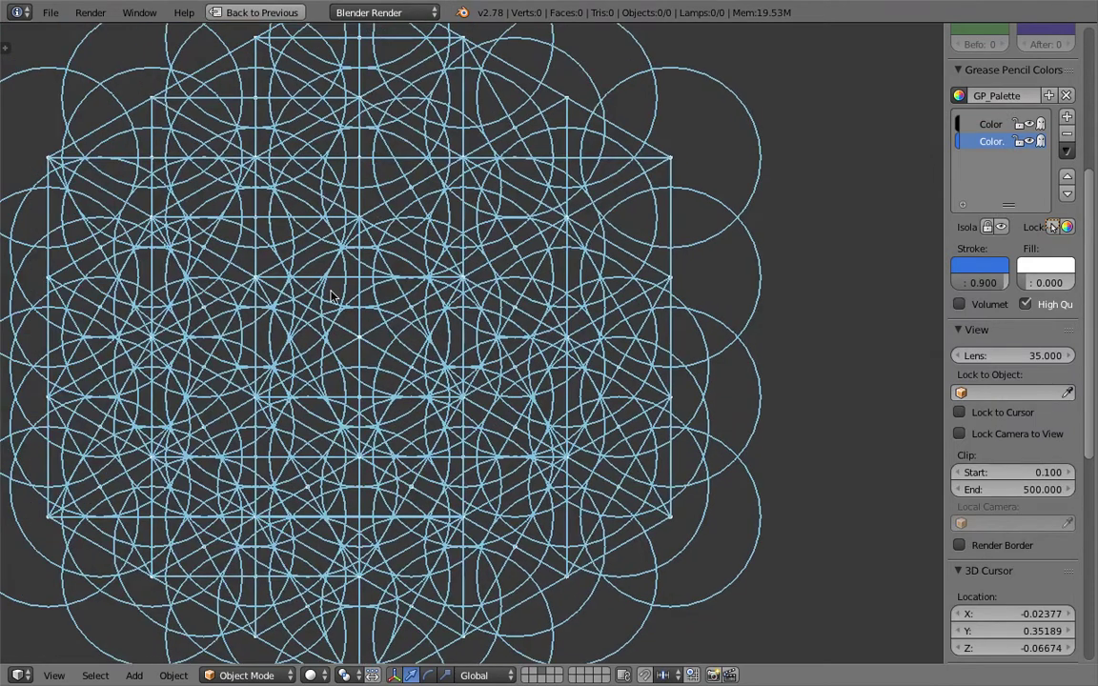
pyautogui.scroll(2, 325, 303)
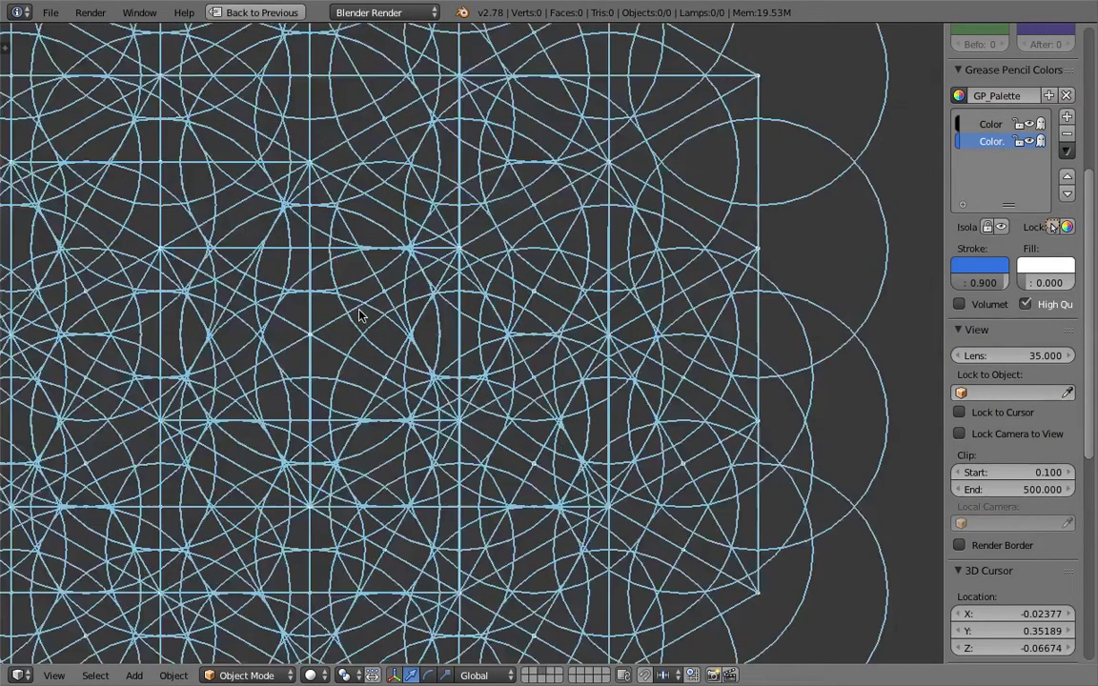
pyautogui.scroll(-4, 372, 191)
pyautogui.moveTo(493, 207)
pyautogui.mouseDown(button='middle')
pyautogui.moveTo(456, 311)
pyautogui.moveTo(665, 334)
pyautogui.moveTo(605, 278)
pyautogui.moveTo(270, 64)
pyautogui.mouseUp(button='middle')
pyautogui.click(262, 15)
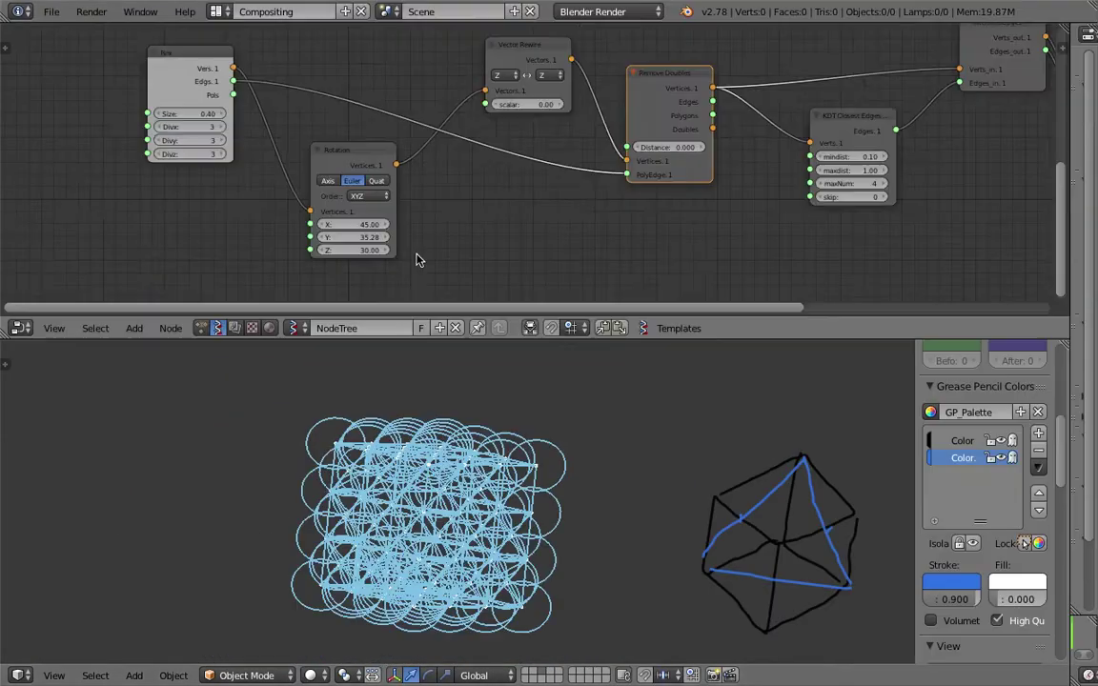
# Set the Vector Rewire node's source component back to Scalar and look at the flattened pattern from the top view.
pyautogui.scroll(-2, 473, 189)
pyautogui.click(471, 80)
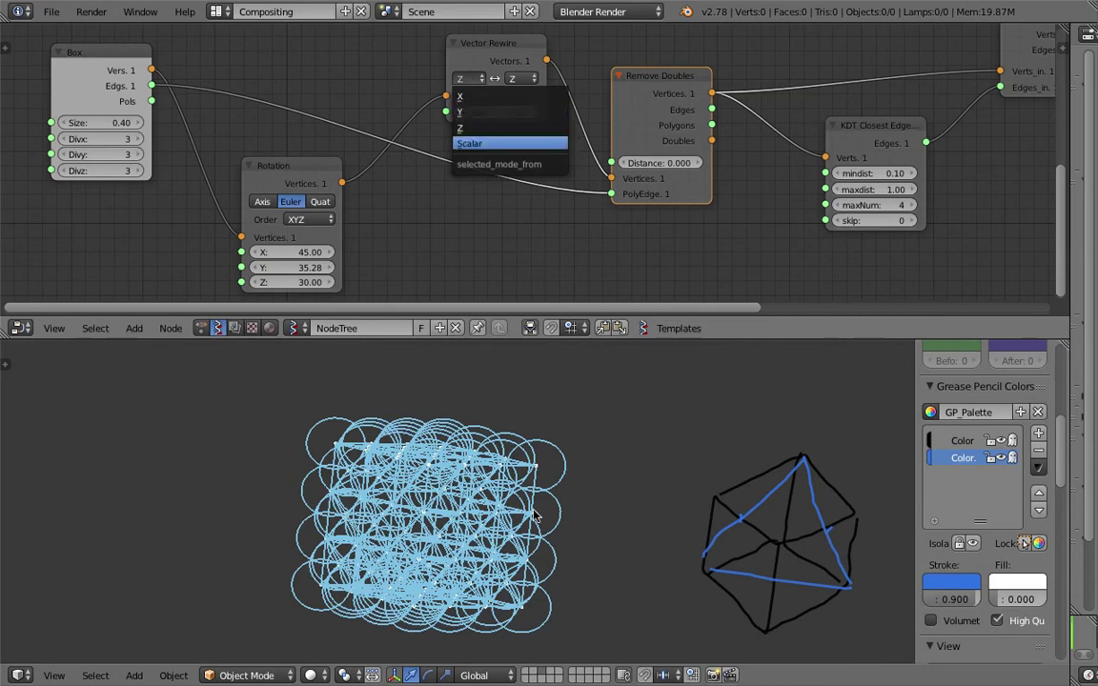
pyautogui.press('Return')
pyautogui.scroll(5, 381, 552)
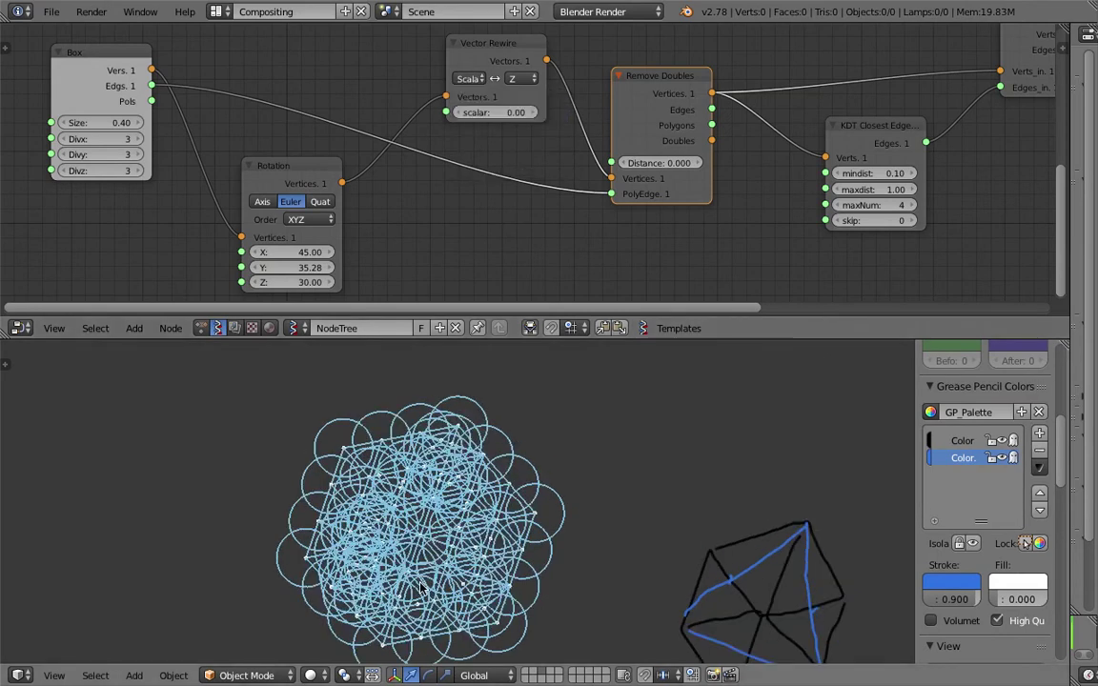
pyautogui.click(55, 675)
pyautogui.click(67, 595)
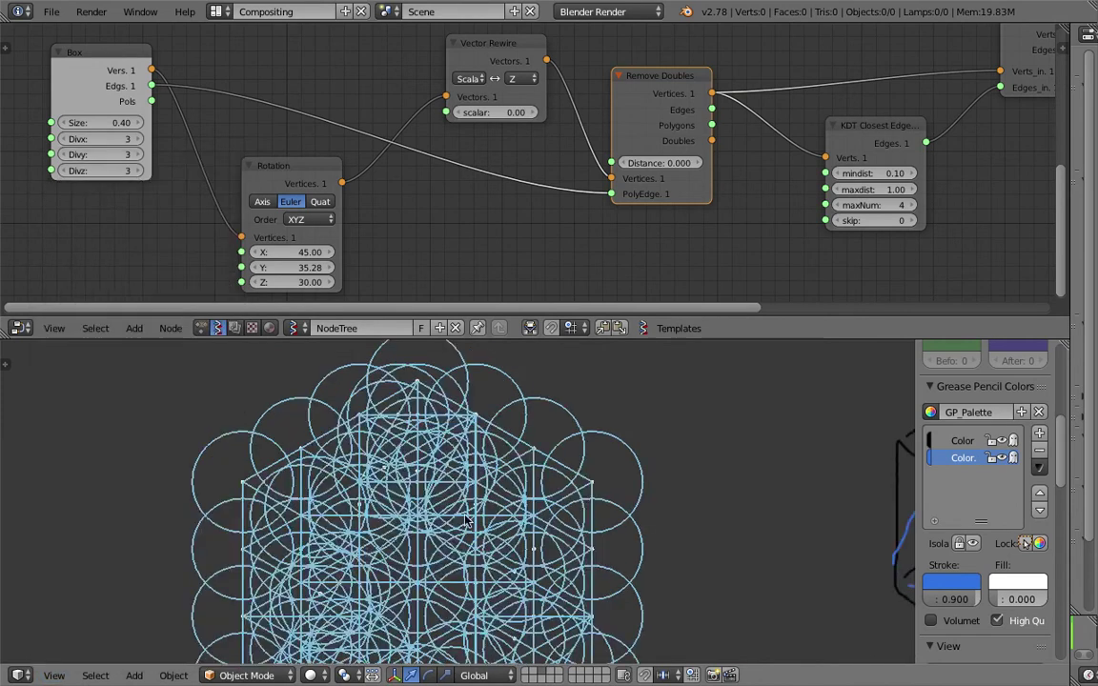
pyautogui.scroll(-4, 437, 460)
# Try a Box node size of 0.6, raise it to 0.8, and inspect the enlarged pattern at an angle.
pyautogui.scroll(-1, 245, 155)
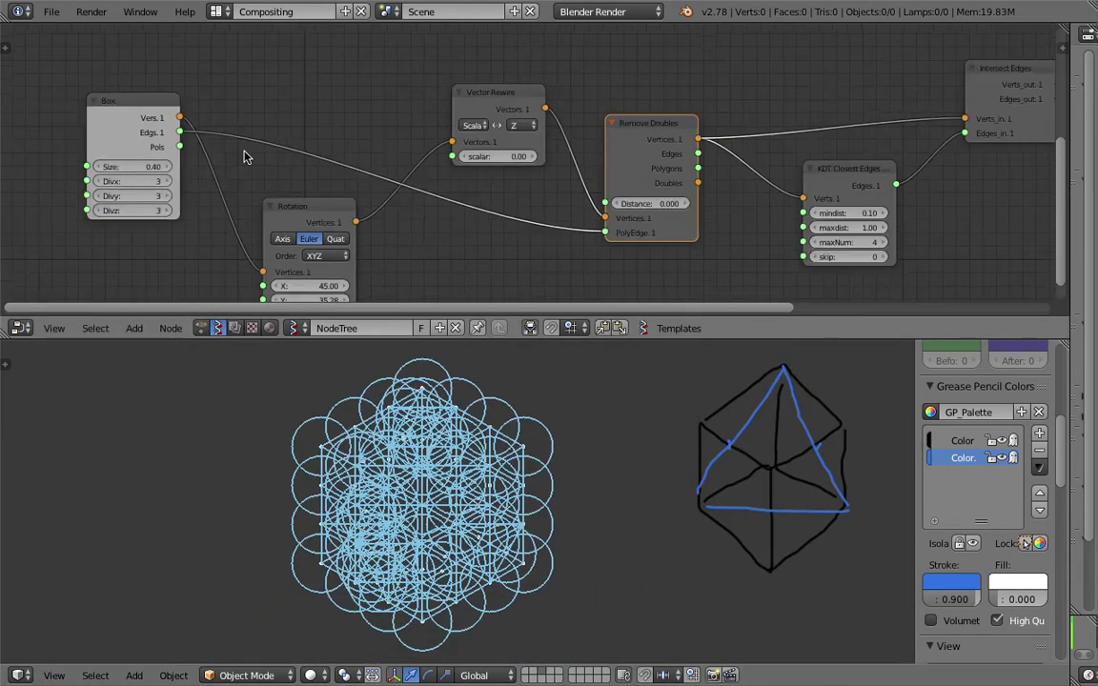
pyautogui.click(141, 166)
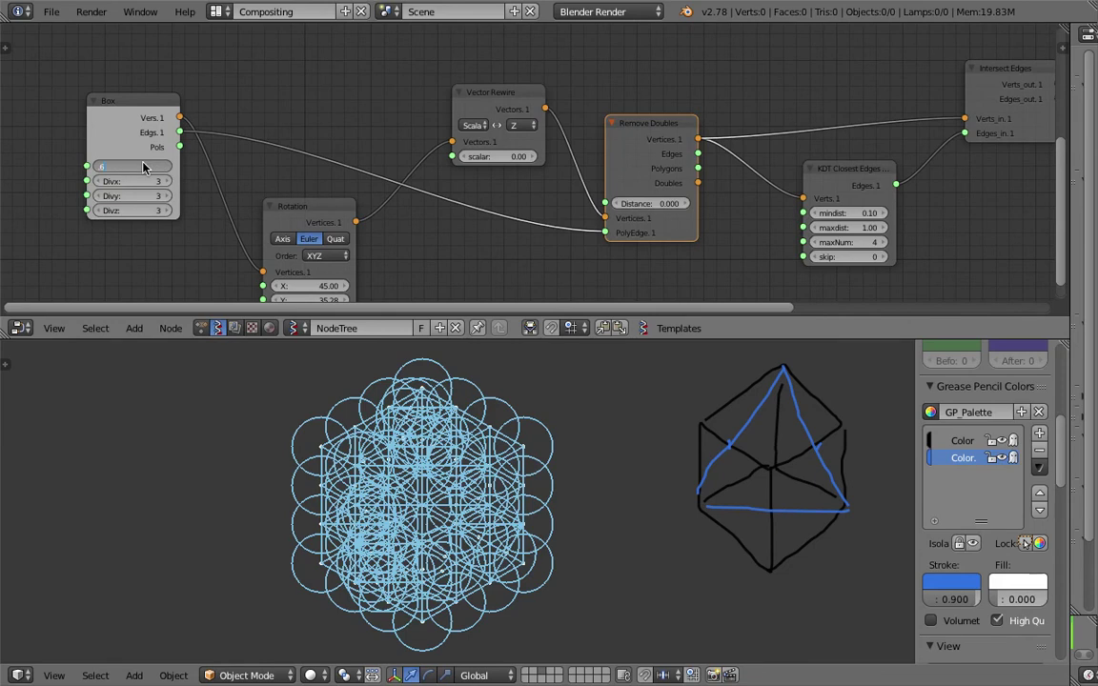
pyautogui.write('6')
pyautogui.press('Return')
pyautogui.click(141, 166)
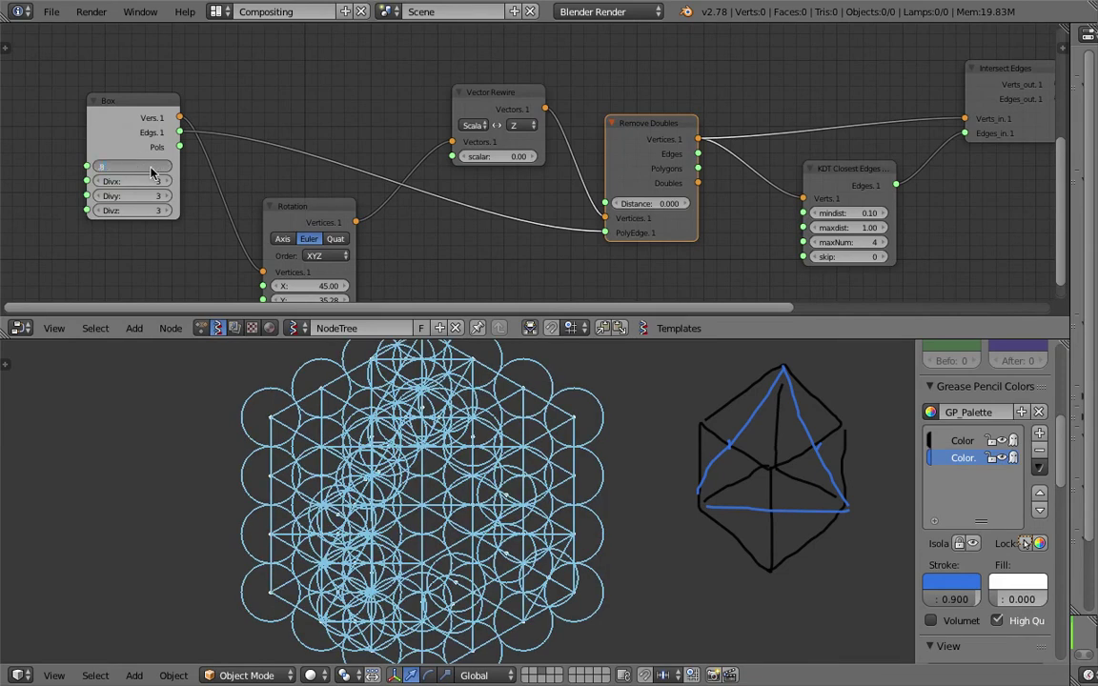
pyautogui.write('.8')
pyautogui.press('Return')
pyautogui.scroll(-4, 587, 498)
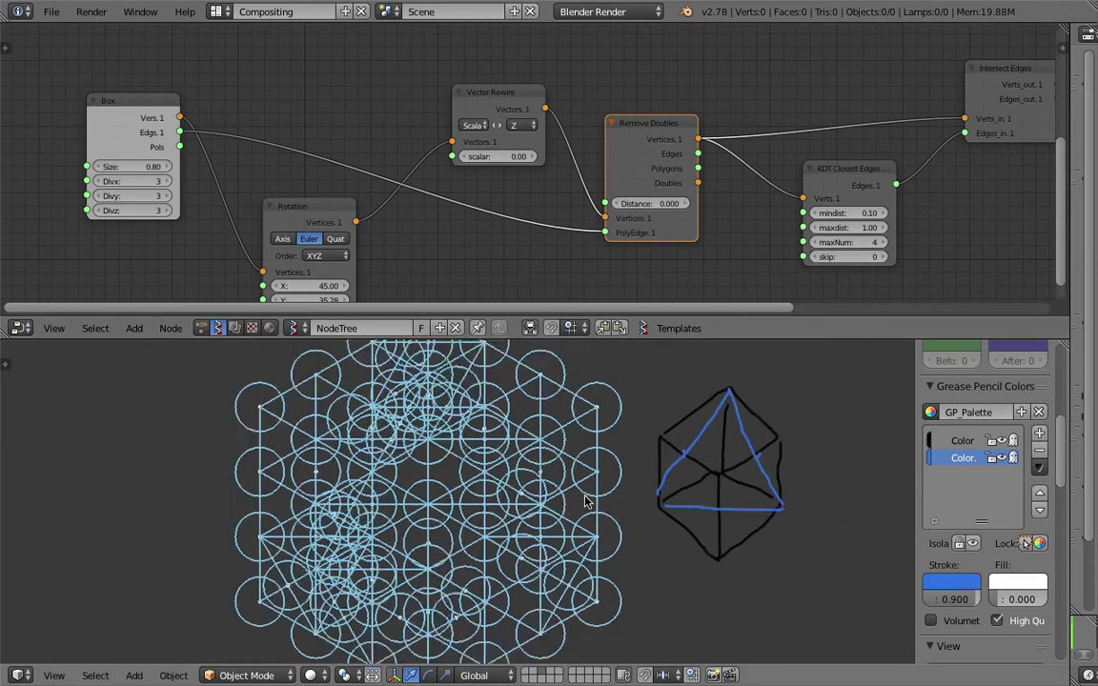
pyautogui.moveTo(531, 491); pyautogui.dragTo(375, 468, button='middle')
pyautogui.scroll(3, 410, 505)
pyautogui.moveTo(410, 505); pyautogui.dragTo(448, 495, button='middle')
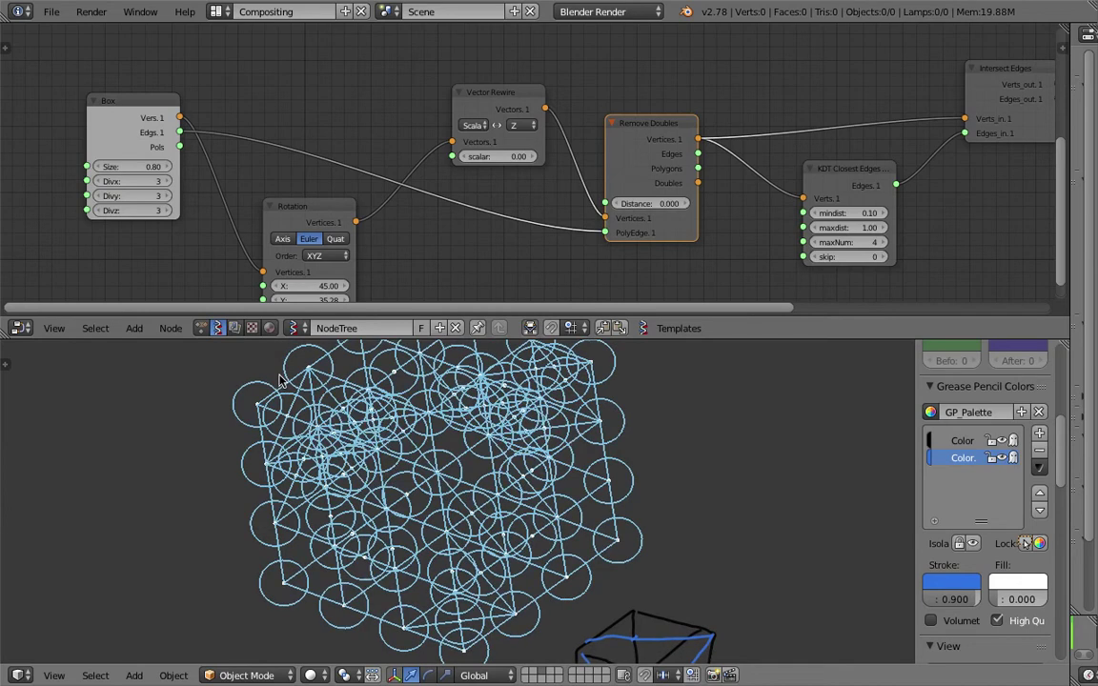
# Open the recent file metatrons_two_001.blend.
pyautogui.click(51, 12)
pyautogui.moveTo(136, 68)
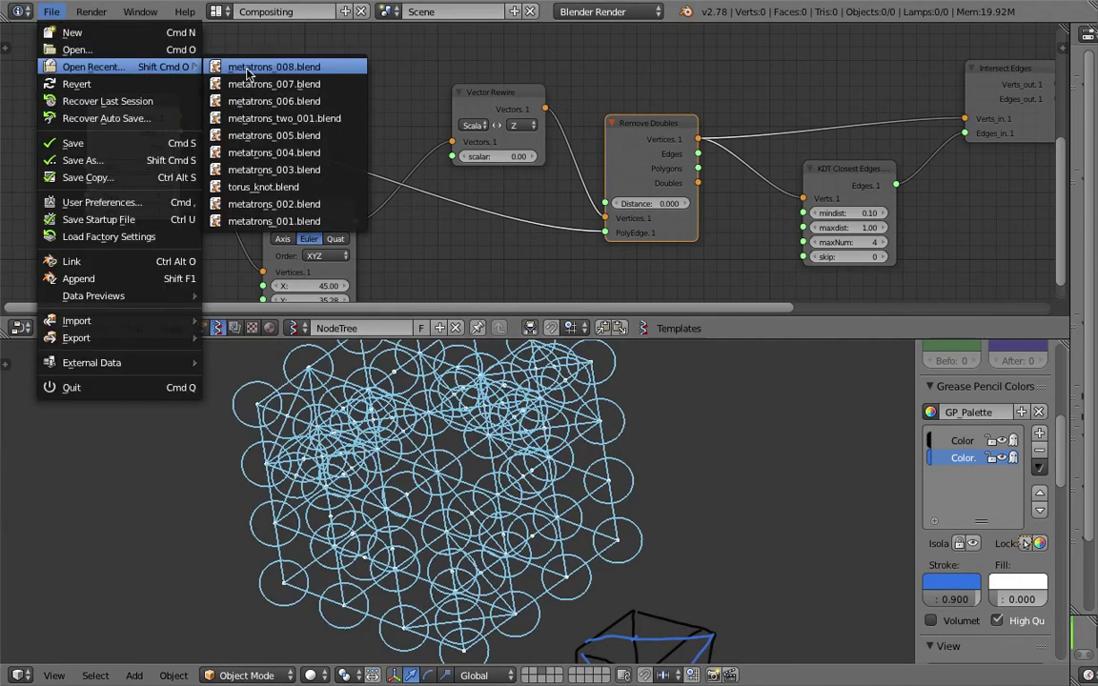
pyautogui.click(331, 118)
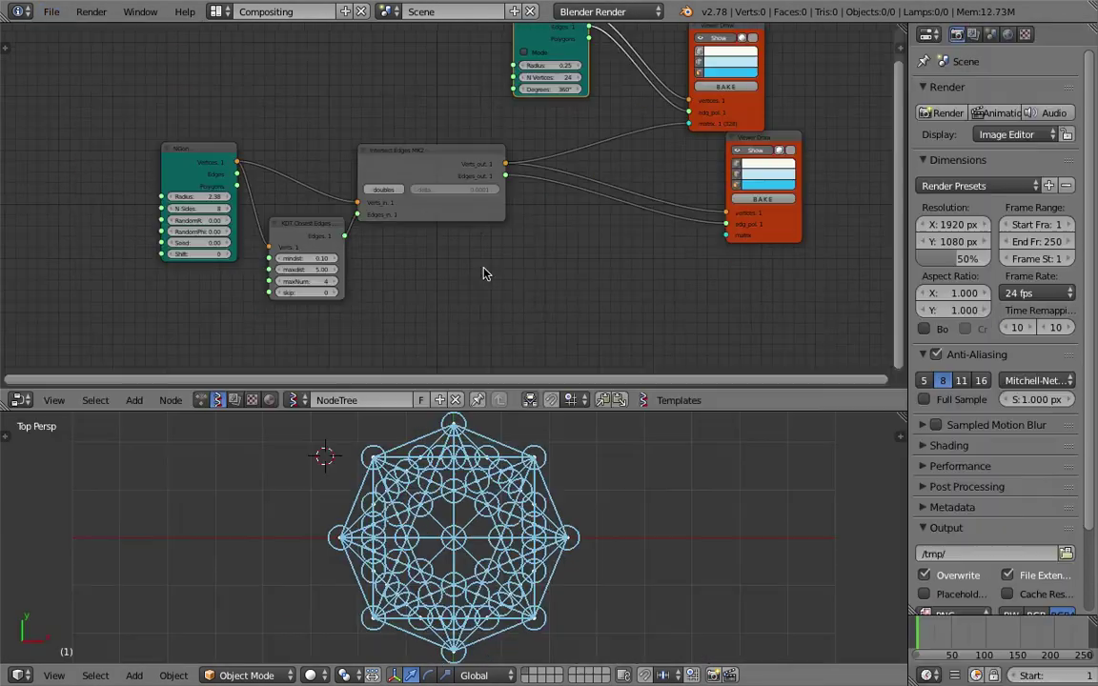
# Save the file under the incremented name metatrons_two_002.blend.
pyautogui.click(52, 11)
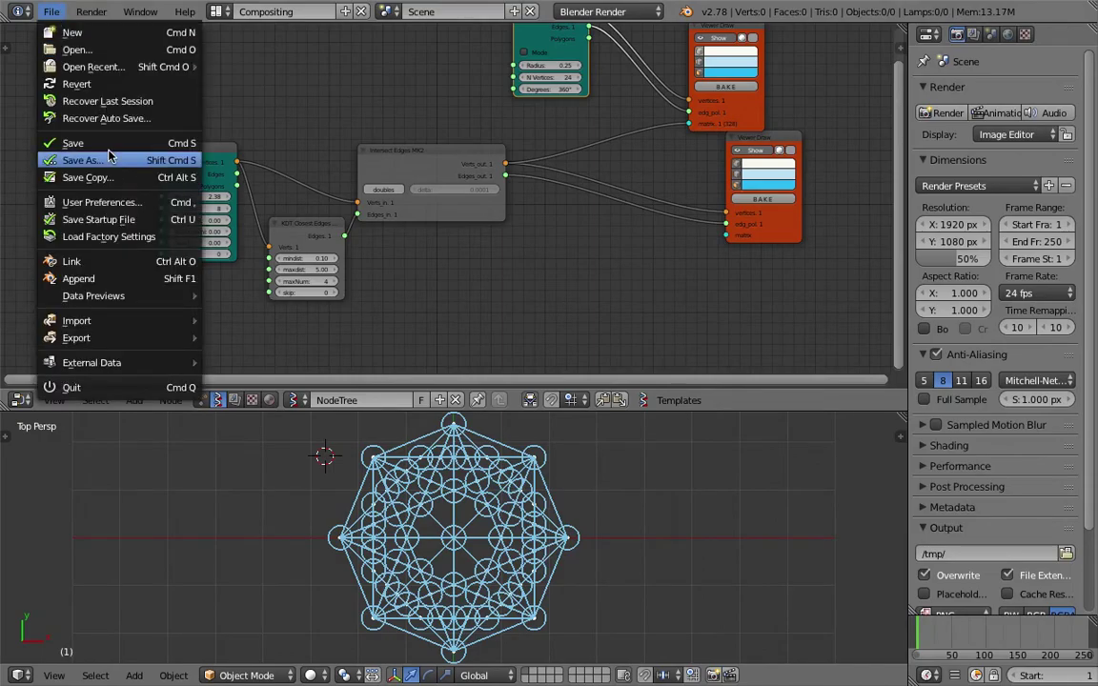
pyautogui.click(95, 158)
pyautogui.click(975, 77)
pyautogui.press('Return')
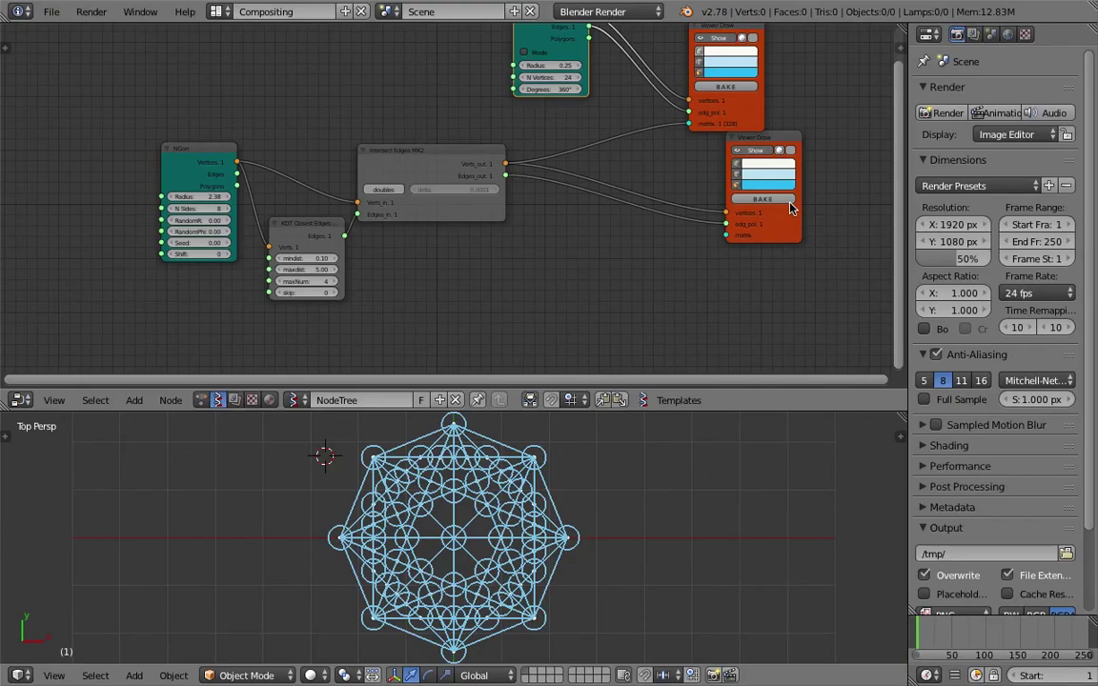
# Enlarge the 3D view, separate the two Viewer Draw nodes, and place a duplicate Viewer Draw below the Intersect Edges node.
pyautogui.moveTo(632, 412); pyautogui.dragTo(633, 361)
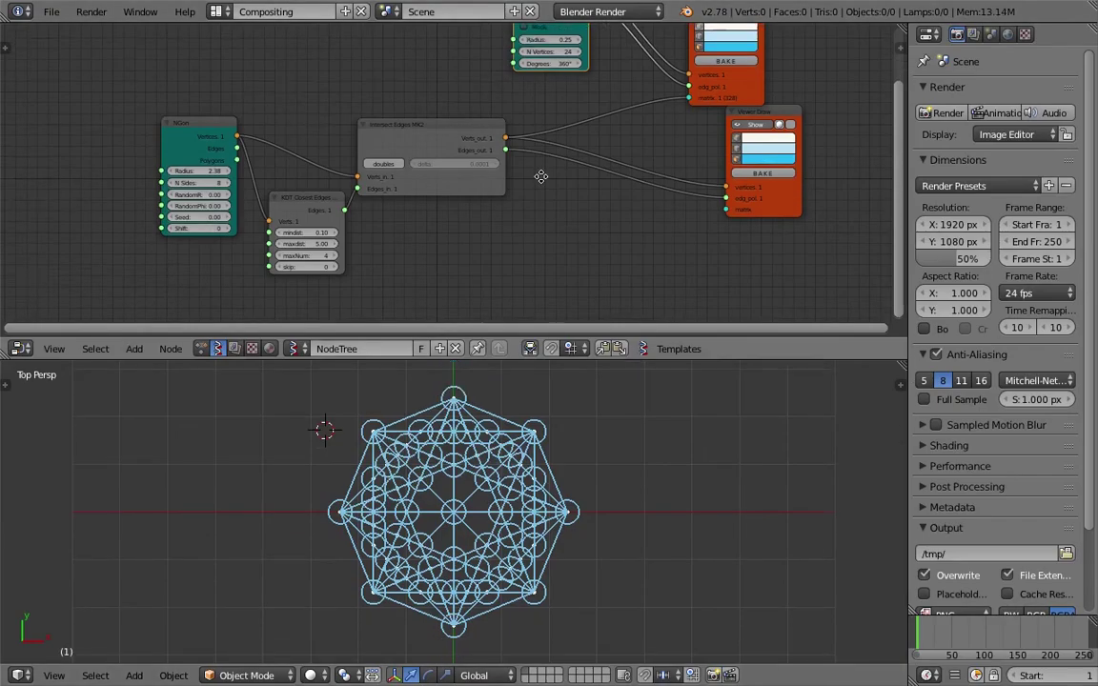
pyautogui.moveTo(493, 197); pyautogui.dragTo(495, 206, button='middle')
pyautogui.moveTo(373, 187); pyautogui.dragTo(413, 173, button='middle')
pyautogui.scroll(-2, 413, 178)
pyautogui.moveTo(499, 201); pyautogui.dragTo(462, 214, button='middle')
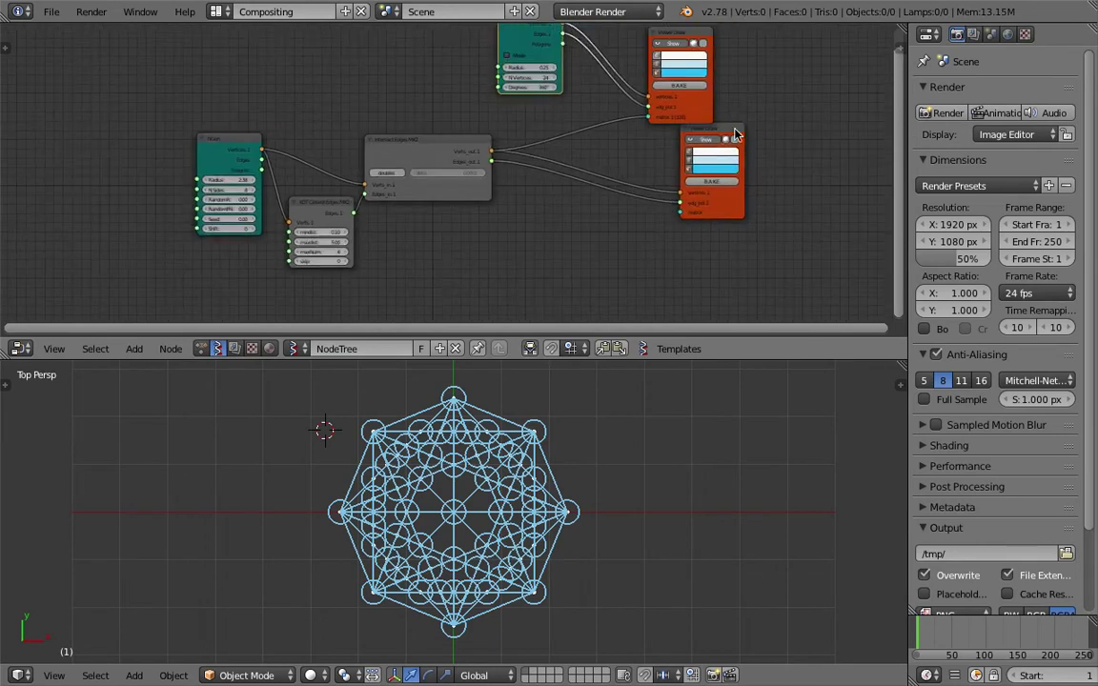
pyautogui.moveTo(735, 134); pyautogui.dragTo(691, 166)
pyautogui.hotkey('shift', 'd')
pyautogui.click(449, 208)
pyautogui.scroll(2, 429, 229)
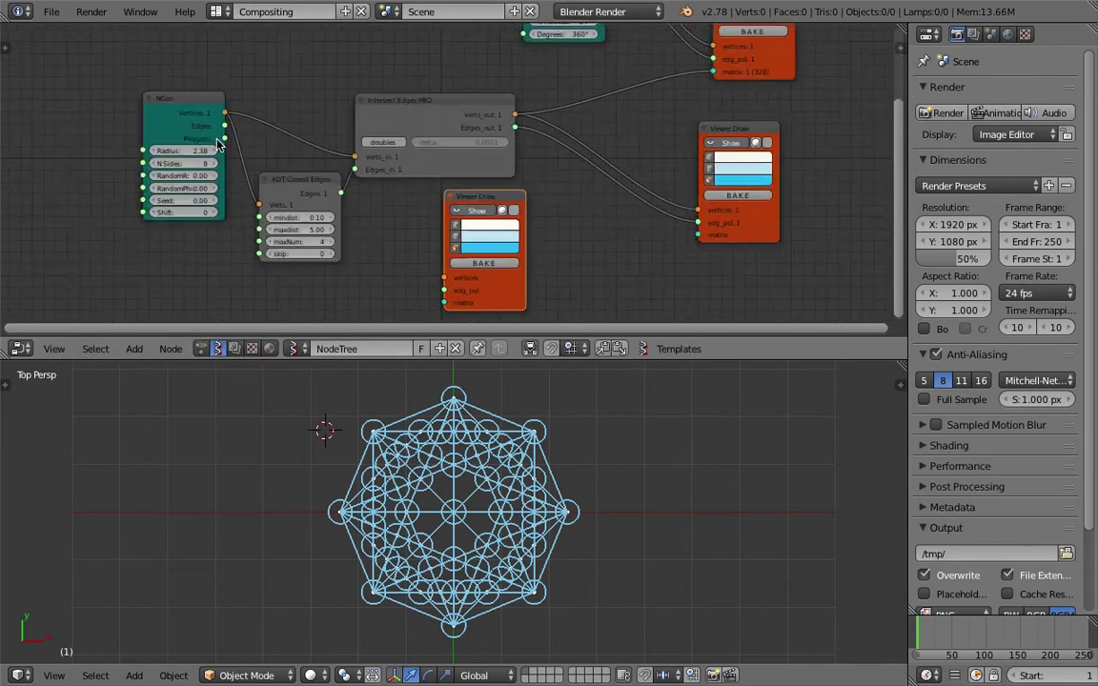
# Move the NGon node aside and link its Vertices and Edges outputs to the duplicated Viewer Draw node.
pyautogui.moveTo(140, 93); pyautogui.dragTo(95, 81)
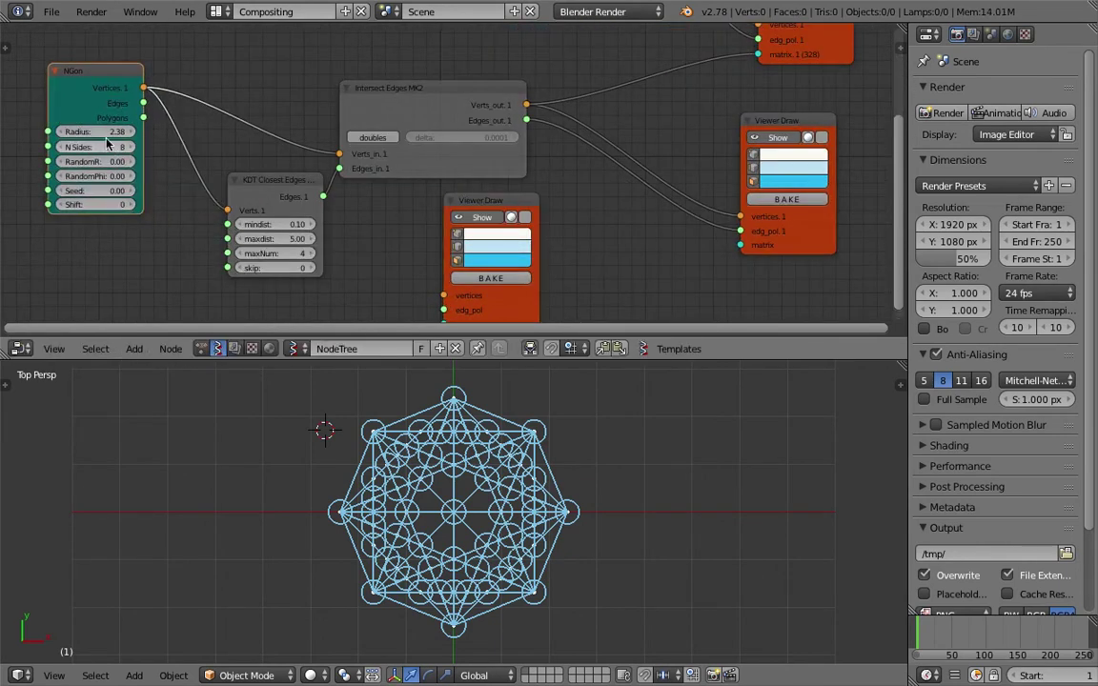
pyautogui.doubleClick(112, 133)
pyautogui.click(214, 133)
pyautogui.moveTo(168, 122); pyautogui.dragTo(184, 111, button='middle')
pyautogui.moveTo(160, 78)
pyautogui.mouseDown()
pyautogui.moveTo(368, 235)
pyautogui.moveTo(460, 285)
pyautogui.mouseUp()
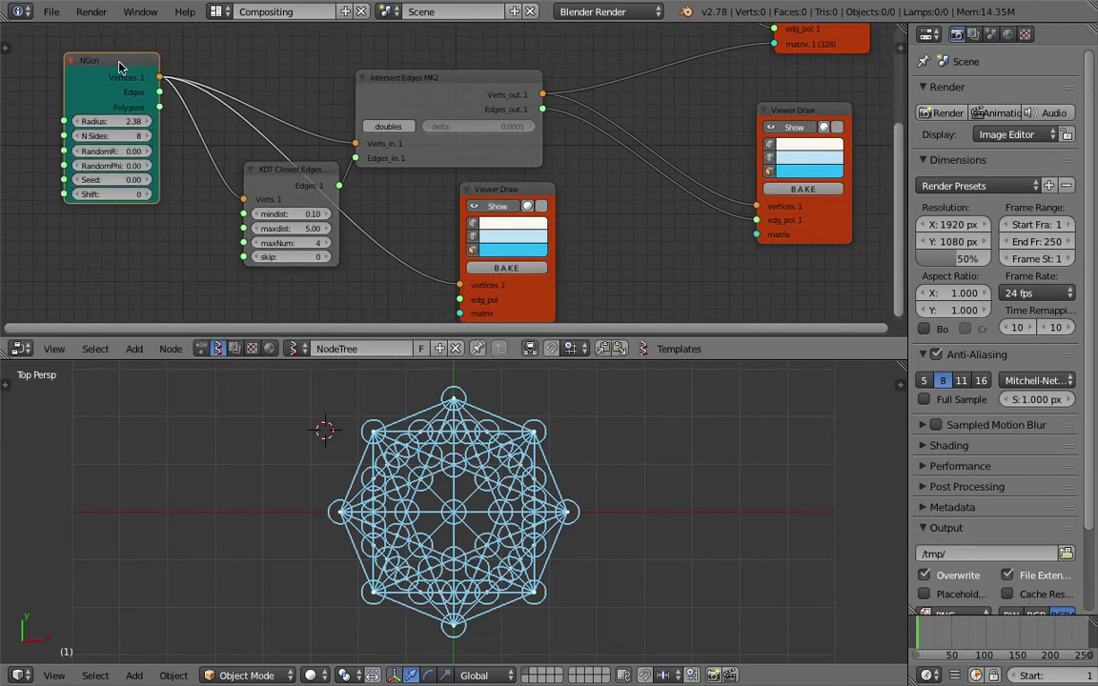
pyautogui.moveTo(159, 91); pyautogui.dragTo(460, 299)
# Hide the output of the Viewer Draw nodes for the intersected edges and the circles, leaving only the NGon viewer on.
pyautogui.scroll(-1, 664, 220)
pyautogui.moveTo(665, 221); pyautogui.dragTo(571, 272, button='middle')
pyautogui.click(638, 186)
pyautogui.moveTo(670, 175); pyautogui.dragTo(692, 162)
pyautogui.moveTo(692, 162); pyautogui.dragTo(678, 208, button='middle')
pyautogui.click(633, 67)
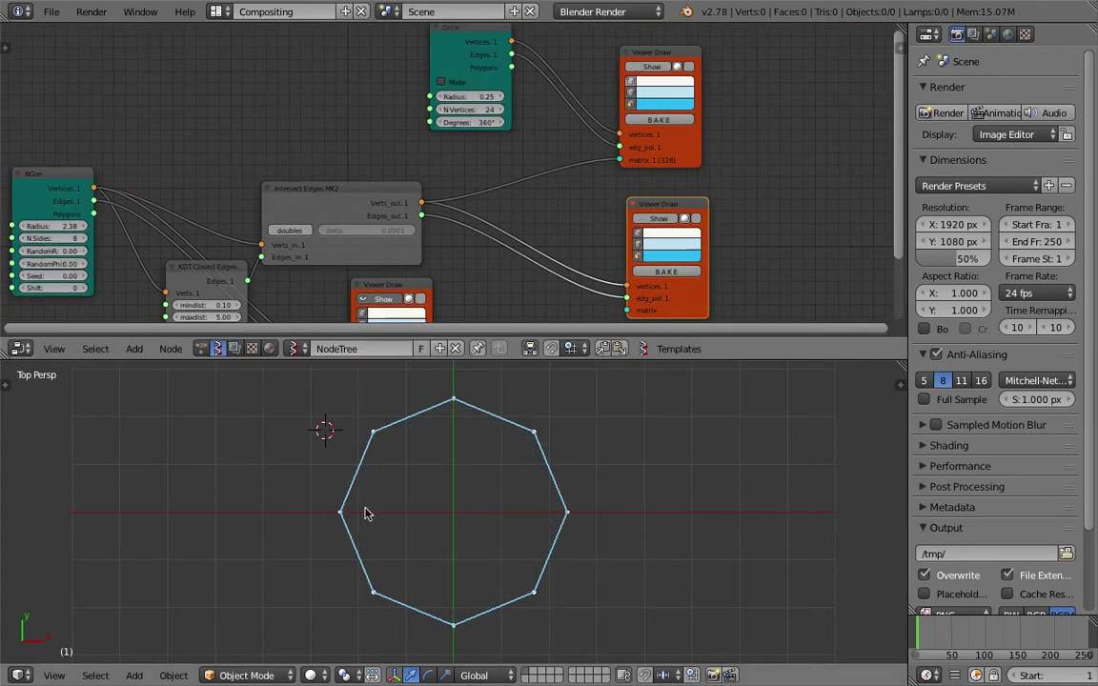
# Rearrange the KDT Closest Edges and NGon nodes so their links are easier to read.
pyautogui.moveTo(258, 220); pyautogui.dragTo(325, 162, button='middle')
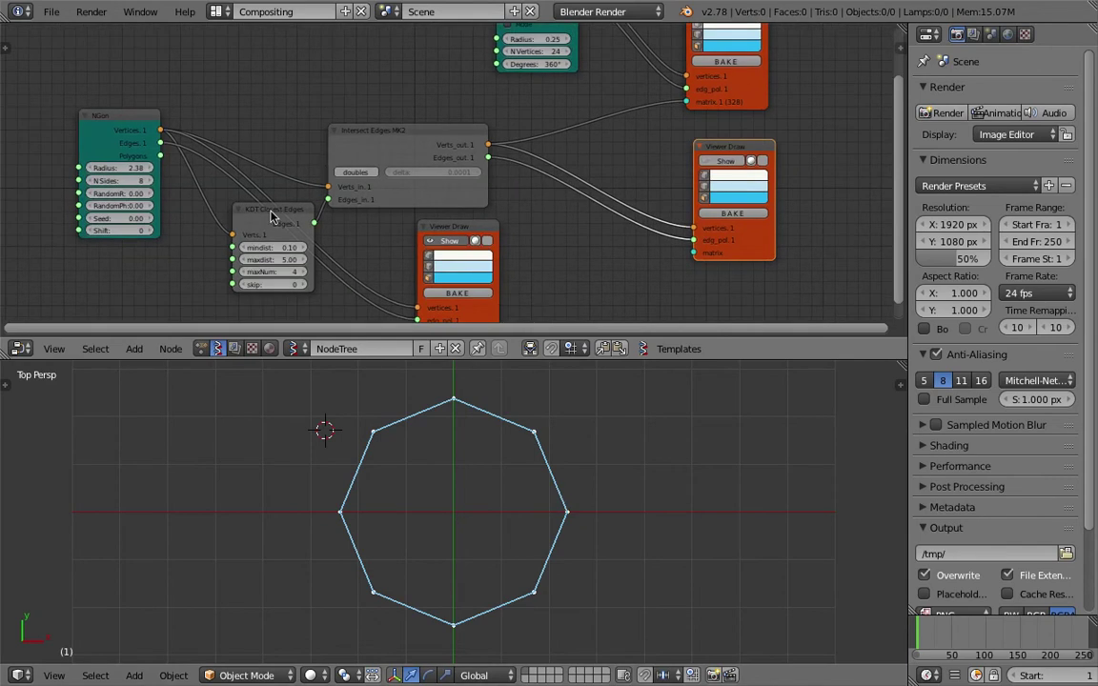
pyautogui.moveTo(270, 210); pyautogui.dragTo(231, 212)
pyautogui.moveTo(248, 218); pyautogui.dragTo(311, 174, button='middle')
pyautogui.scroll(1, 311, 173)
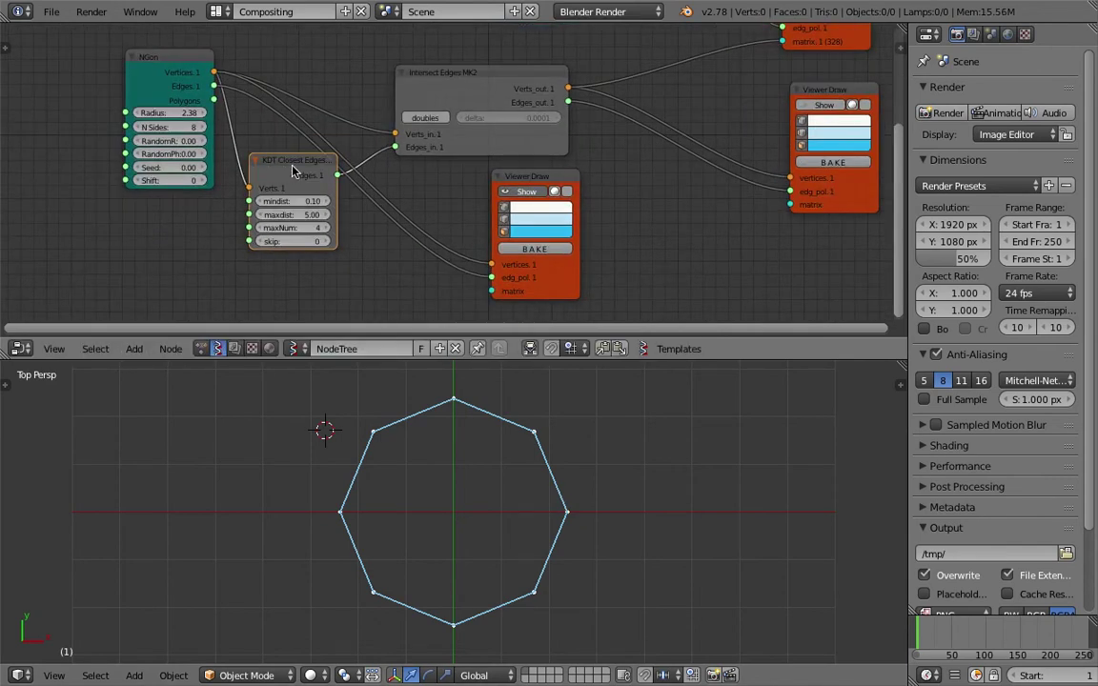
pyautogui.moveTo(292, 166); pyautogui.dragTo(285, 169)
pyautogui.moveTo(145, 57); pyautogui.dragTo(91, 68)
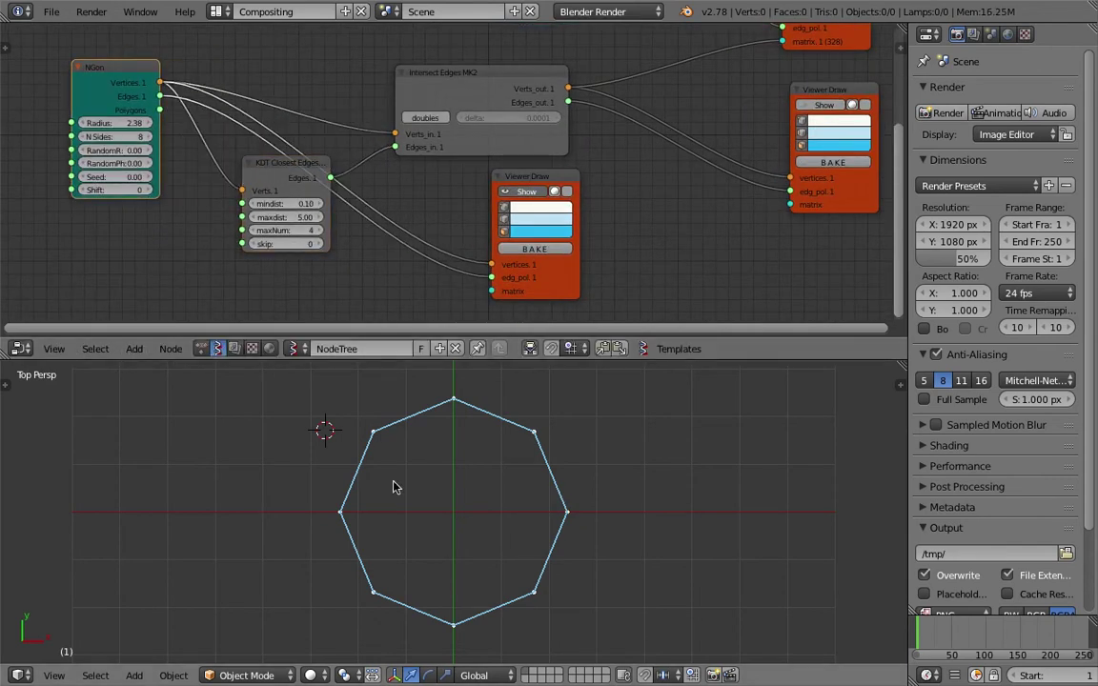
# Sketch four grease pencil lines joining the opposite corners of the octagon.
pyautogui.moveTo(375, 436)
pyautogui.mouseDown()
pyautogui.moveTo(431, 515)
pyautogui.moveTo(515, 594)
pyautogui.mouseUp()
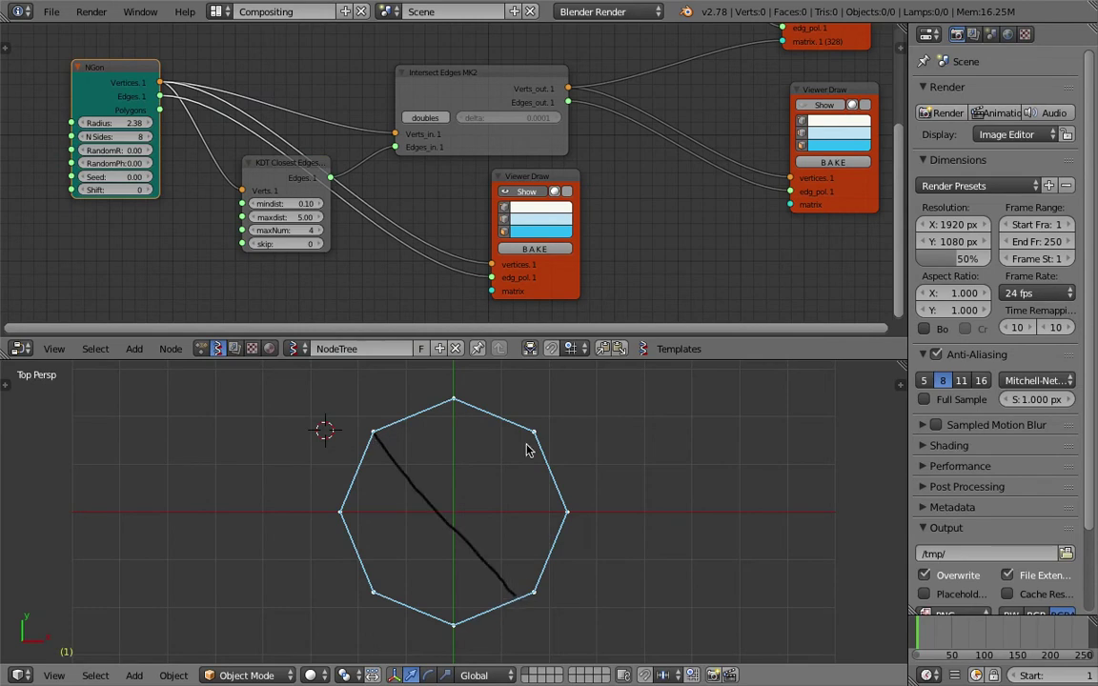
pyautogui.moveTo(532, 434)
pyautogui.mouseDown()
pyautogui.moveTo(437, 552)
pyautogui.moveTo(384, 593)
pyautogui.mouseUp()
pyautogui.moveTo(341, 511); pyautogui.dragTo(563, 514)
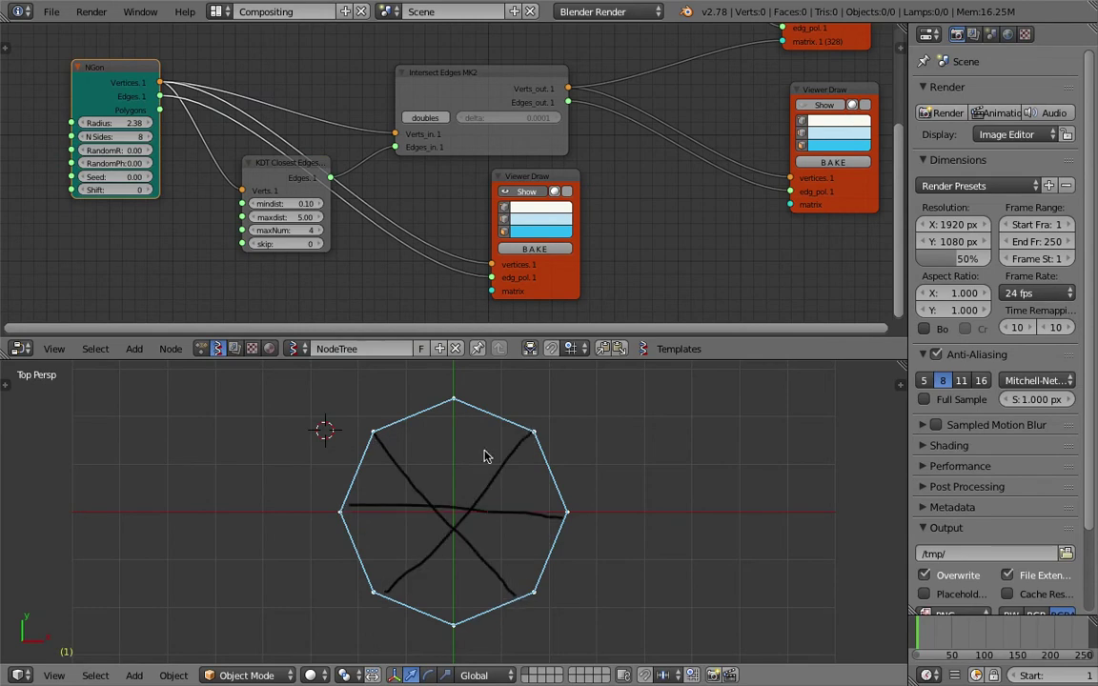
pyautogui.moveTo(453, 401); pyautogui.dragTo(451, 625)
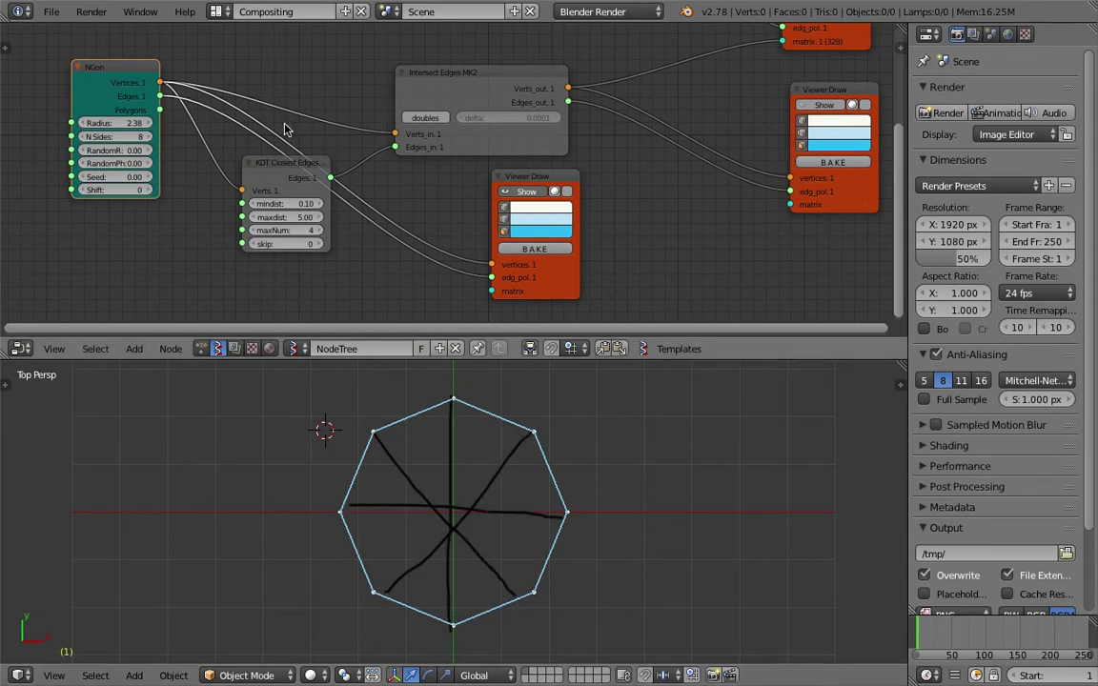
# Move the KDT Closest Edges node closer to the NGon node and delete the grease pencil layer holding the sketched lines.
pyautogui.moveTo(255, 163); pyautogui.dragTo(220, 163)
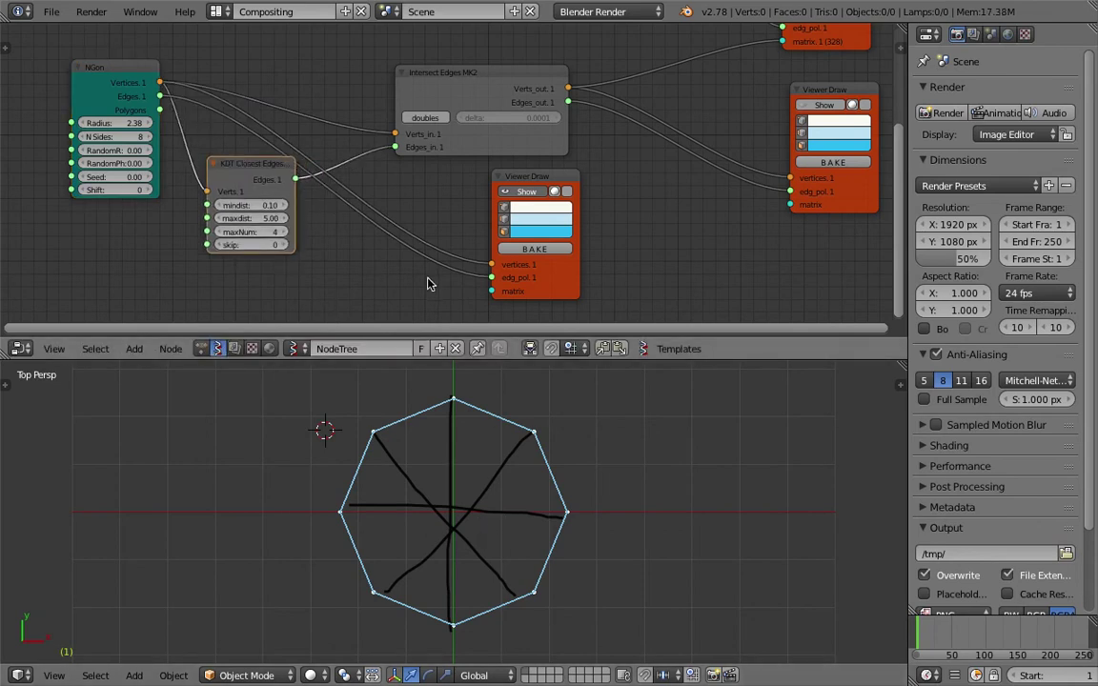
pyautogui.click(899, 384)
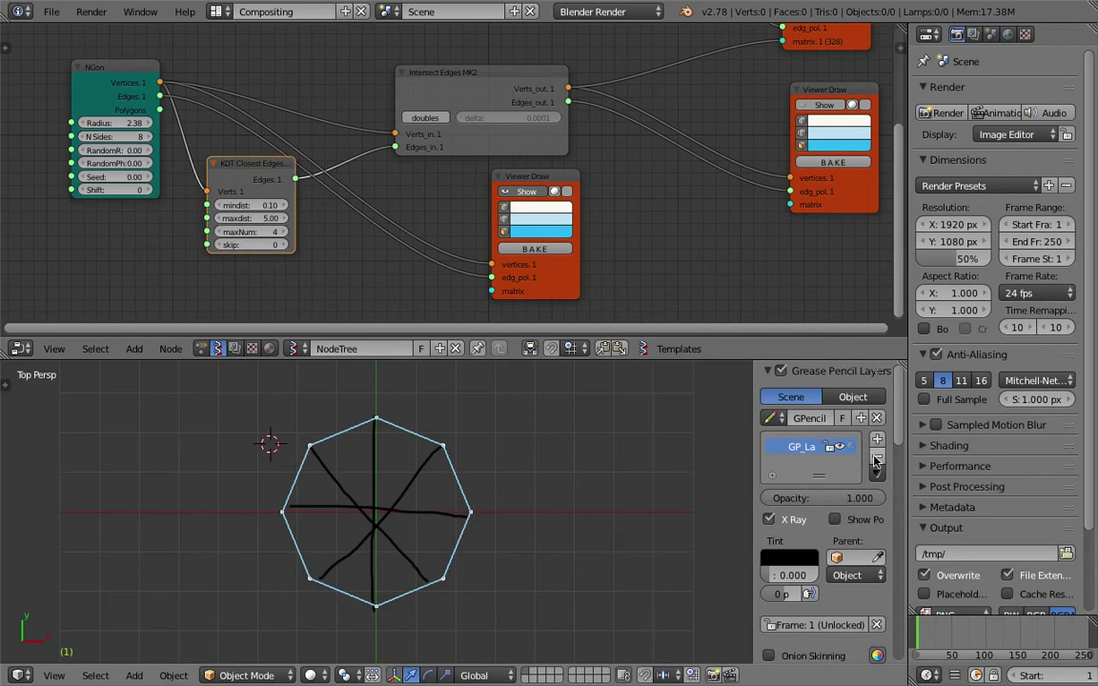
pyautogui.click(875, 458)
pyautogui.press('n')
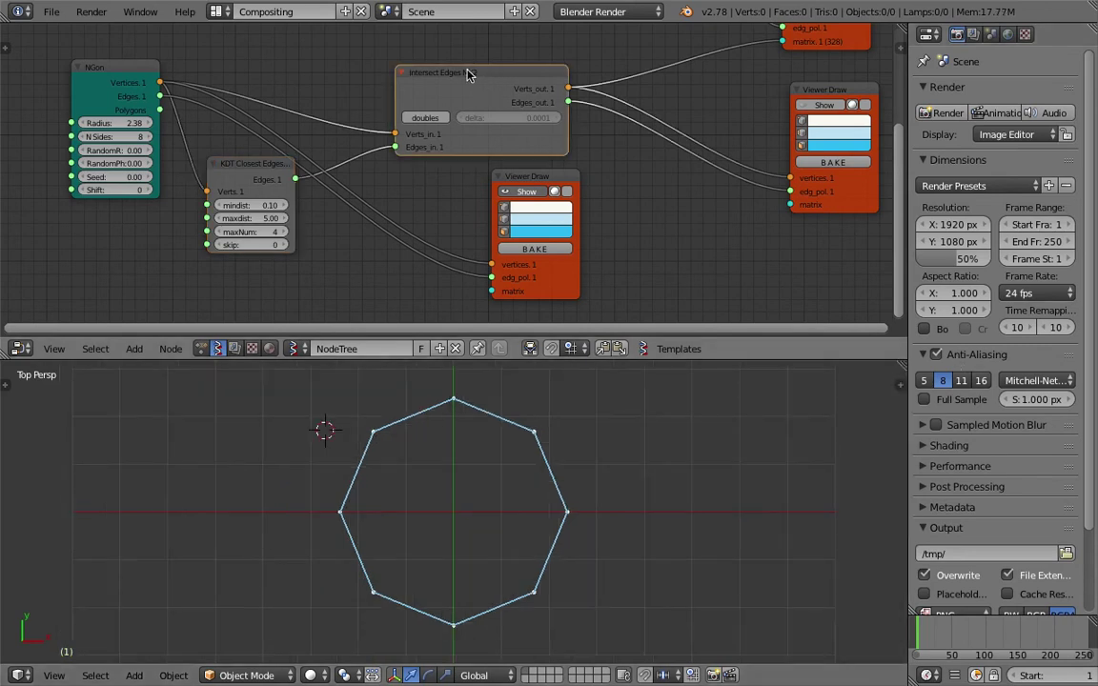
# Space out the Intersect Edges and NGon Viewer Draw nodes, and turn the intersected edges' viewer back on.
pyautogui.moveTo(471, 74); pyautogui.dragTo(442, 59)
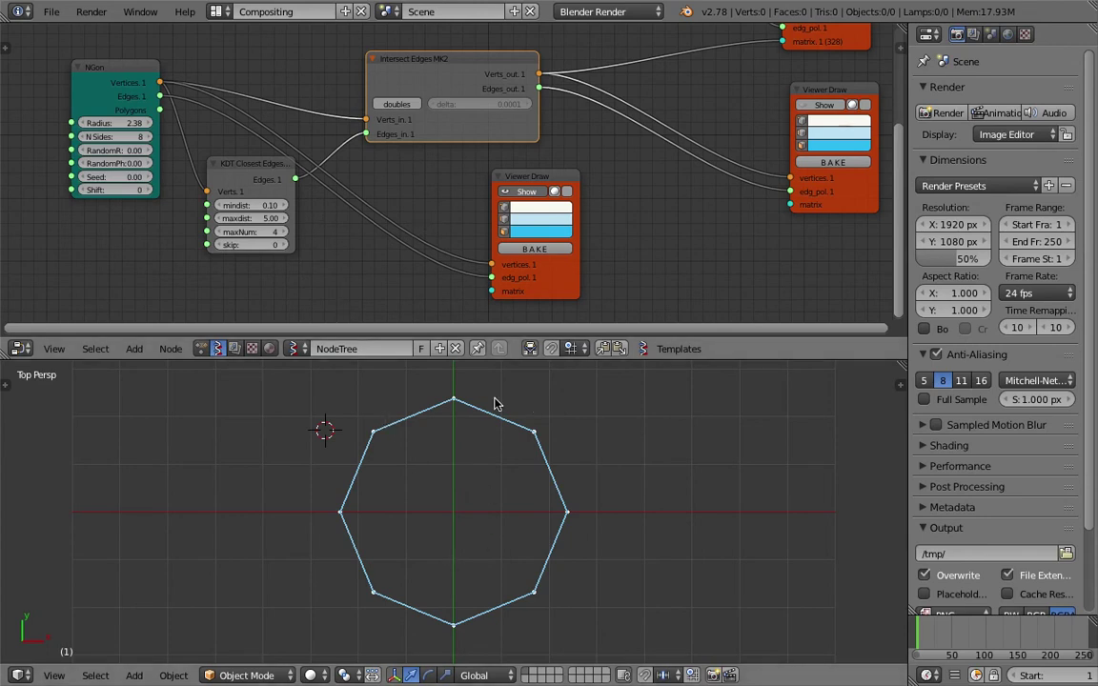
pyautogui.moveTo(449, 70); pyautogui.dragTo(421, 67)
pyautogui.moveTo(520, 176); pyautogui.dragTo(611, 176)
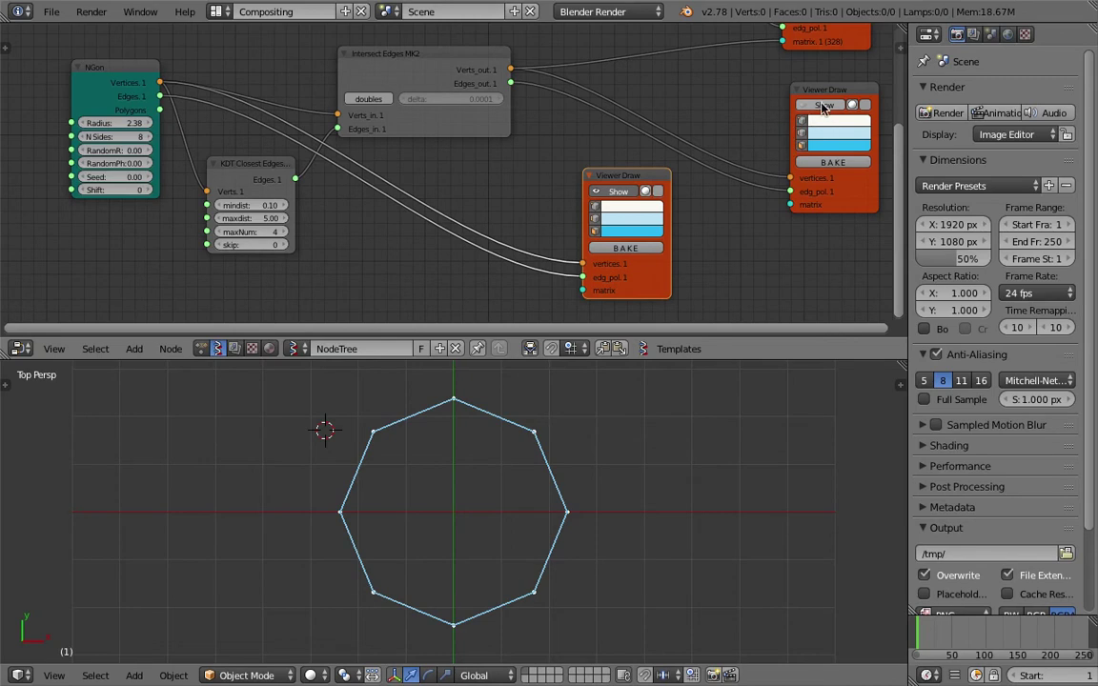
pyautogui.click(824, 105)
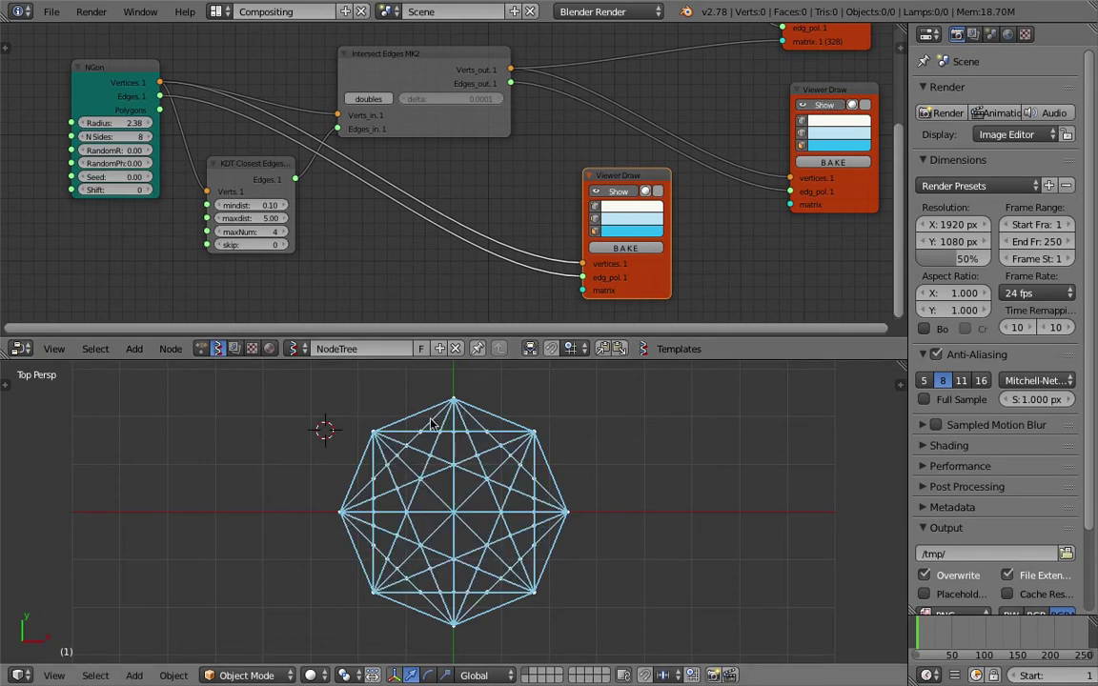
pyautogui.scroll(2, 500, 528)
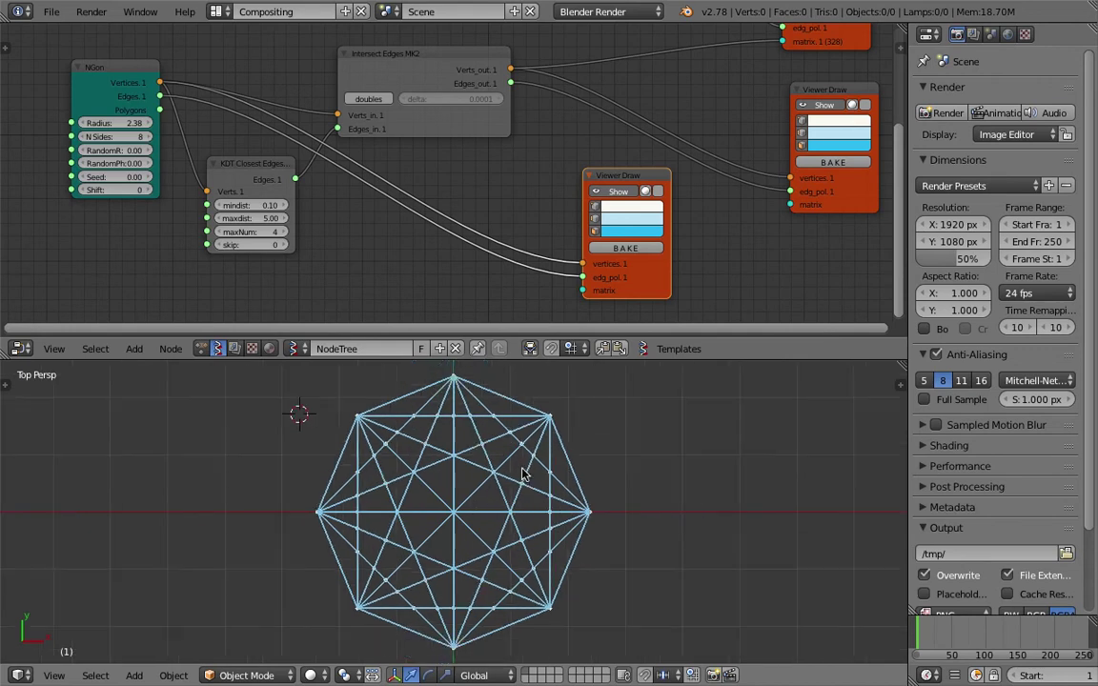
pyautogui.scroll(-1, 524, 440)
# Turn the Circle node's Viewer Draw output back on to display circles at the intersection points.
pyautogui.moveTo(678, 60); pyautogui.dragTo(566, 98, button='middle')
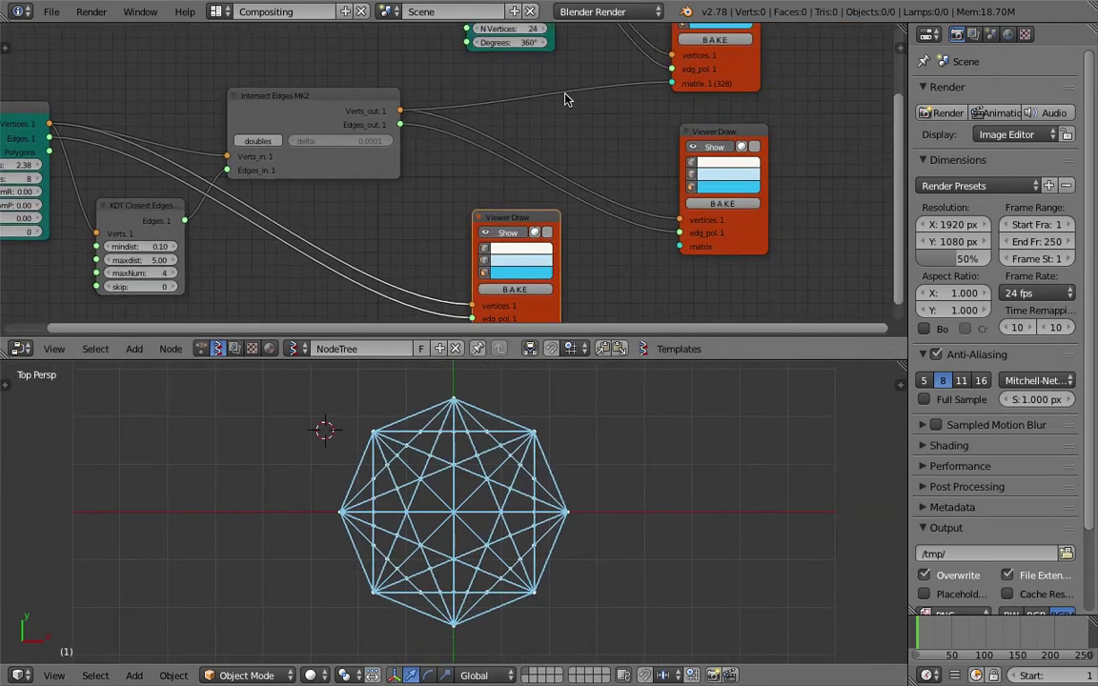
pyautogui.scroll(-2, 563, 124)
pyautogui.moveTo(561, 147); pyautogui.dragTo(548, 196, button='middle')
pyautogui.moveTo(608, 106); pyautogui.dragTo(596, 147, button='middle')
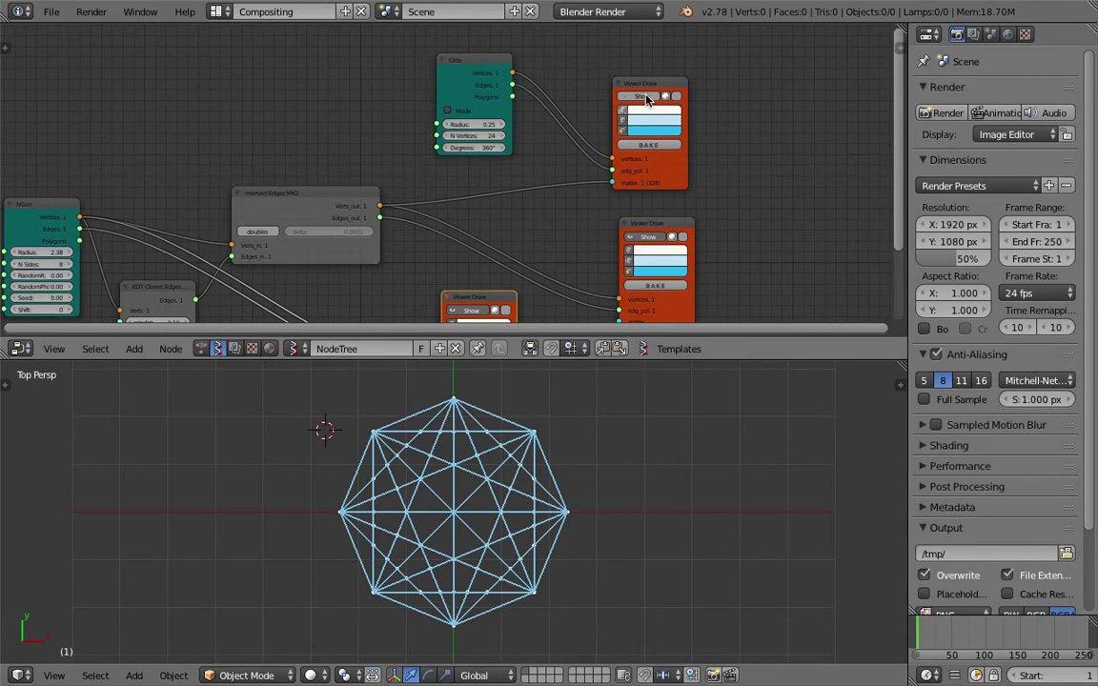
pyautogui.click(647, 98)
pyautogui.scroll(2, 522, 489)
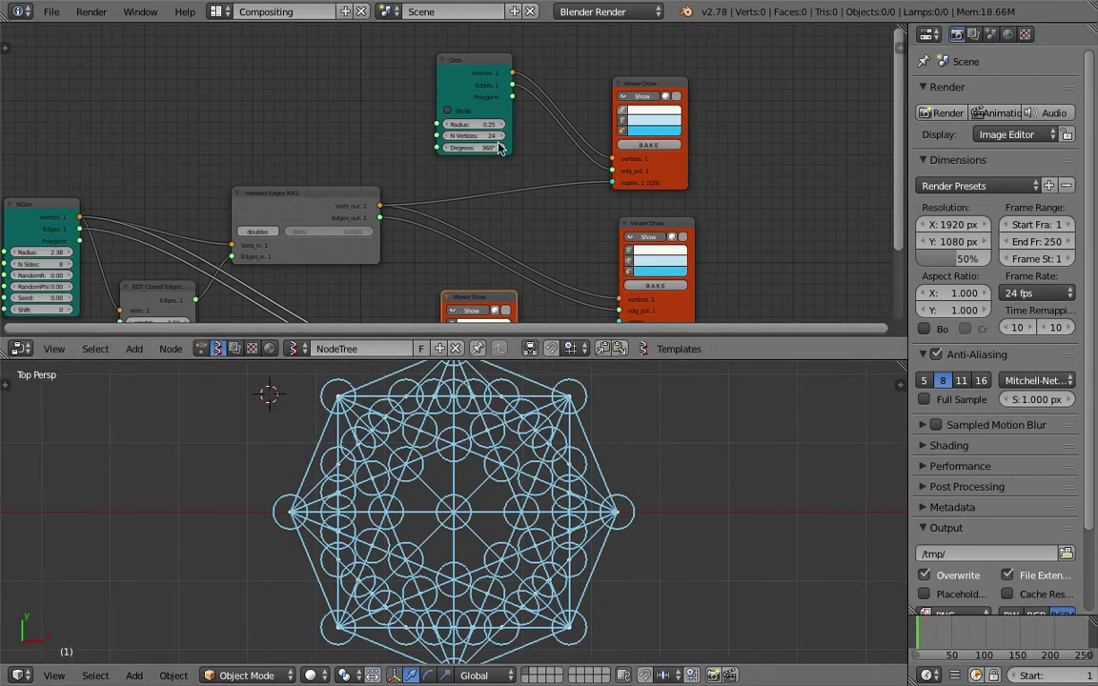
# Try varying the Circle node's radius, leave it at 0.25, and look over the whole pattern.
pyautogui.moveTo(474, 124)
pyautogui.mouseDown()
pyautogui.moveTo(529, 124)
pyautogui.moveTo(466, 124)
pyautogui.mouseUp()
pyautogui.scroll(-4, 535, 270)
pyautogui.scroll(-4, 590, 453)
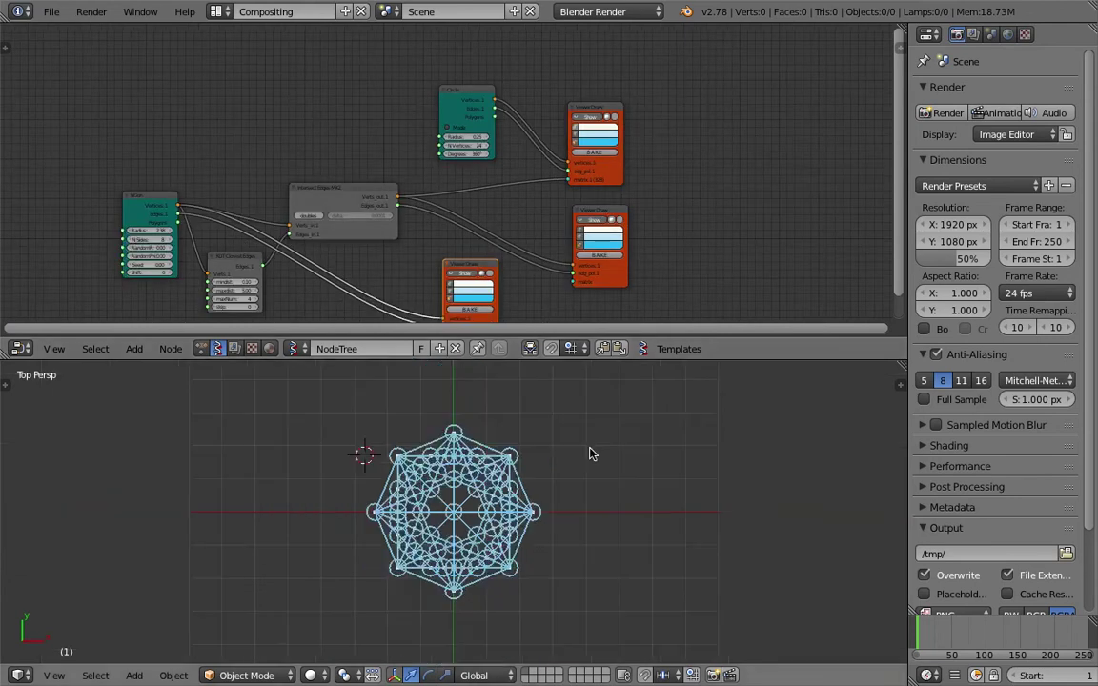
pyautogui.scroll(2, 599, 471)
pyautogui.scroll(1, 599, 470)
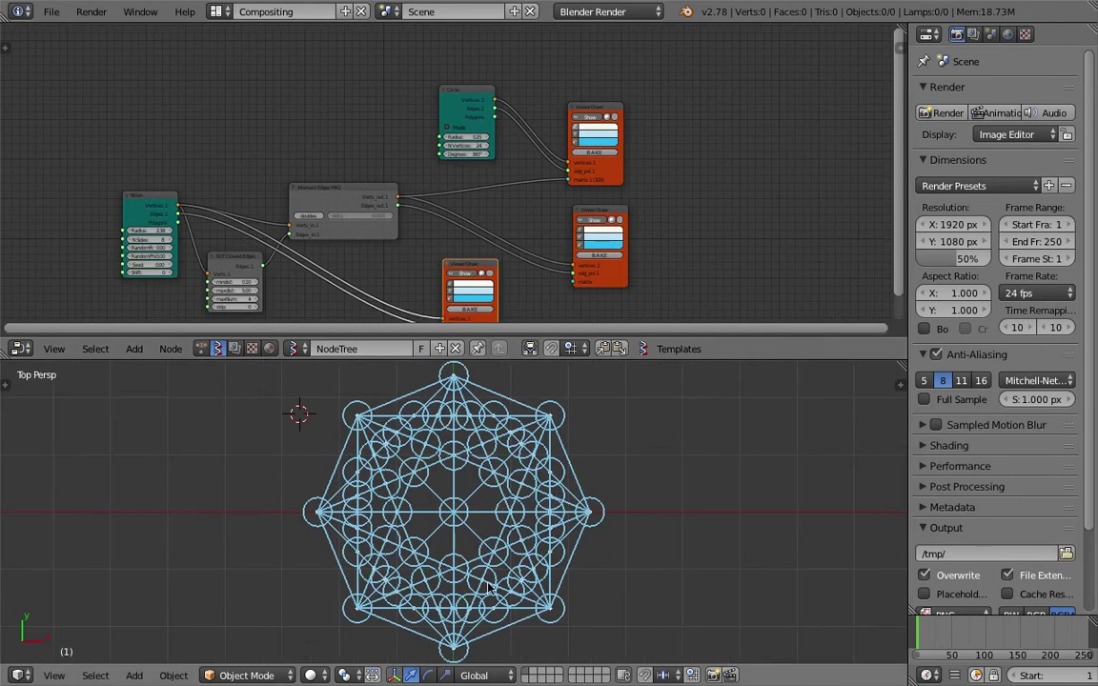
# Save the file under the incremented name metatrons_two_003.blend.
pyautogui.click(51, 11)
pyautogui.click(96, 160)
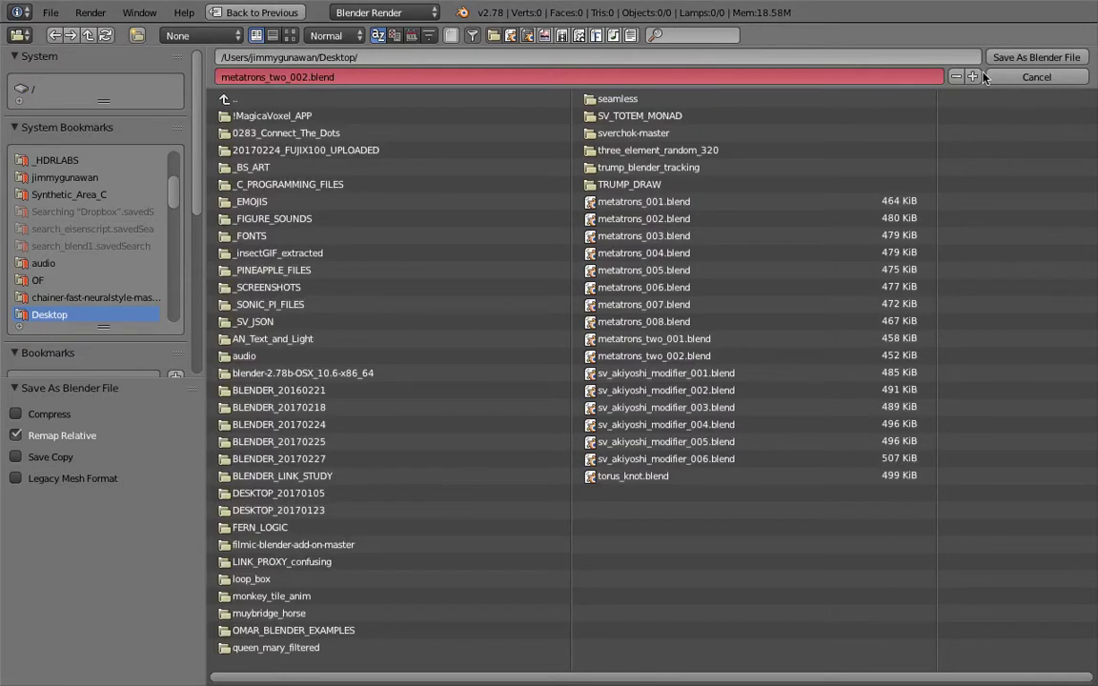
pyautogui.click(973, 76)
pyautogui.click(1036, 57)
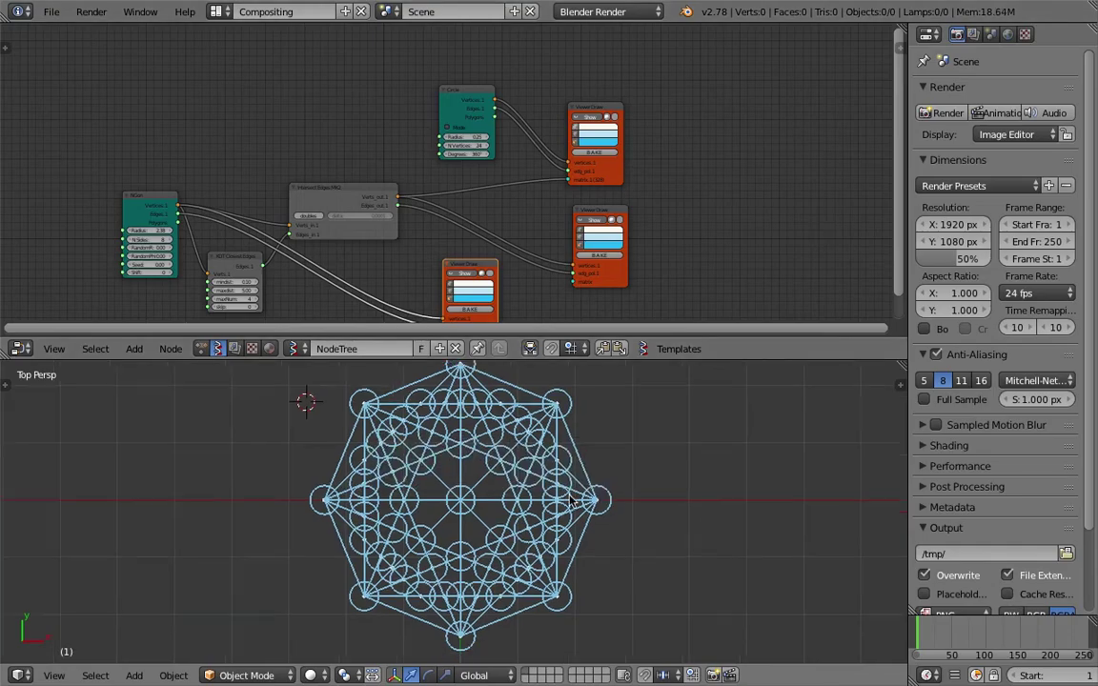
# Inspect the pattern at an angle, return to the top view, and place the 3D cursor beside the pattern.
pyautogui.moveTo(570, 499); pyautogui.dragTo(226, 589, button='middle')
pyautogui.click(54, 676)
pyautogui.click(66, 535)
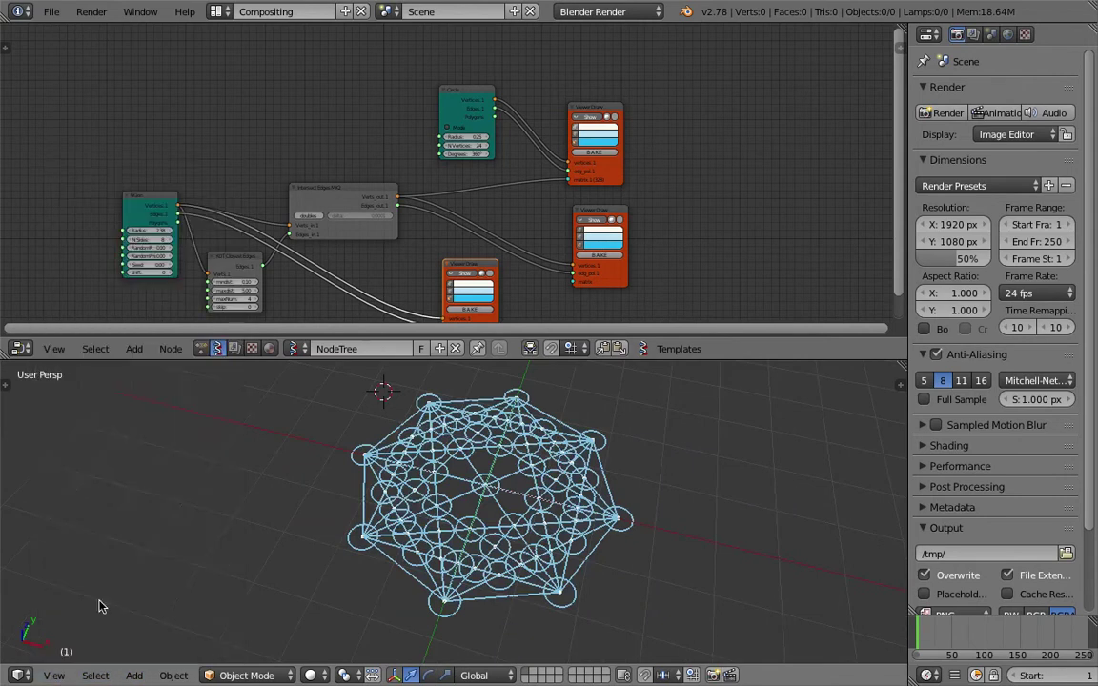
pyautogui.click(628, 500)
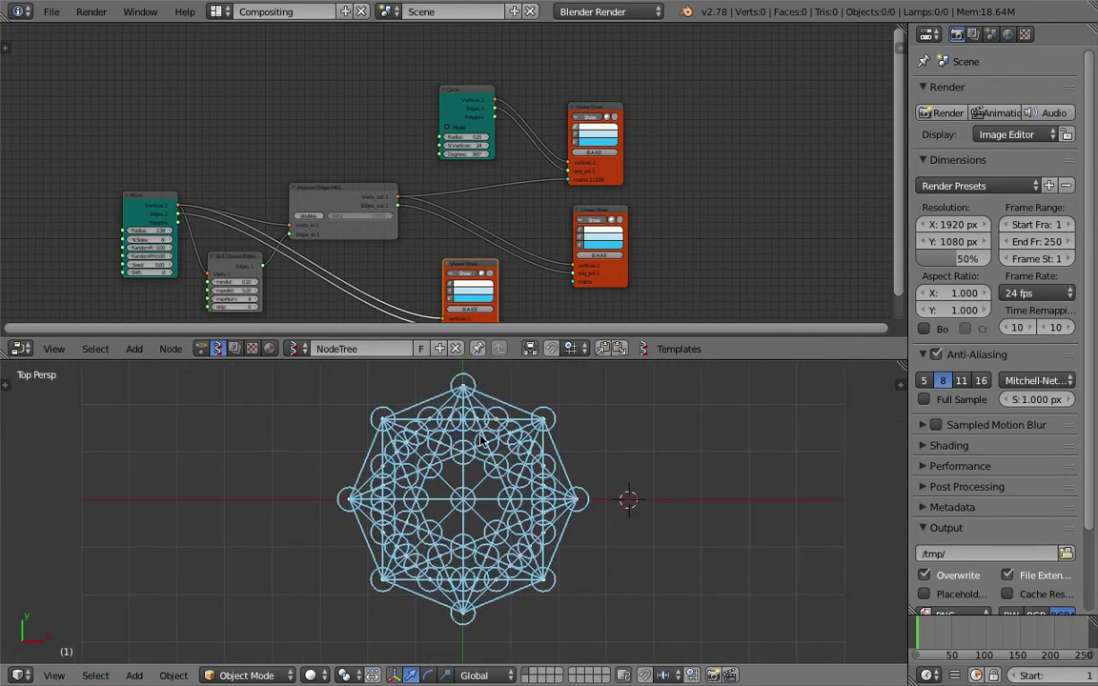
pyautogui.scroll(2, 505, 462)
pyautogui.keyDown('shift'); pyautogui.moveTo(553, 445); pyautogui.dragTo(539, 471, button='middle'); pyautogui.keyUp('shift')
# Save over the existing metatrons_two_003.blend file.
pyautogui.hotkey('ctrl', 's')
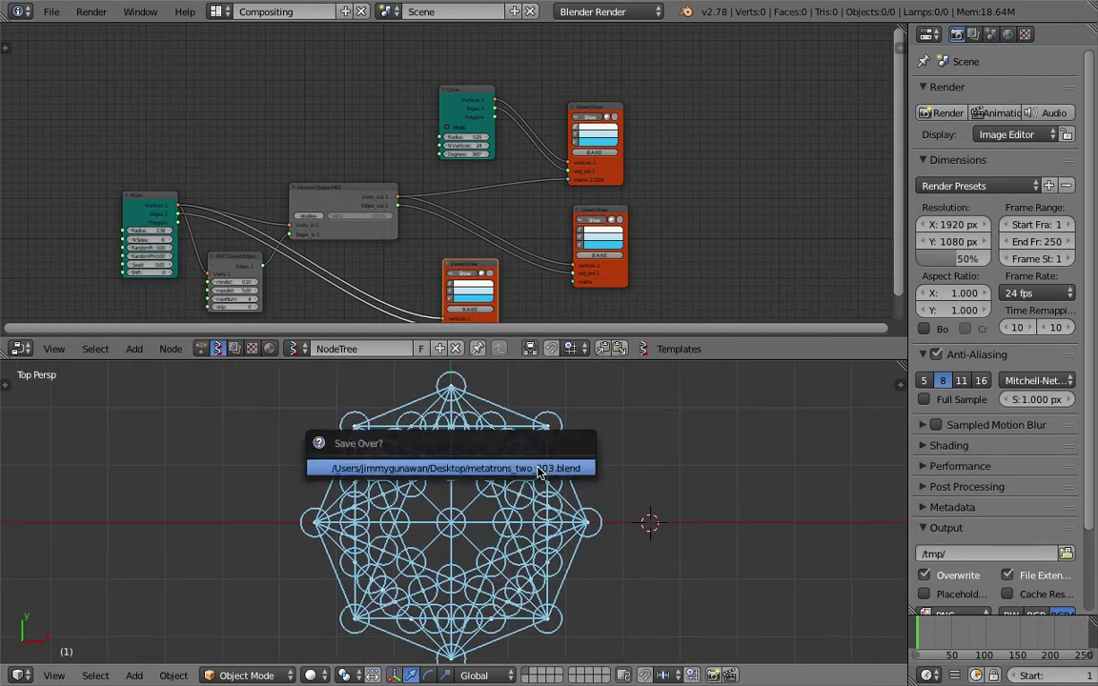
pyautogui.click(538, 469)
pyautogui.scroll(4, 572, 182)
pyautogui.moveTo(533, 203); pyautogui.dragTo(584, 138, button='middle')
pyautogui.hotkey('ctrl', 's')
pyautogui.click(586, 138)
# Increase the Circle node's radius to 0.43 and view the overlapping circles.
pyautogui.moveTo(458, 142); pyautogui.dragTo(468, 141, button='middle')
pyautogui.scroll(2, 472, 142)
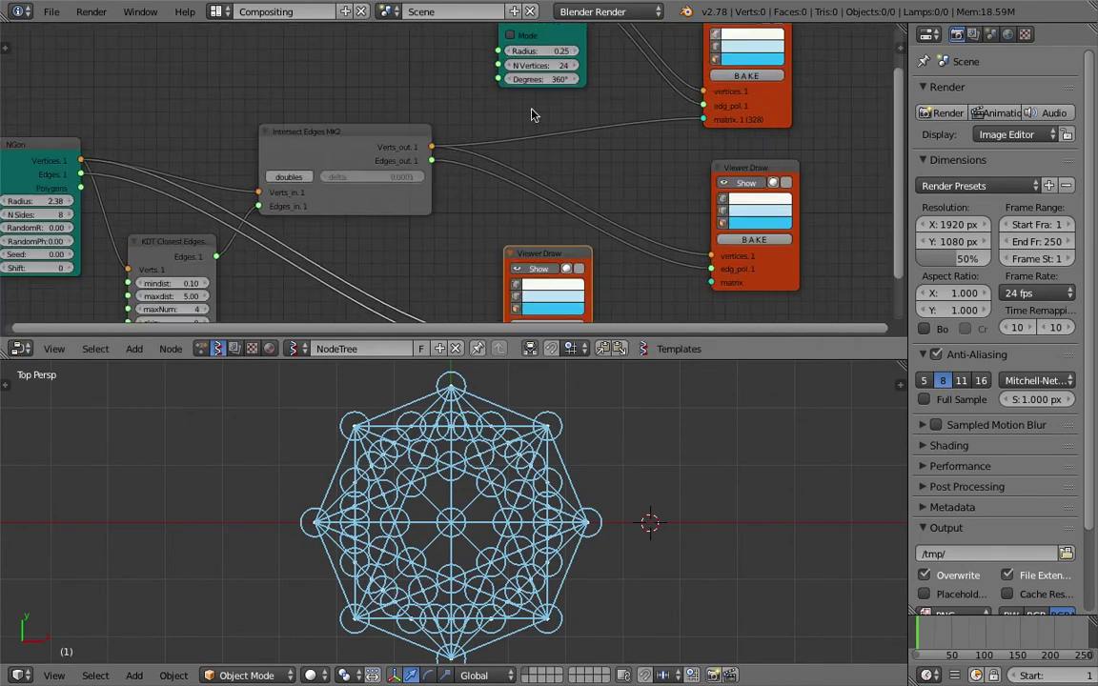
pyautogui.moveTo(554, 51)
pyautogui.mouseDown()
pyautogui.moveTo(625, 50)
pyautogui.moveTo(541, 51)
pyautogui.mouseUp()
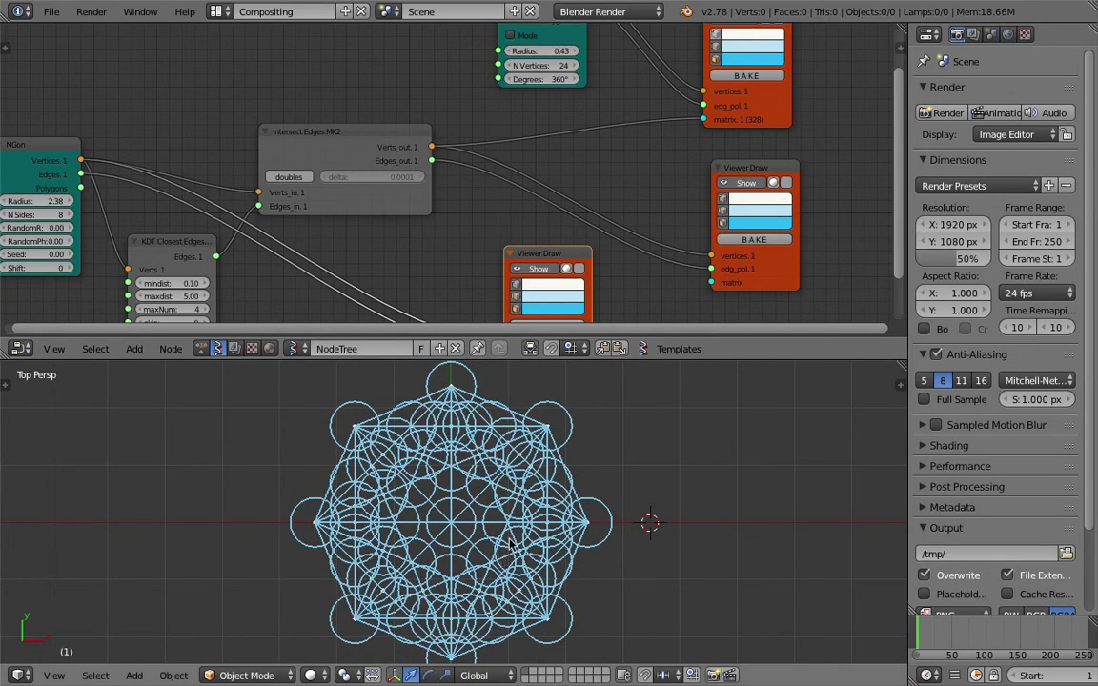
pyautogui.scroll(-1, 587, 508)
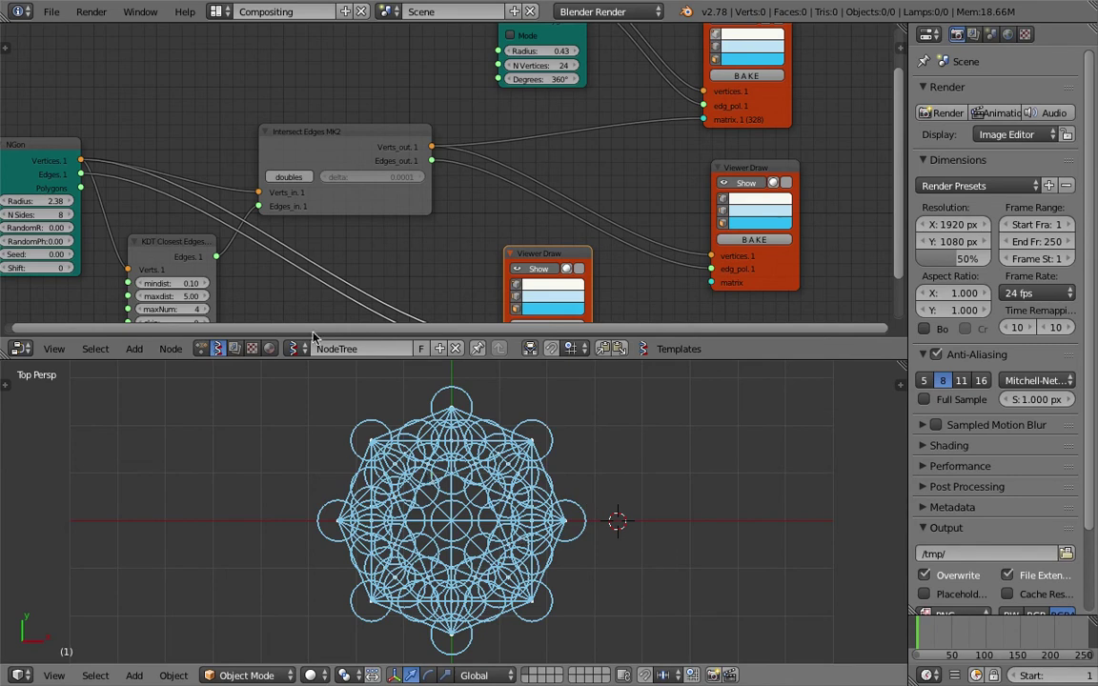
# Reduce the NGon node's radius to 1.69.
pyautogui.moveTo(379, 169); pyautogui.dragTo(517, 123, button='middle')
pyautogui.moveTo(189, 163); pyautogui.dragTo(146, 155)
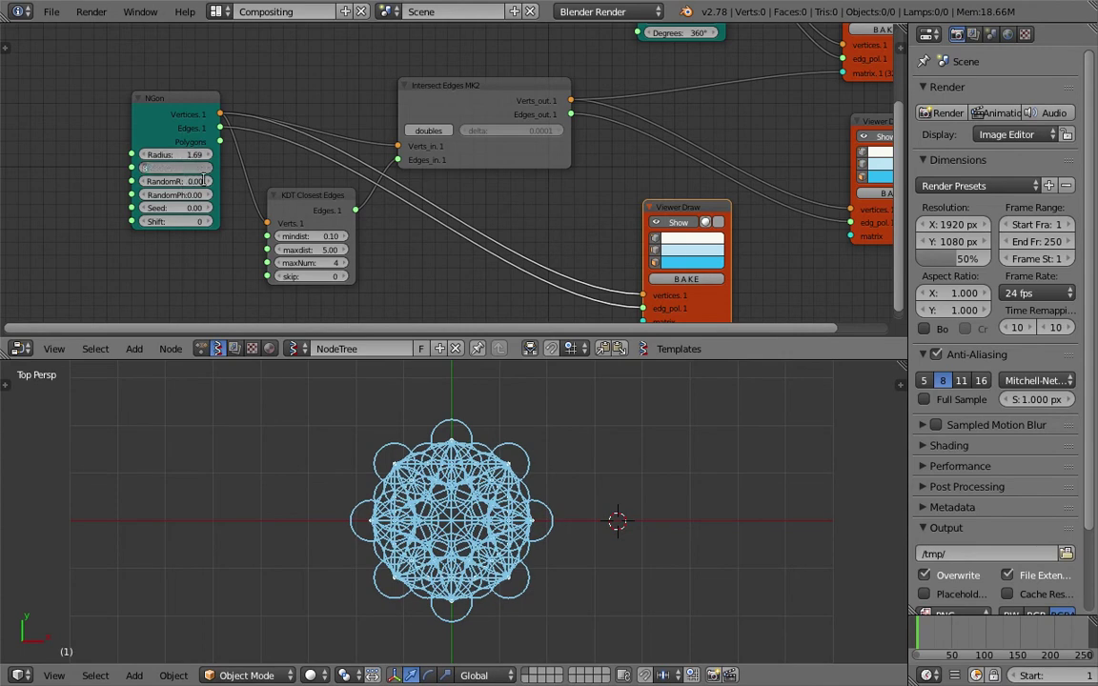
# Try the NGon node with 6 and 9 sides, then bring it back to 8 sides.
pyautogui.press('Return')
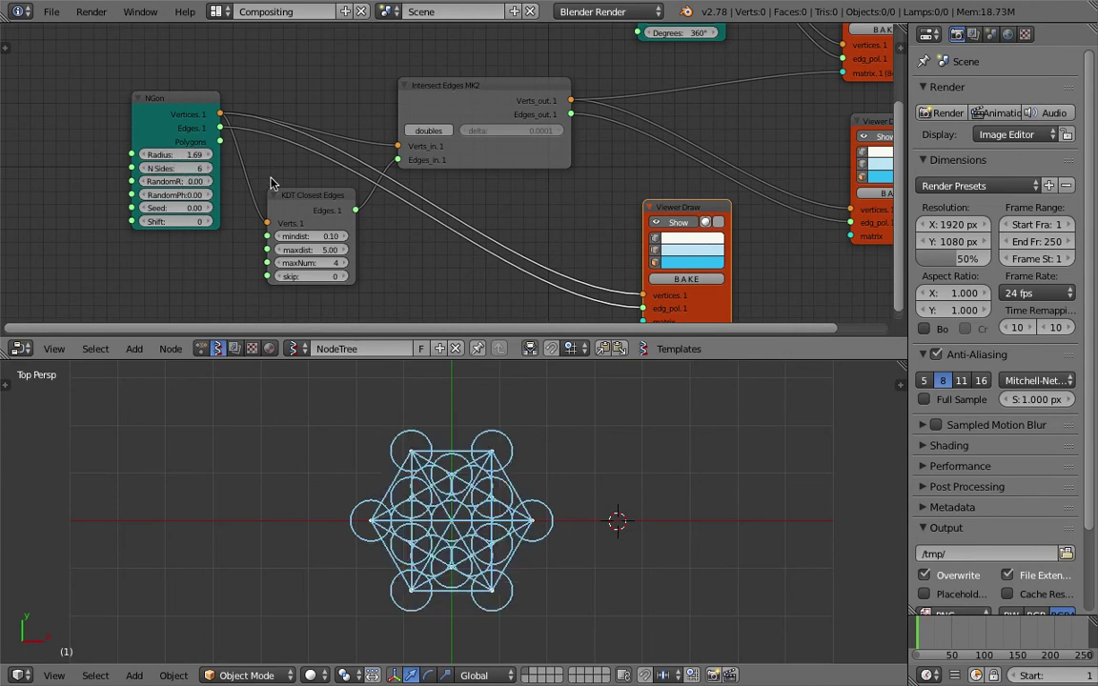
pyautogui.click(208, 168)
pyautogui.click(208, 168)
pyautogui.click(208, 168)
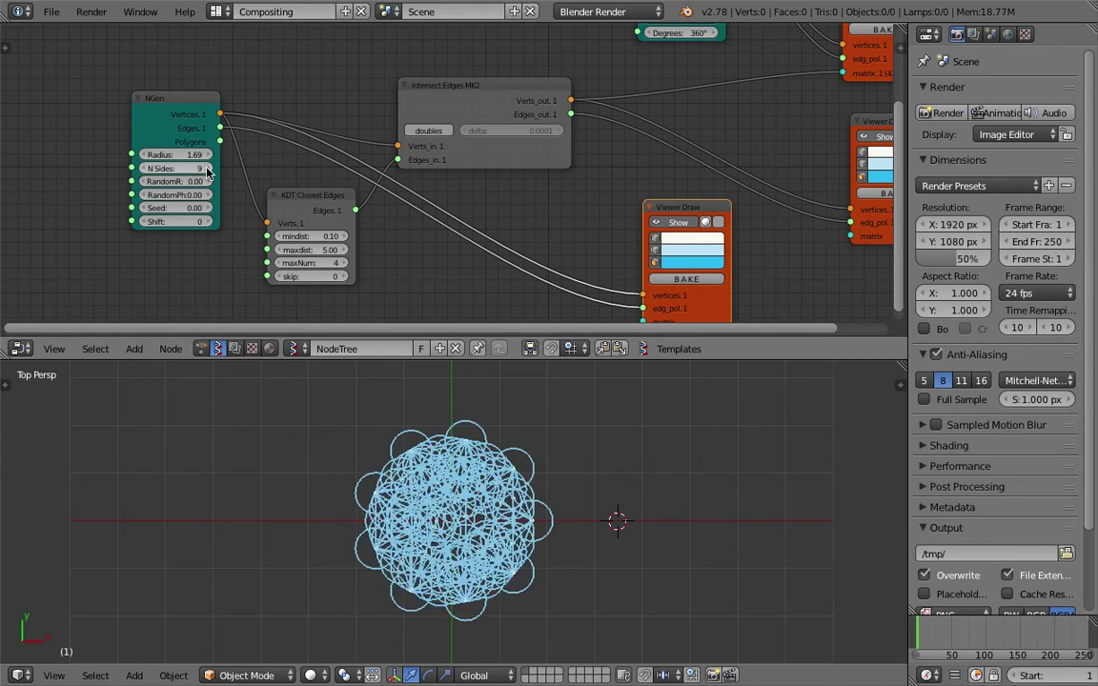
pyautogui.click(150, 169)
pyautogui.scroll(2, 478, 477)
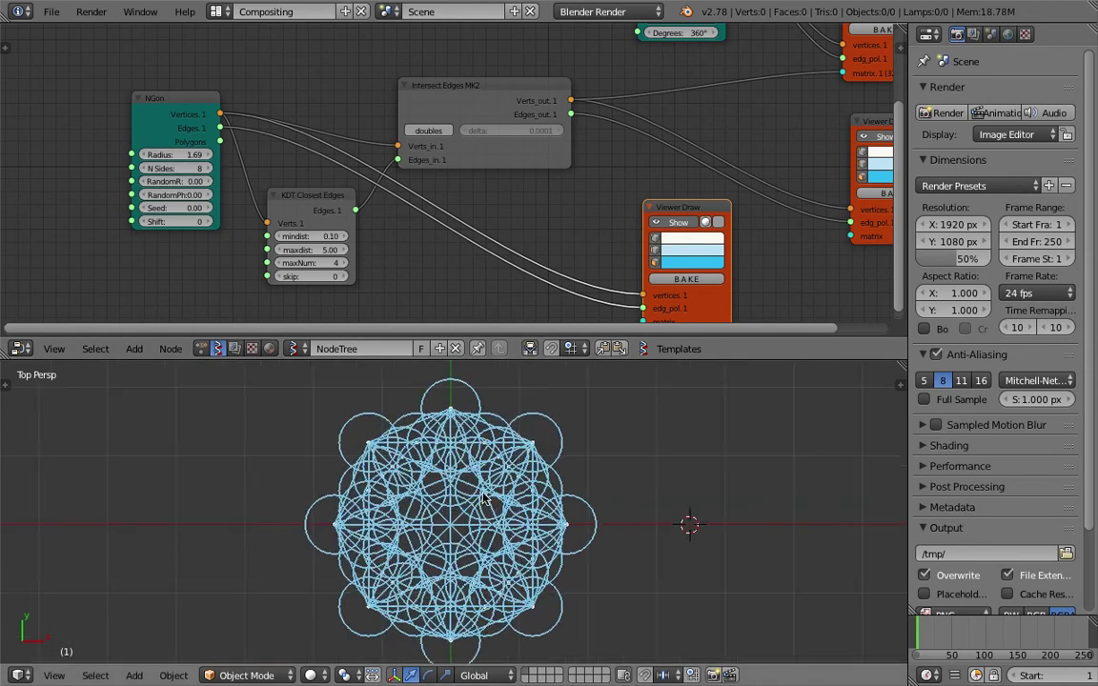
pyautogui.scroll(-1, 412, 416)
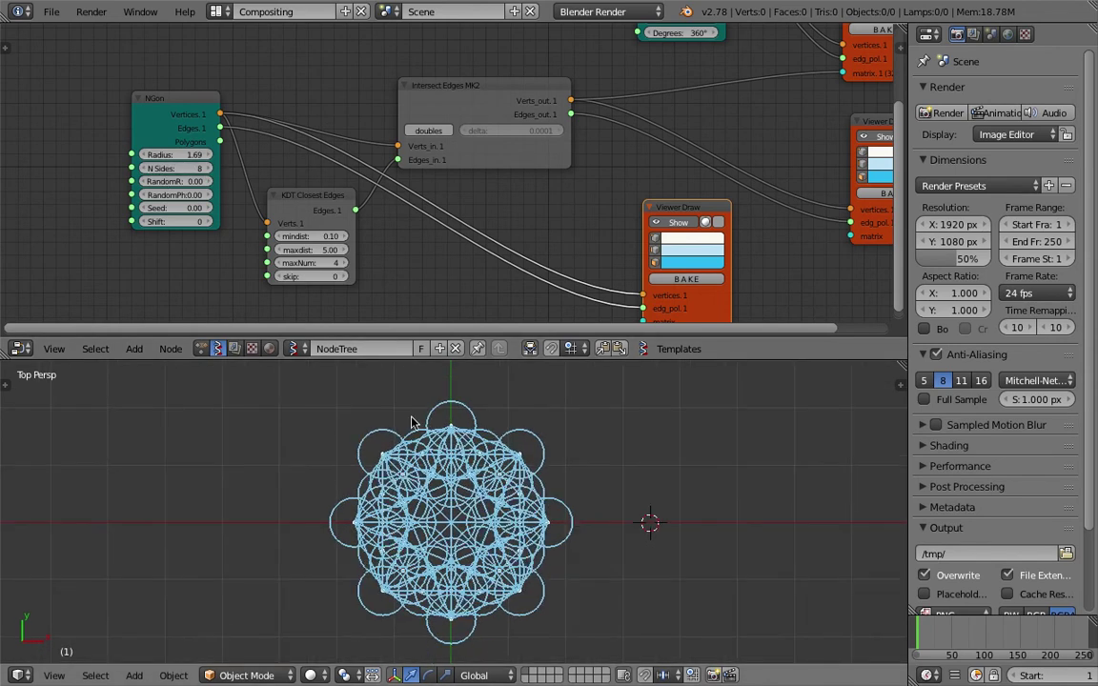
# Raise the NGon node's number of sides to 13.
pyautogui.click(209, 169)
pyautogui.click(208, 169)
pyautogui.click(209, 169)
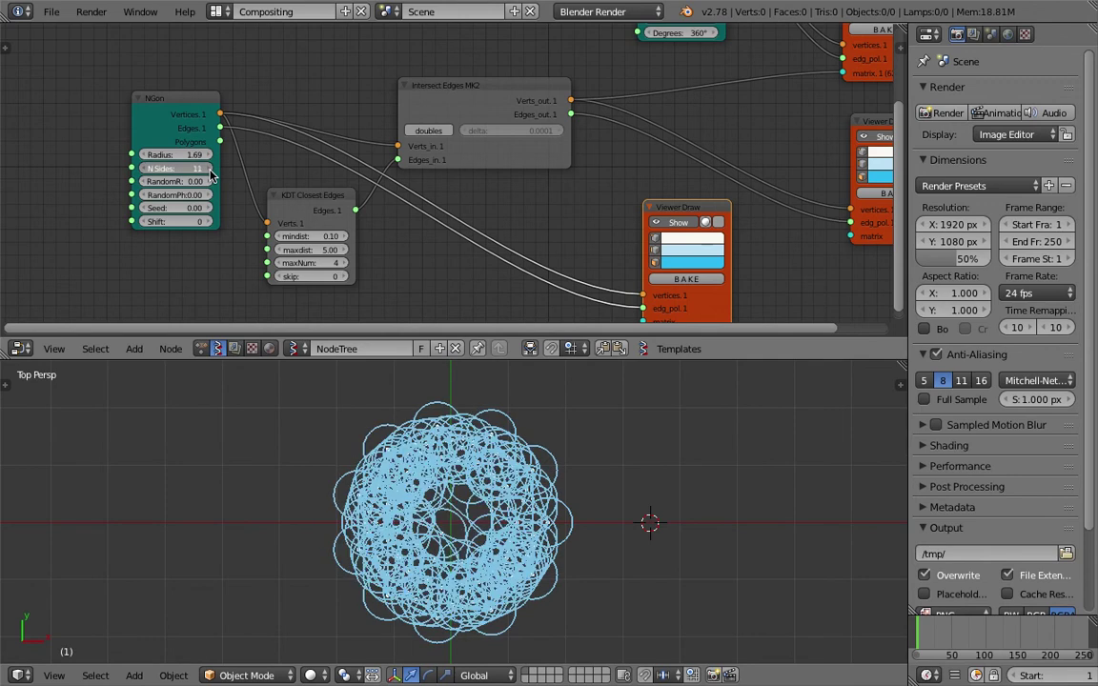
pyautogui.click(209, 169)
pyautogui.click(208, 169)
# Set the NGon node to 5 sides, then raise the count to 8.
pyautogui.click(195, 169)
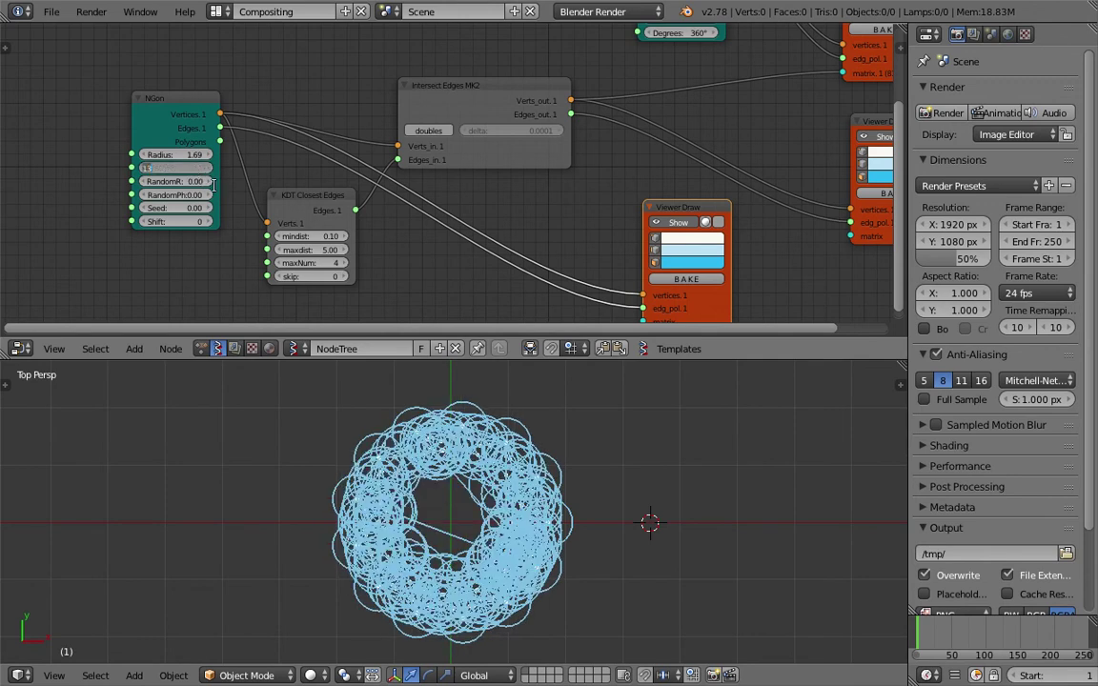
pyautogui.write('5')
pyautogui.press('Return')
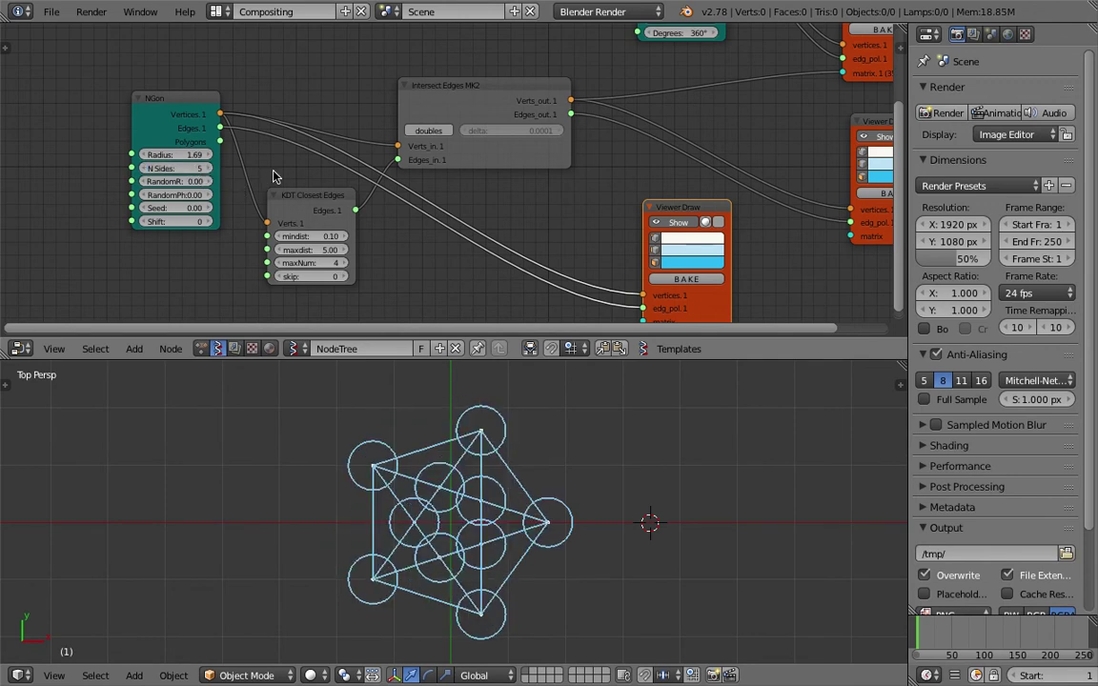
pyautogui.click(208, 169)
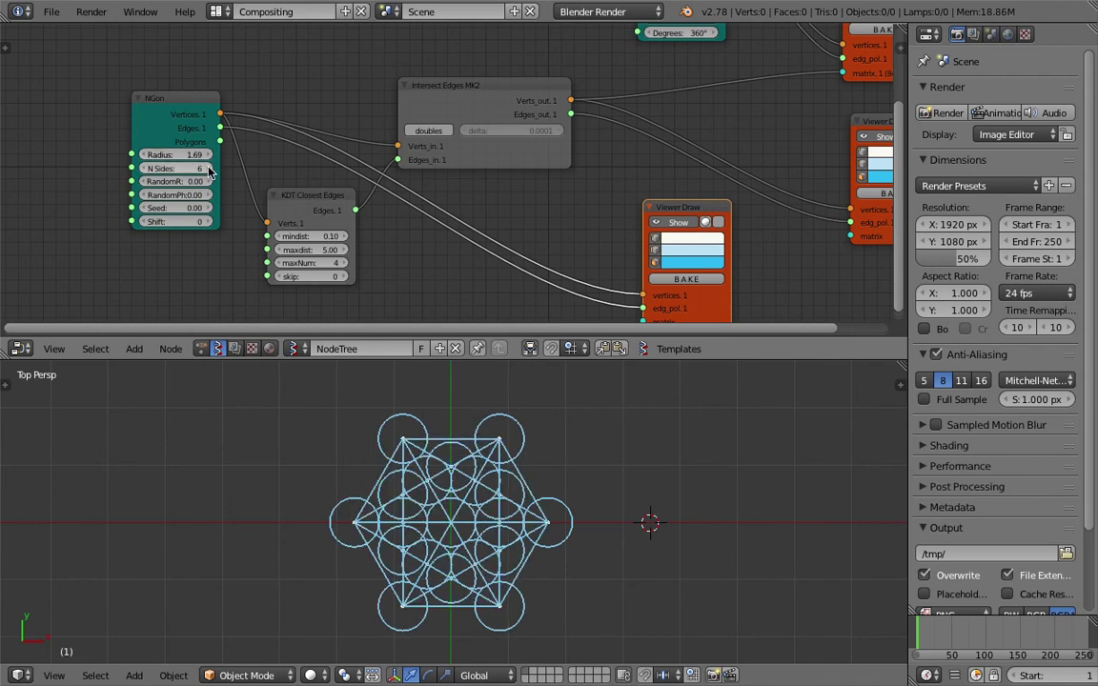
pyautogui.click(208, 170)
pyautogui.click(209, 170)
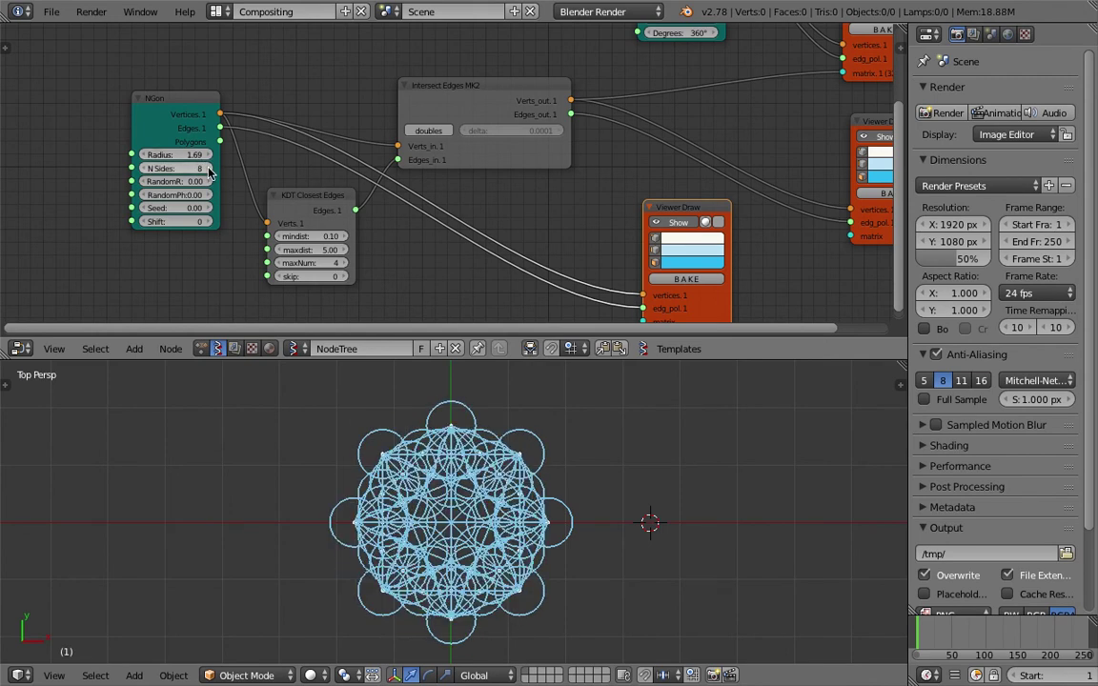
pyautogui.scroll(1, 484, 488)
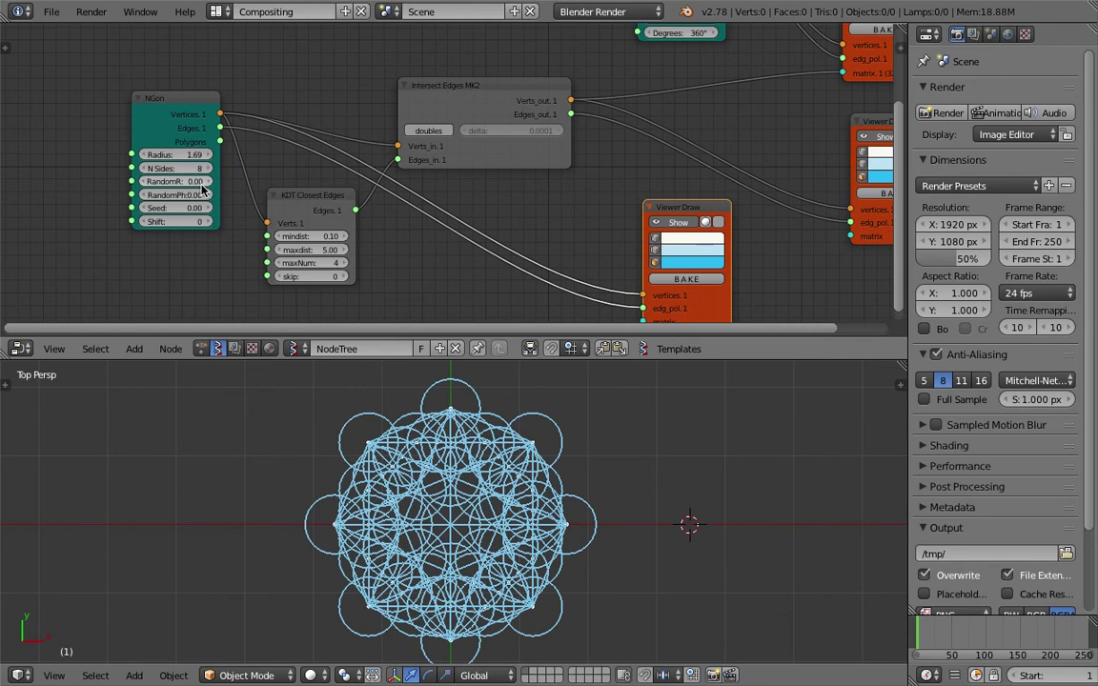
# Set the NGon node's seed to 0.33 and adjust its radius to 1.93.
pyautogui.click(191, 209)
pyautogui.moveTo(193, 208); pyautogui.dragTo(202, 207)
pyautogui.moveTo(191, 153)
pyautogui.mouseDown()
pyautogui.moveTo(251, 155)
pyautogui.moveTo(193, 156)
pyautogui.mouseUp()
pyautogui.click(197, 155)
pyautogui.write('1')
pyautogui.press('Return')
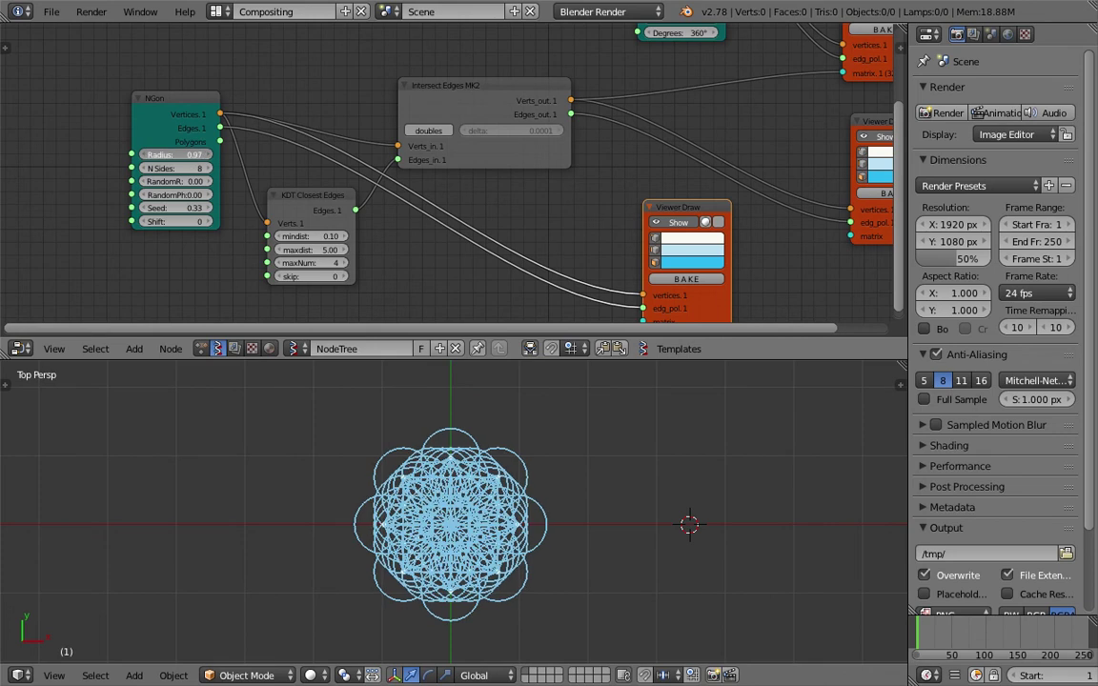
pyautogui.moveTo(90, 154); pyautogui.dragTo(182, 155)
# Increase the Circle node's radius to 0.46.
pyautogui.moveTo(346, 104); pyautogui.dragTo(146, 231, button='middle')
pyautogui.moveTo(474, 131)
pyautogui.mouseDown()
pyautogui.moveTo(499, 131)
pyautogui.moveTo(446, 131)
pyautogui.moveTo(506, 131)
pyautogui.moveTo(478, 130)
pyautogui.mouseUp()
# In the circles' Viewer Draw node, set the polygon colour to green and the edge colour to teal green (R 0.208, G 0.899, B 0.607).
pyautogui.moveTo(571, 122); pyautogui.dragTo(579, 82, button='middle')
pyautogui.click(704, 102)
pyautogui.moveTo(712, 152); pyautogui.dragTo(710, 149)
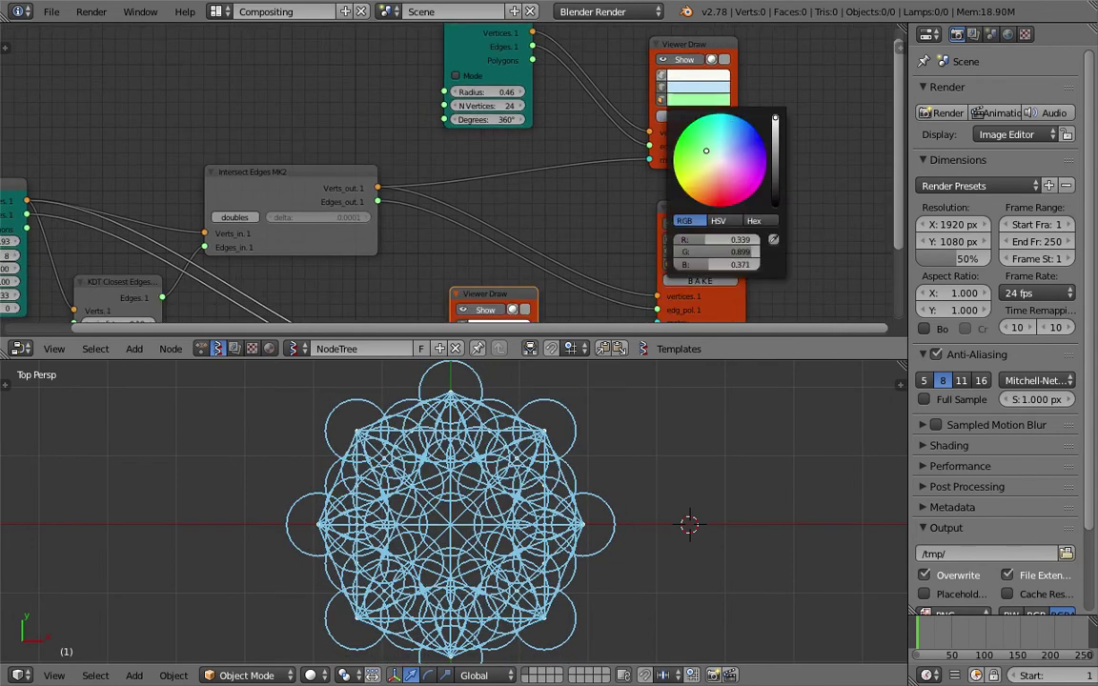
pyautogui.click(699, 85)
pyautogui.click(706, 142)
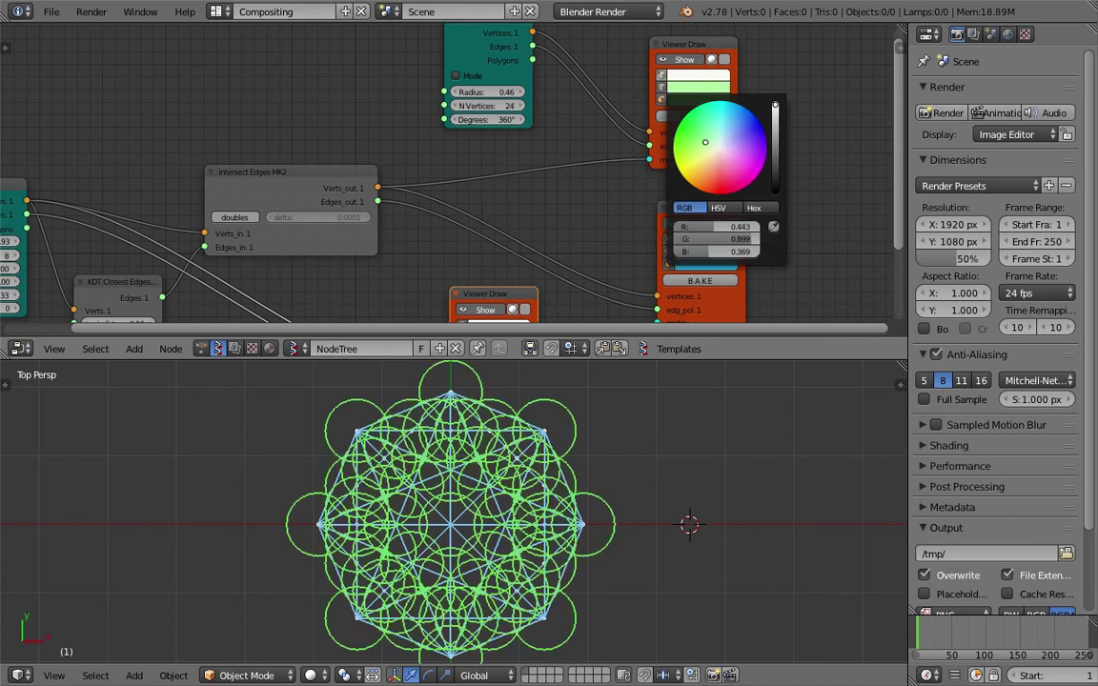
pyautogui.moveTo(706, 142); pyautogui.dragTo(712, 126)
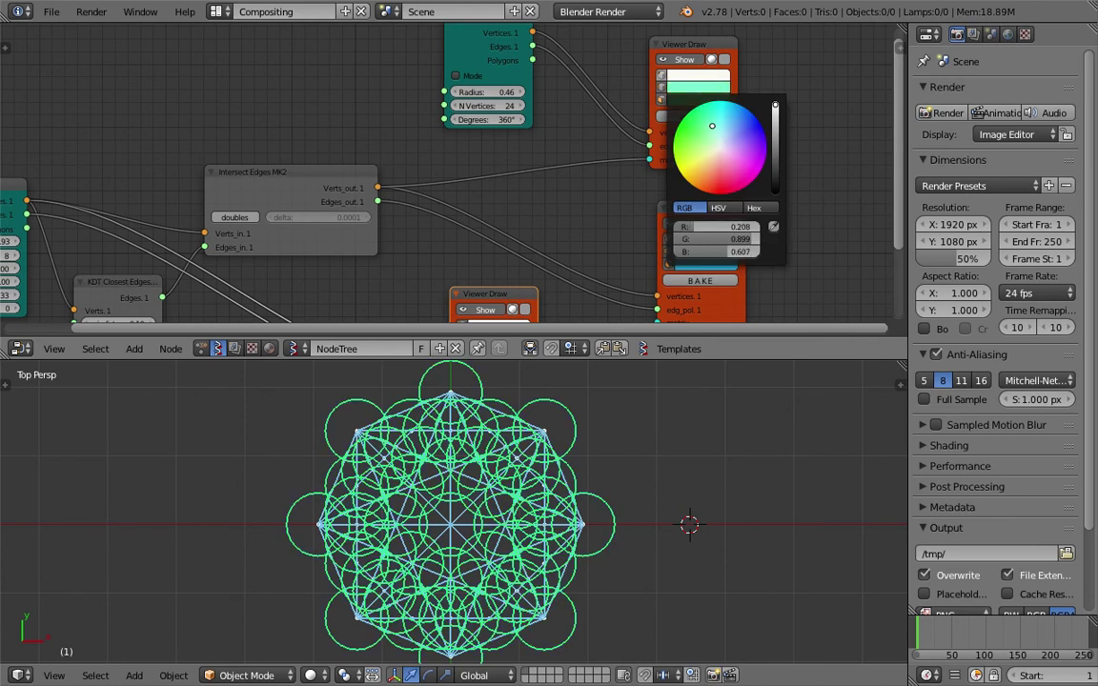
# Try Circle node radii of 0.3 and 0.63, then reduce the radius to 0.27.
pyautogui.scroll(-2, 610, 536)
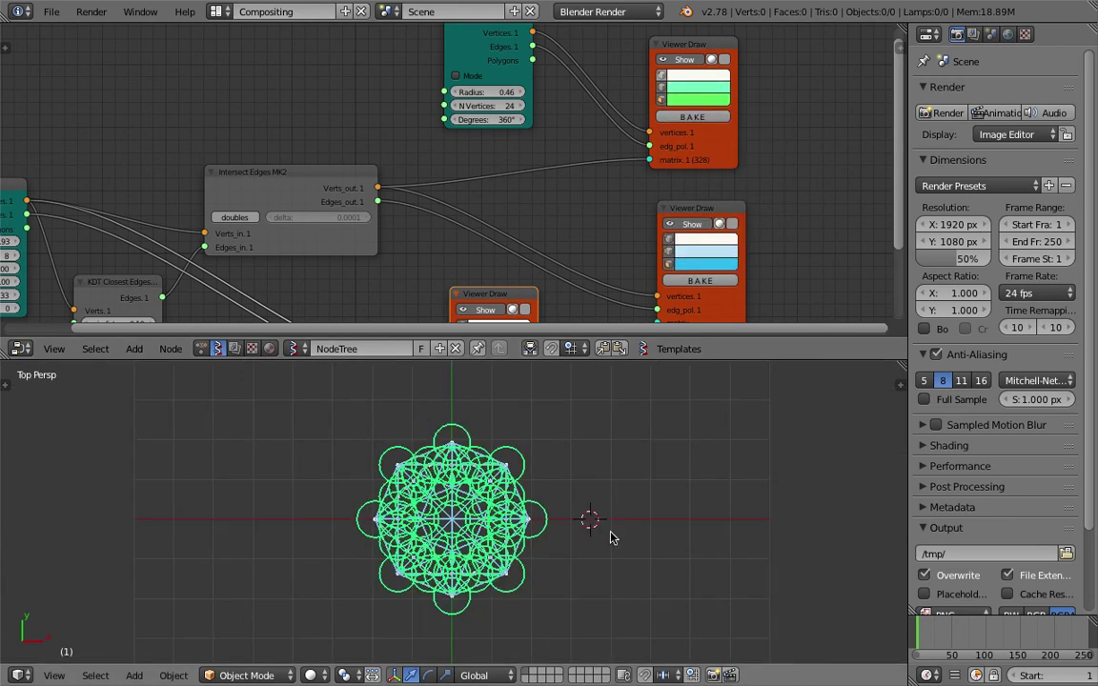
pyautogui.scroll(5, 615, 539)
pyautogui.scroll(2, 615, 538)
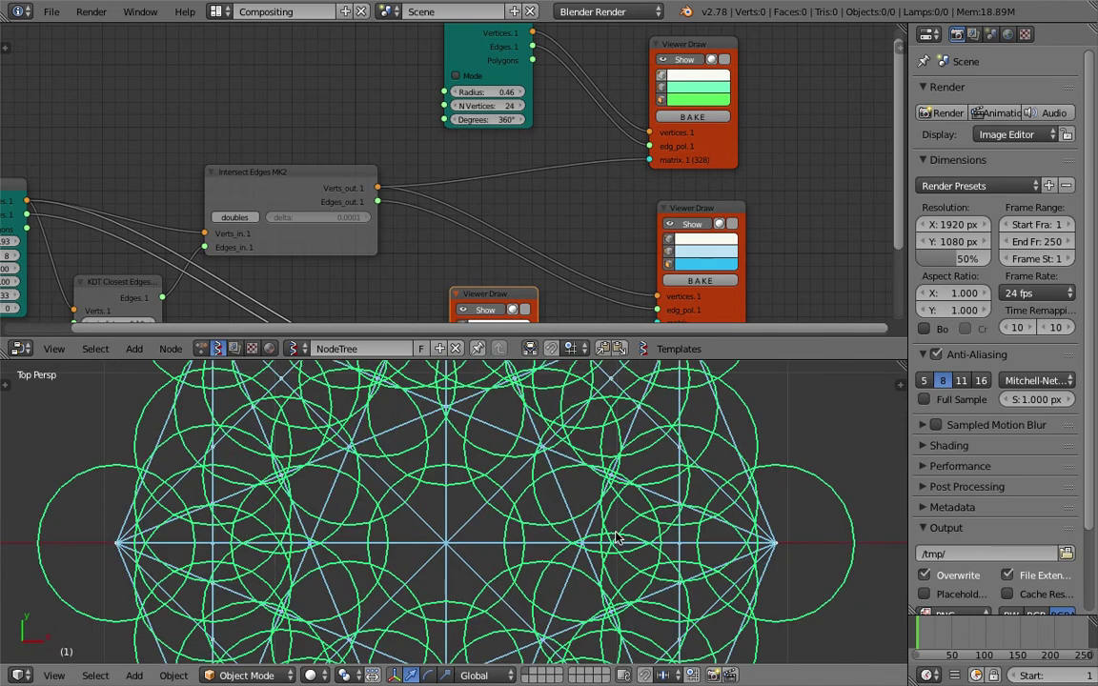
pyautogui.scroll(-1, 615, 538)
pyautogui.click(502, 90)
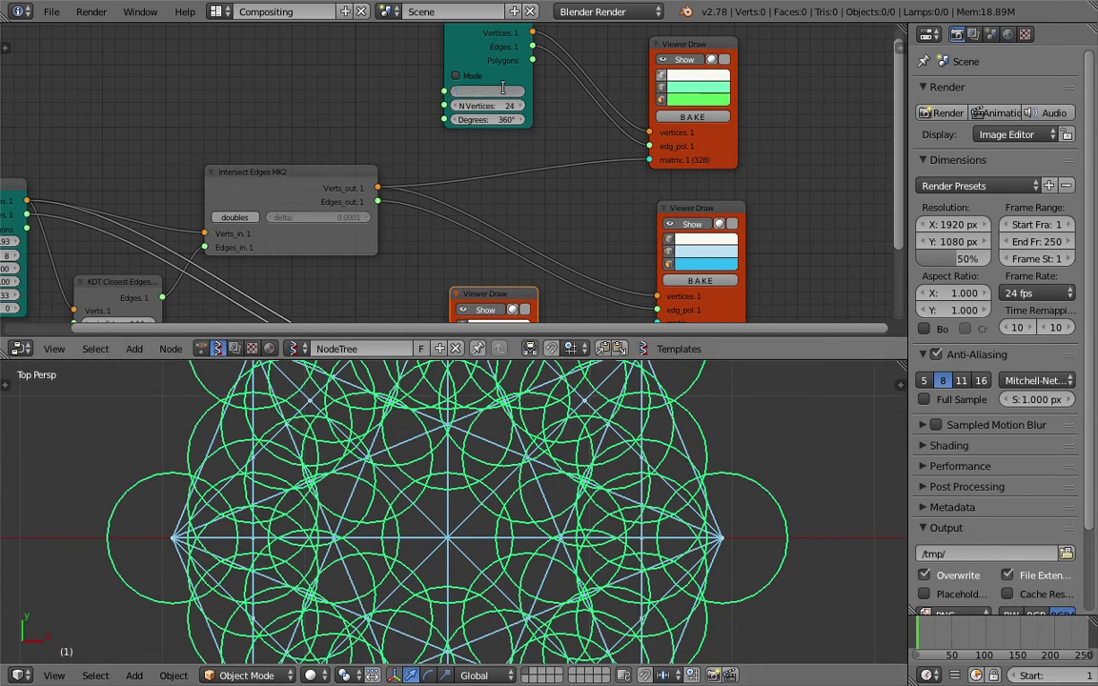
pyautogui.write('0.3')
pyautogui.press('Return')
pyautogui.moveTo(502, 92); pyautogui.dragTo(556, 91)
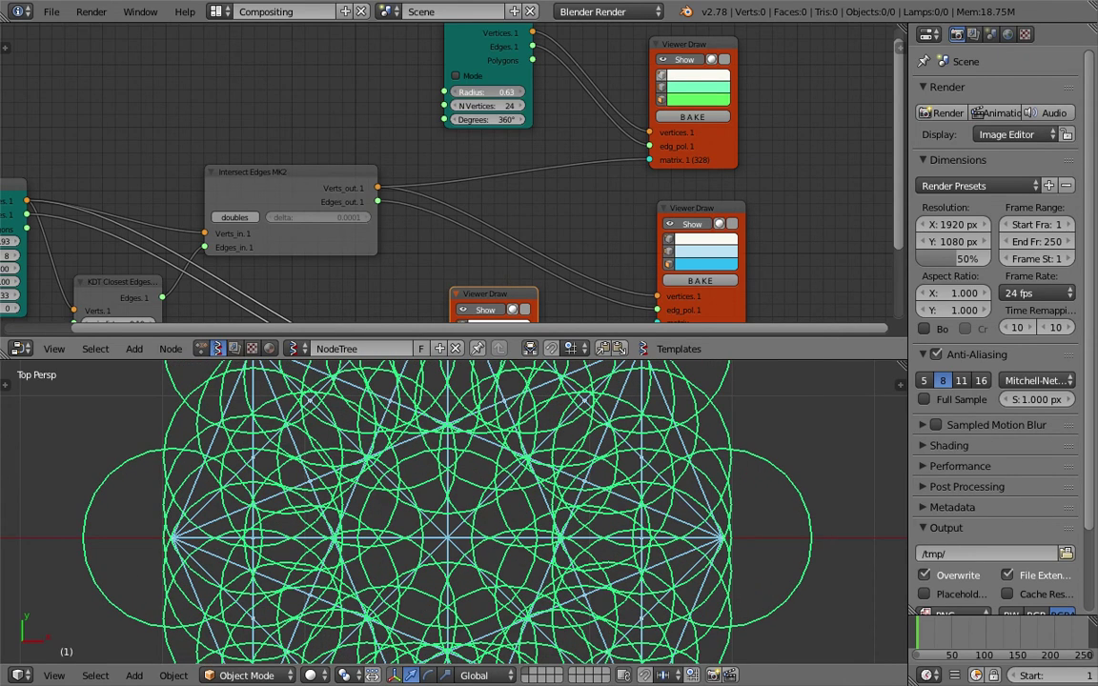
pyautogui.moveTo(556, 91); pyautogui.dragTo(446, 92)
pyautogui.scroll(-5, 661, 460)
pyautogui.keyDown('shift'); pyautogui.moveTo(577, 492); pyautogui.dragTo(578, 468, button='middle'); pyautogui.keyUp('shift')
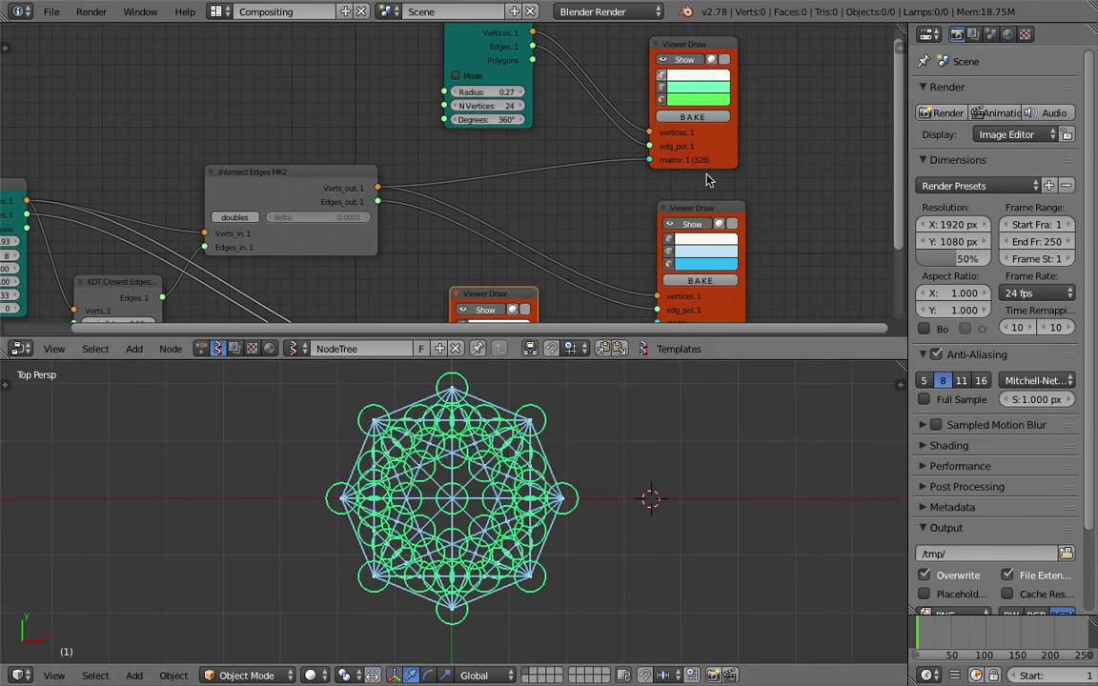
# Set the edge colour of the intersected edges' Viewer Draw node to pink (R 0.899, G 0.390, B 0.537).
pyautogui.moveTo(704, 205); pyautogui.dragTo(702, 164, button='middle')
pyautogui.click(699, 211)
pyautogui.click(729, 103)
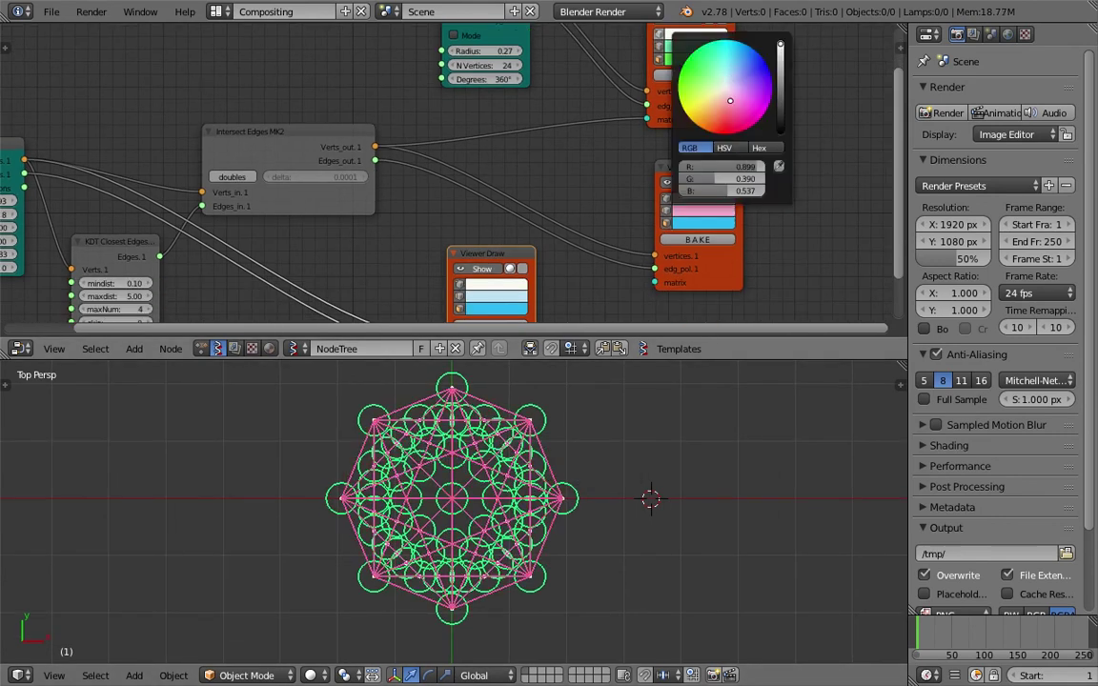
# Inspect the coloured pattern at an angle and return to the top view.
pyautogui.moveTo(615, 515); pyautogui.dragTo(599, 430, button='middle')
pyautogui.moveTo(696, 437); pyautogui.dragTo(201, 596, button='middle')
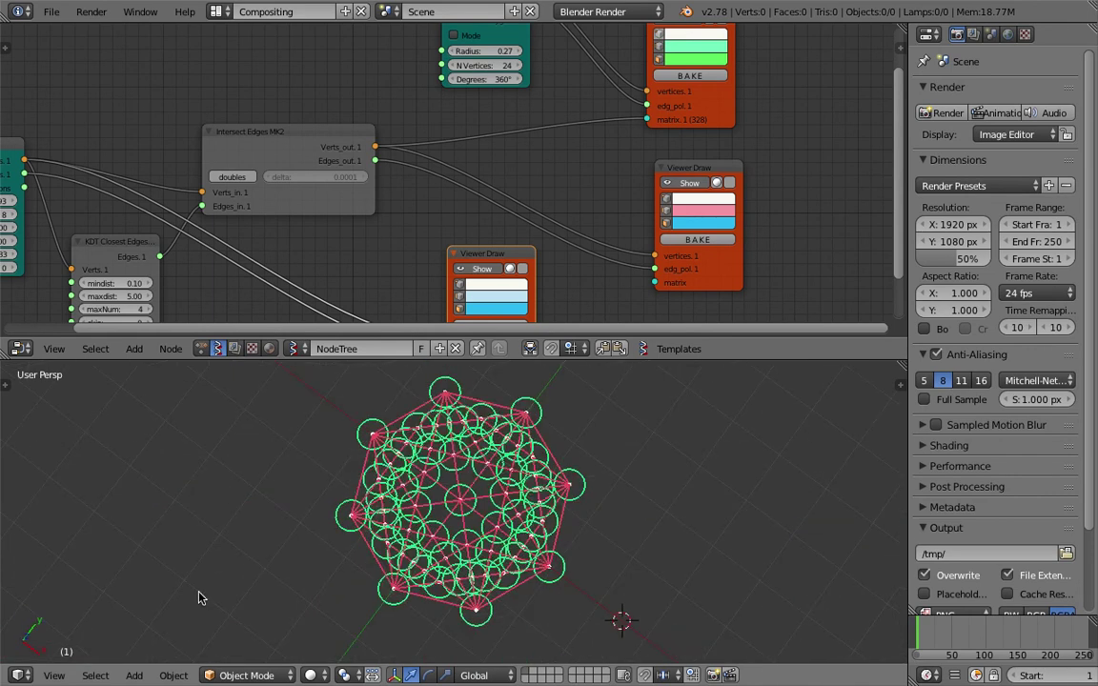
pyautogui.click(54, 675)
pyautogui.click(112, 597)
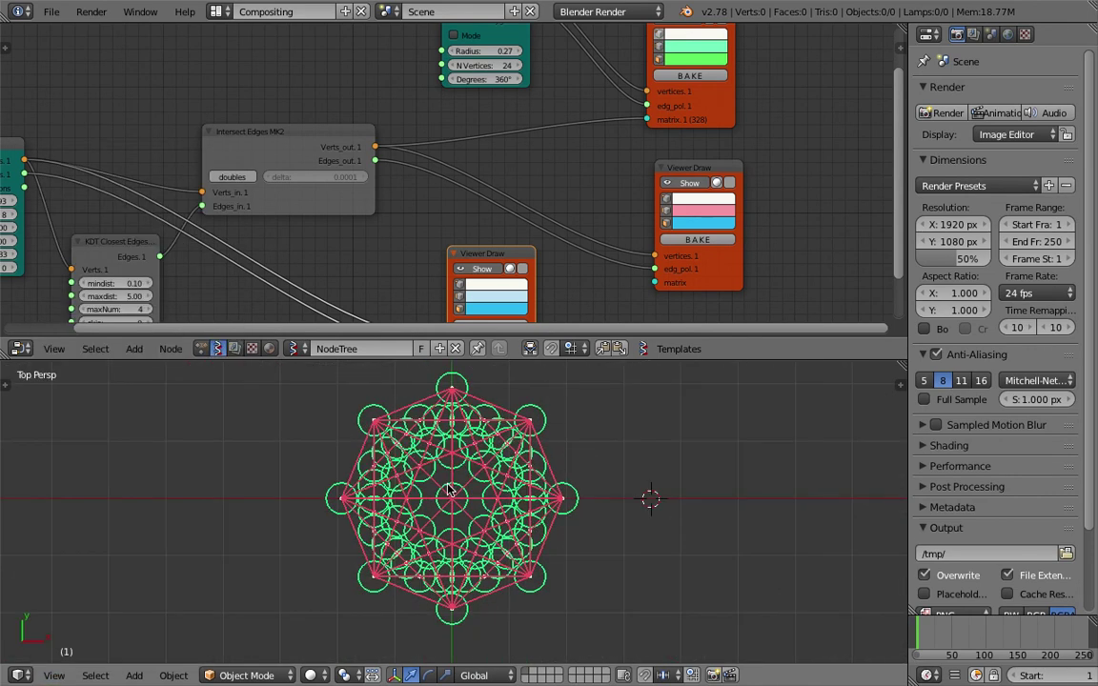
# Switch to the browser to view the hand-drawn Metatron's cube reference, then return to Blender.
pyautogui.press('super+Tab')
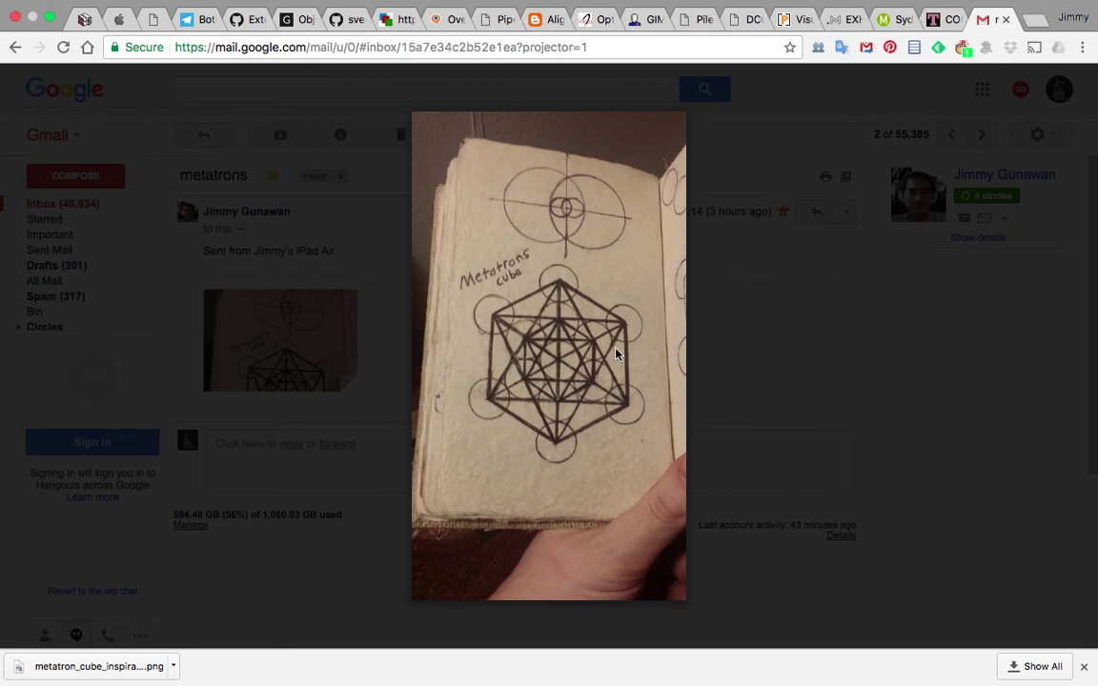
pyautogui.hotkey('ctrl', 'Right')
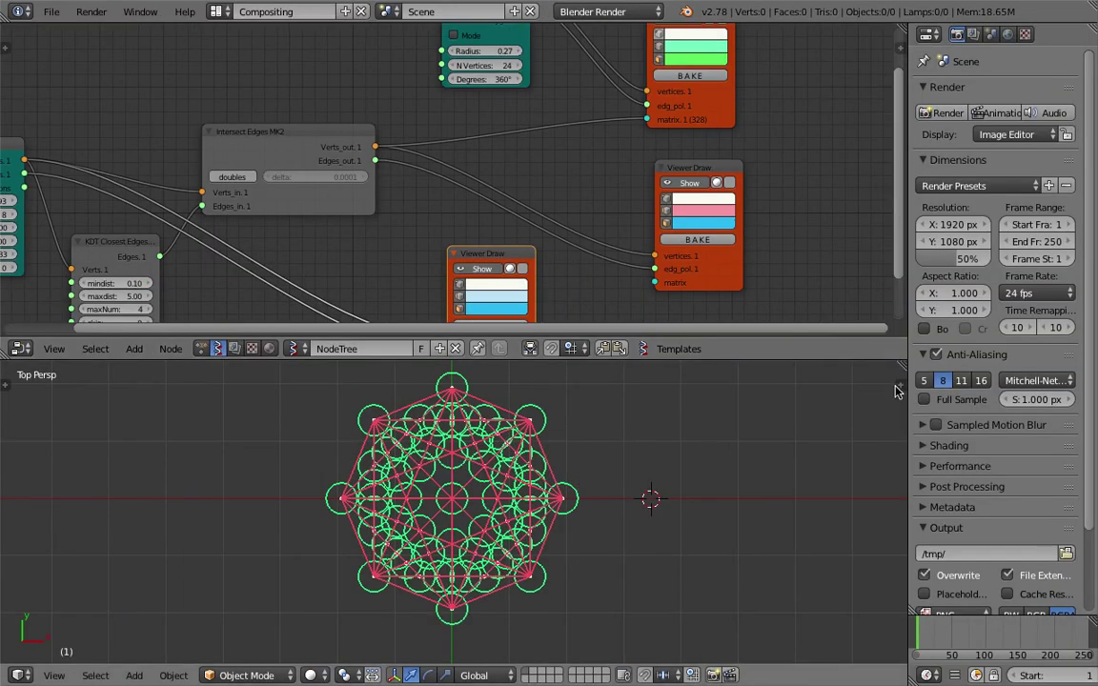
# Enable Only Render in the 3D view's display settings and enlarge the 3D view upward over the node editor.
pyautogui.press('n')
pyautogui.scroll(-7, 806, 520)
pyautogui.scroll(4, 815, 496)
pyautogui.scroll(-5, 819, 473)
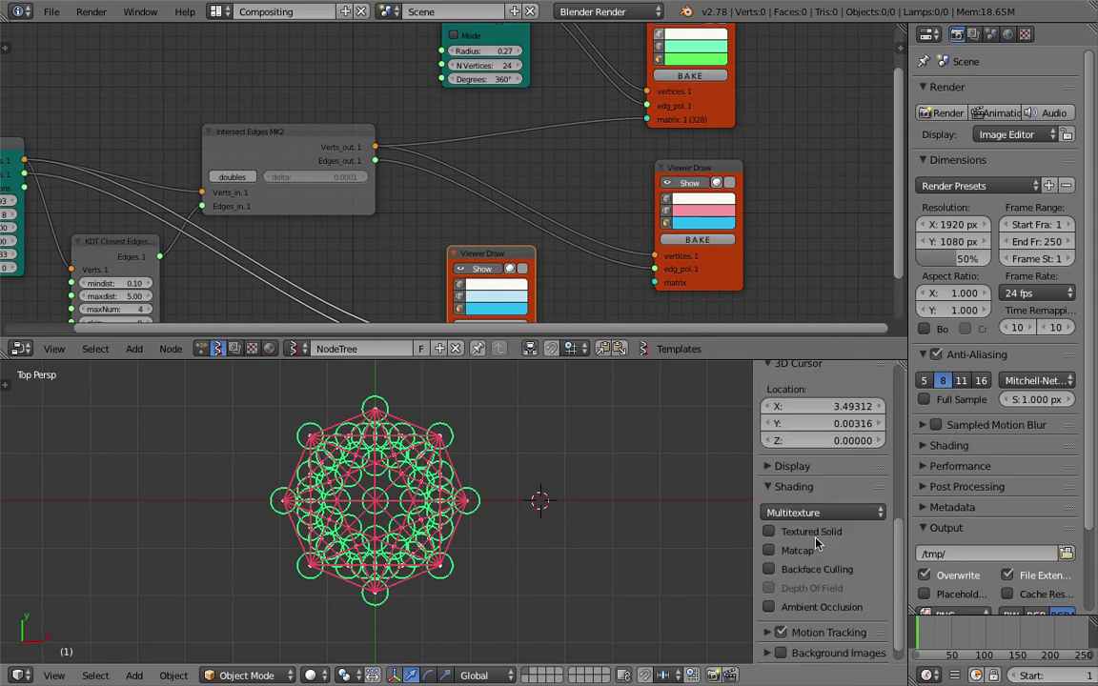
pyautogui.click(815, 467)
pyautogui.click(817, 493)
pyautogui.scroll(1, 578, 494)
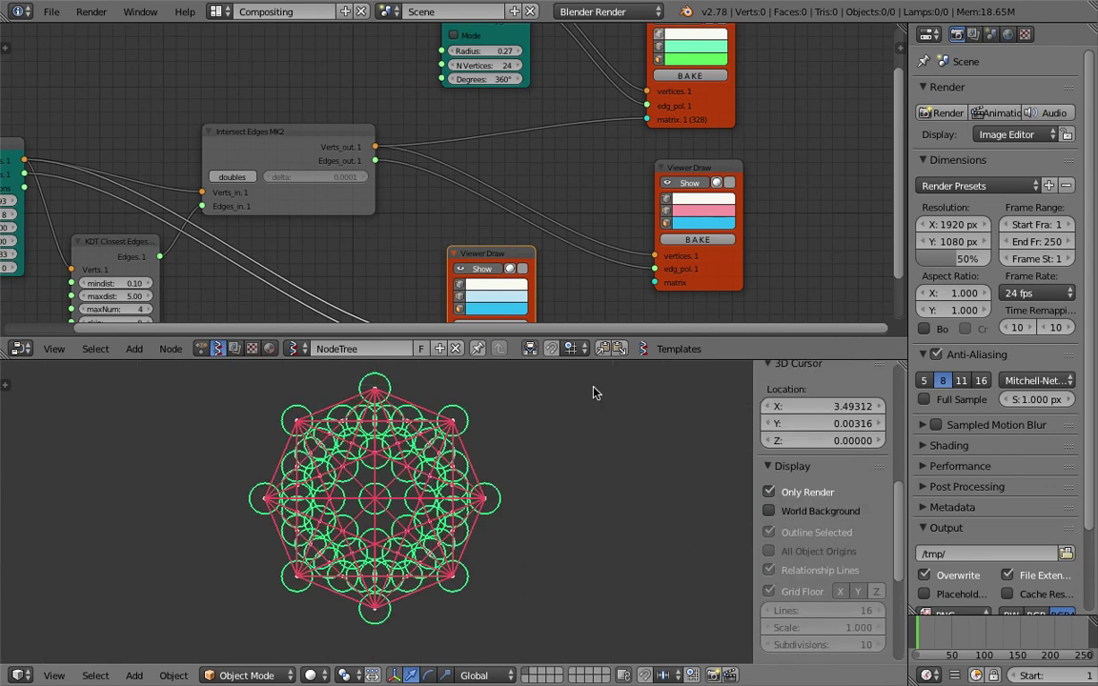
pyautogui.moveTo(598, 358); pyautogui.dragTo(600, 218)
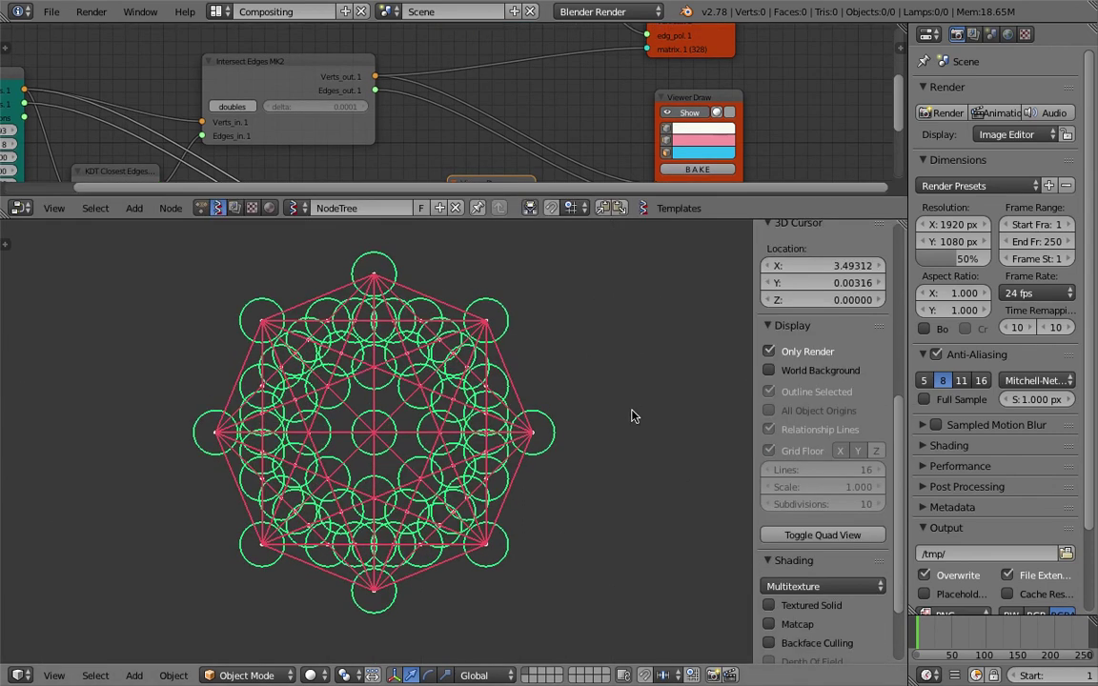